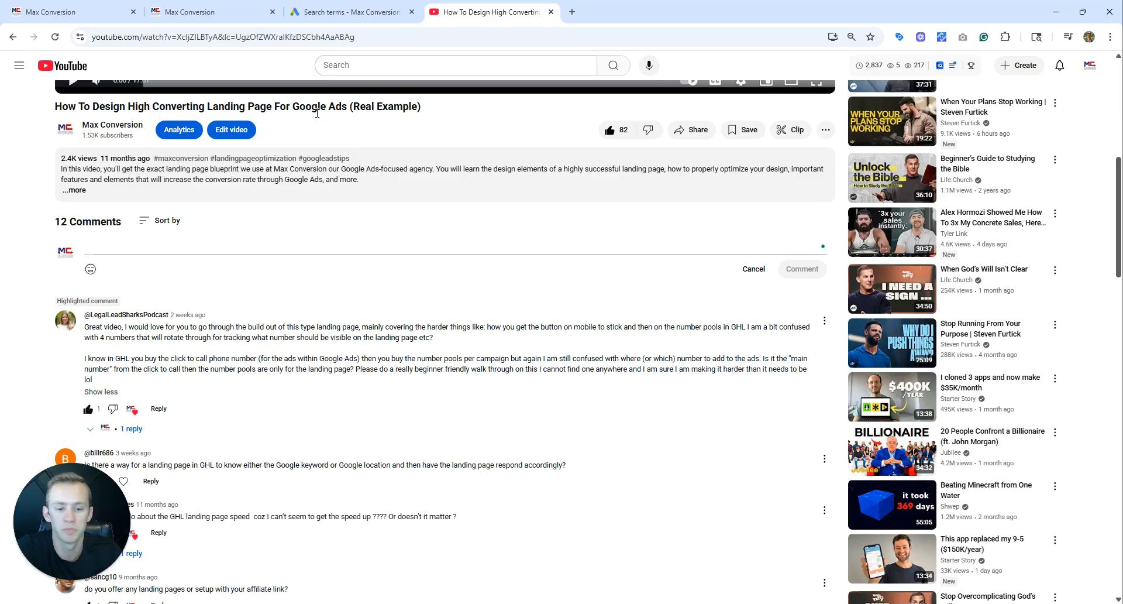
Highlight the start of the comment asking how to make the mobile button stick on the landing page.
drag(84, 328, 229, 336)
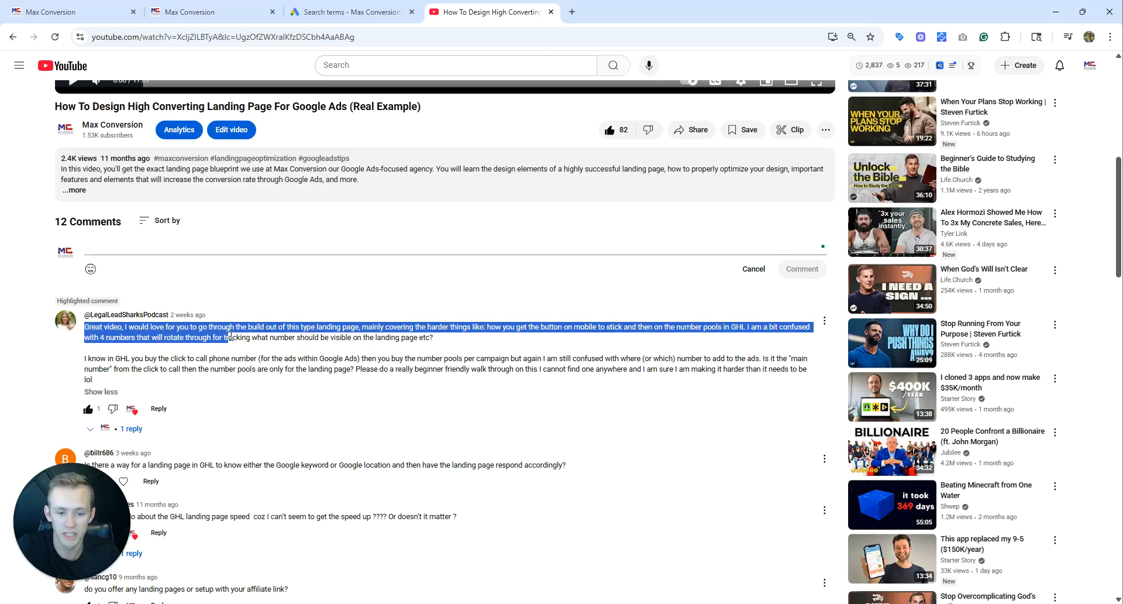
click(221, 335)
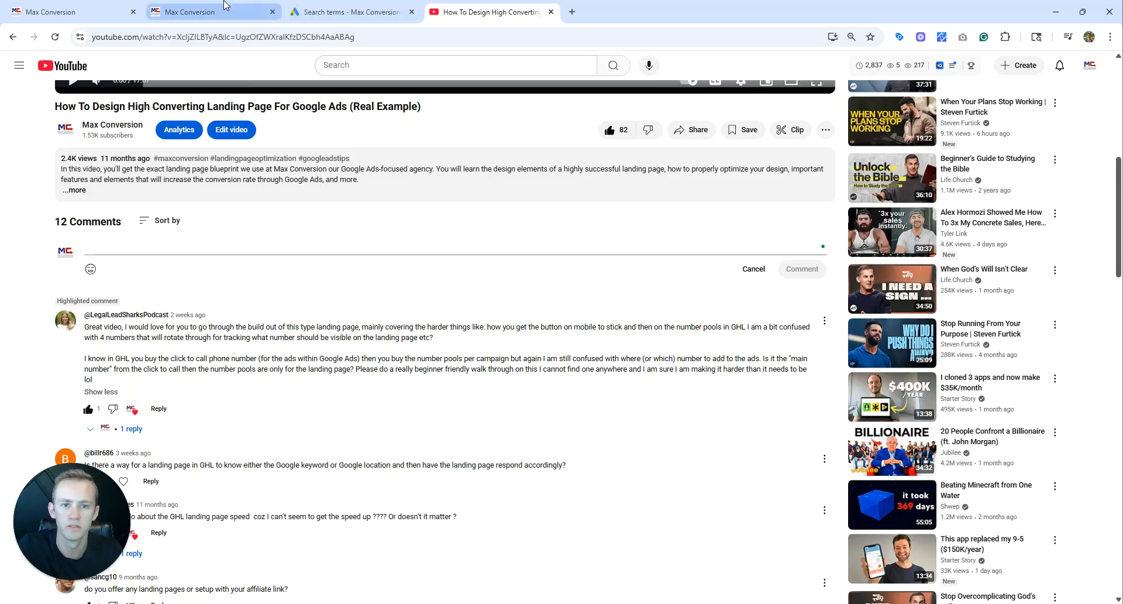
Switch to the pool landing page in the GoHighLevel page builder and show its mobile layout.
mouse_move(226, 5)
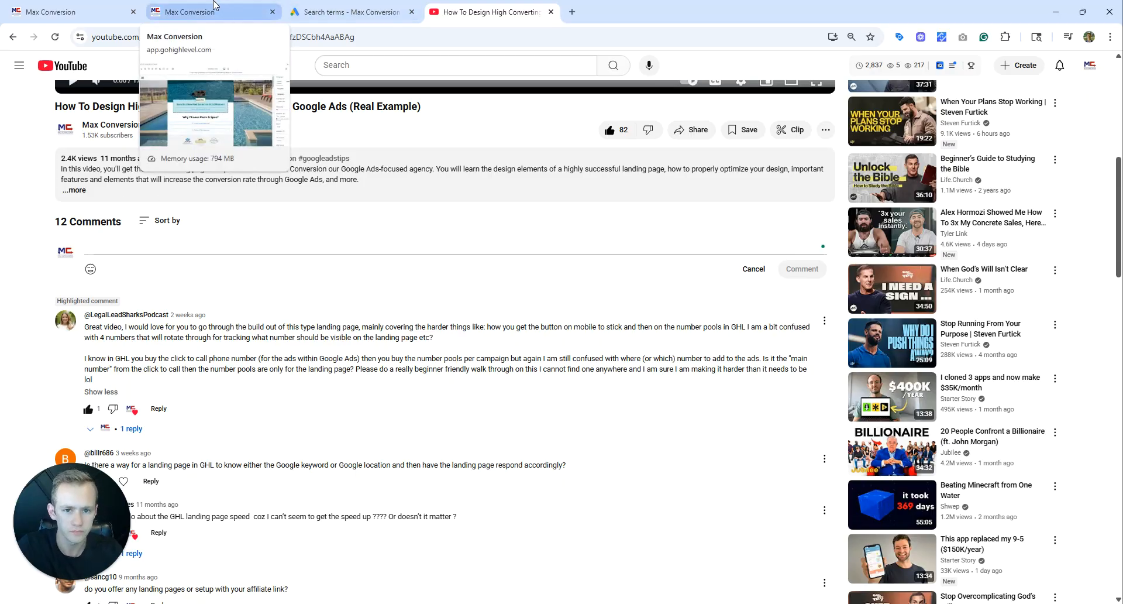
mouse_move(69, 5)
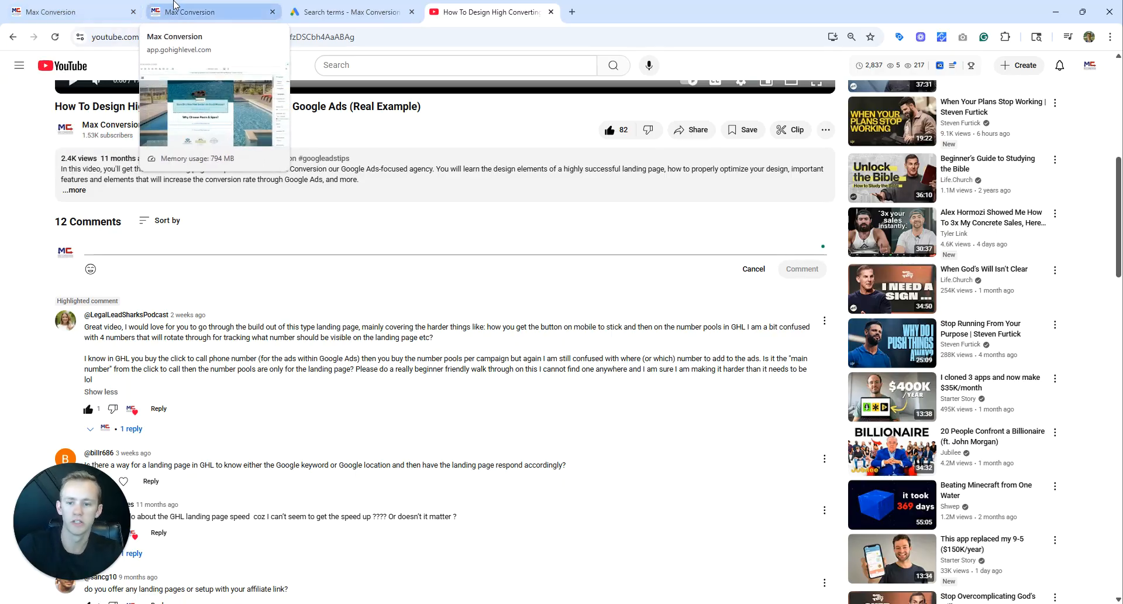
click(199, 11)
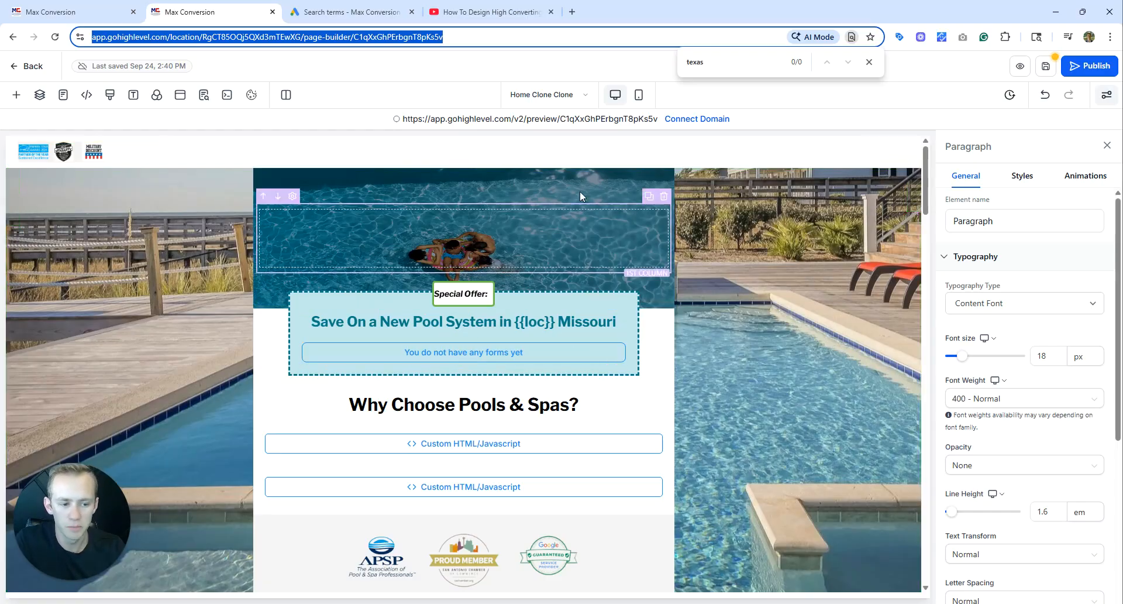
click(639, 94)
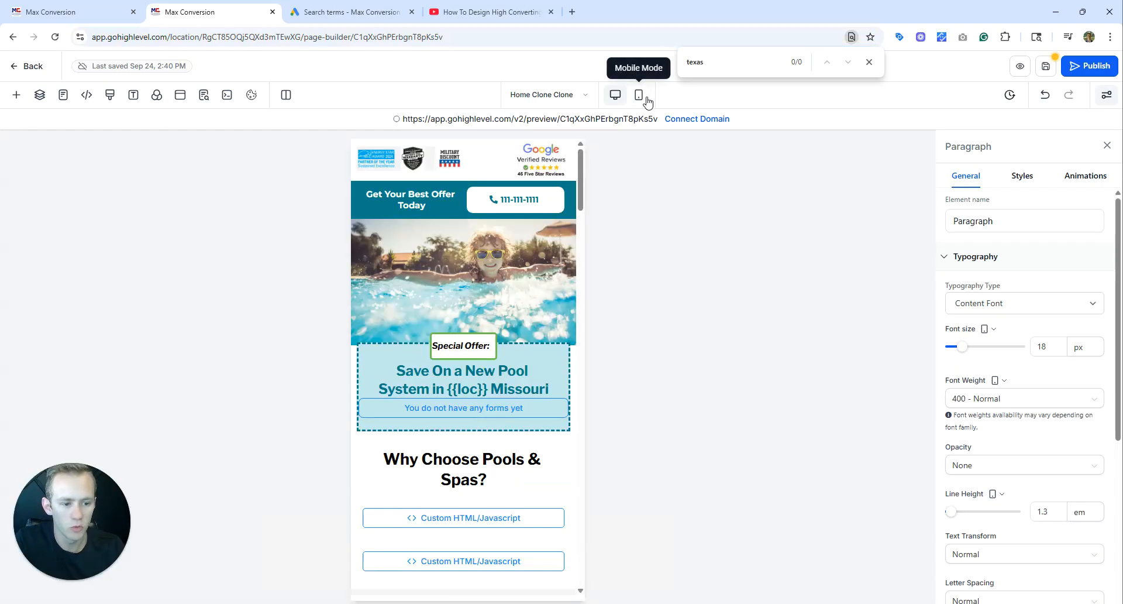
click(615, 95)
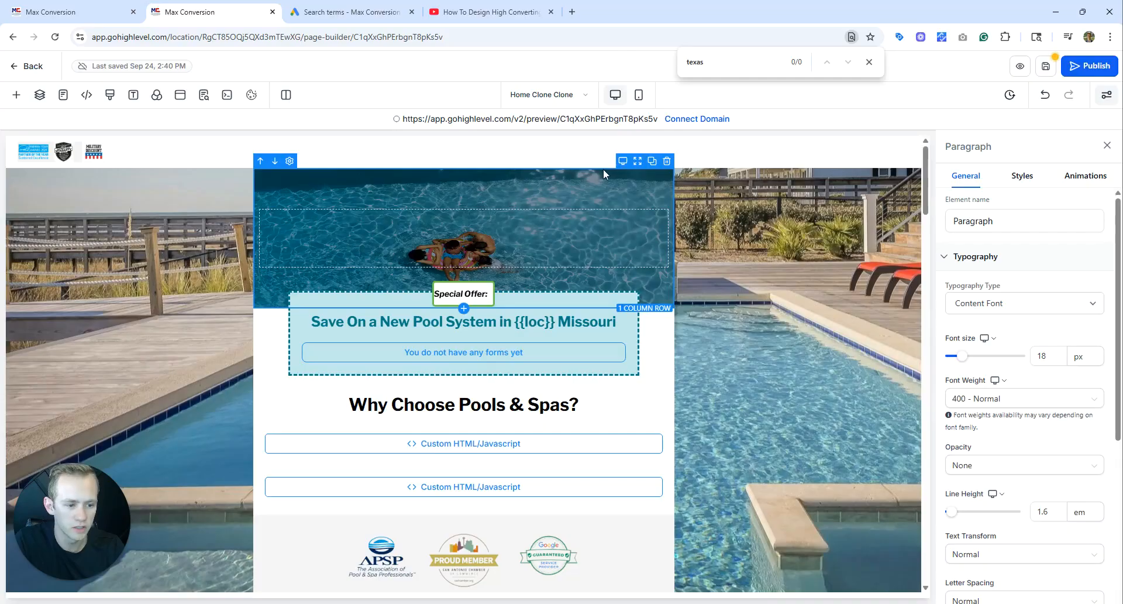
click(639, 94)
Assign Form 3 to the empty form element below the special offer headline and dismiss the browser's find bar.
click(413, 287)
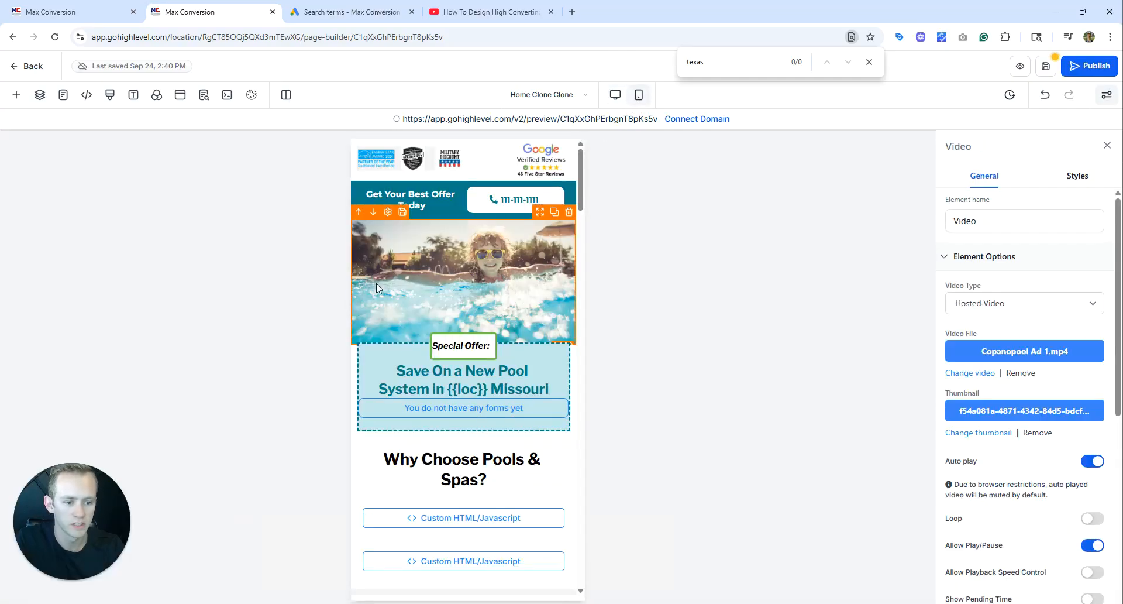
click(431, 408)
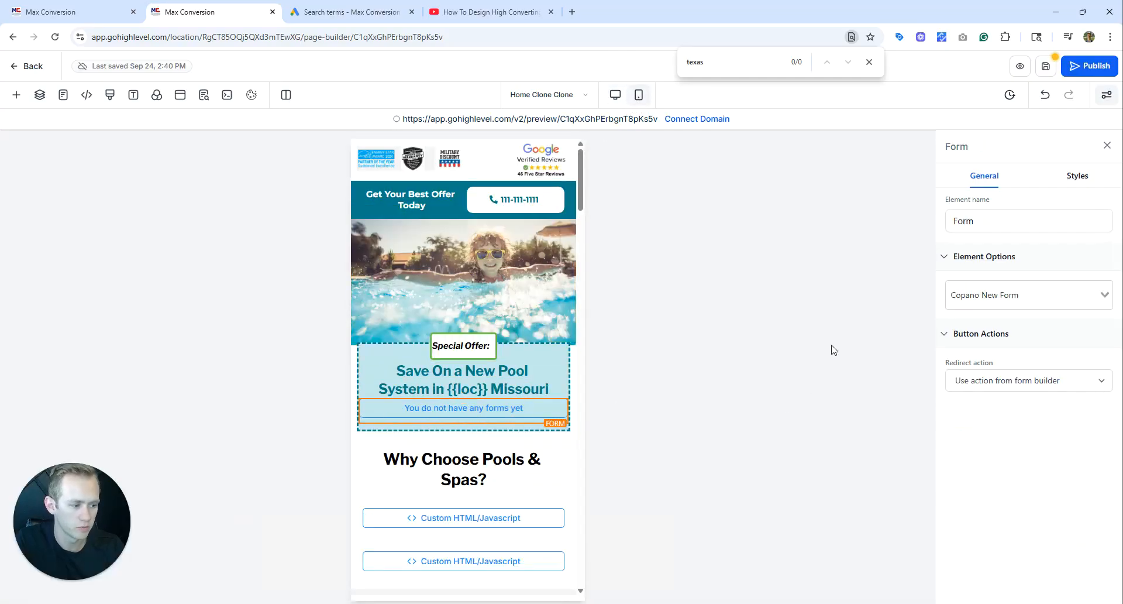
click(1014, 296)
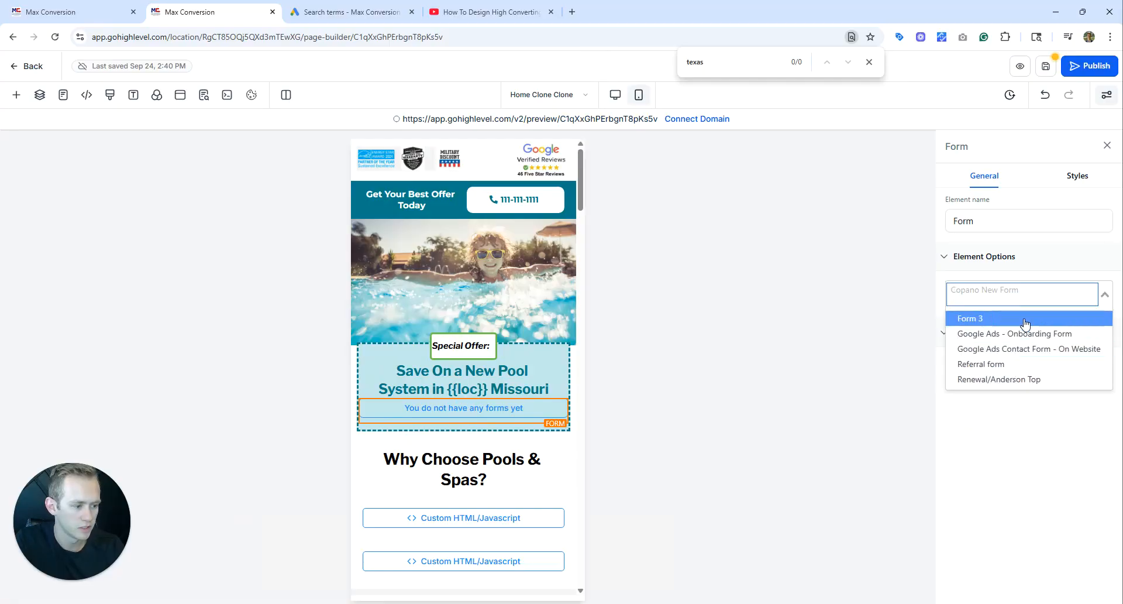
click(1025, 323)
scroll(506, 321, down, 1)
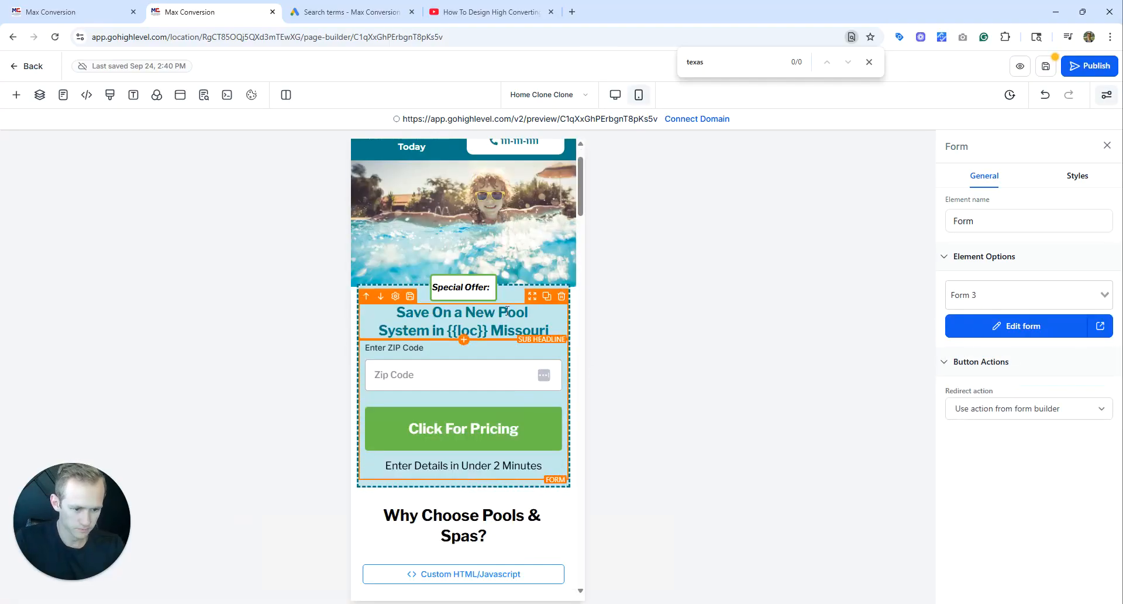
click(463, 247)
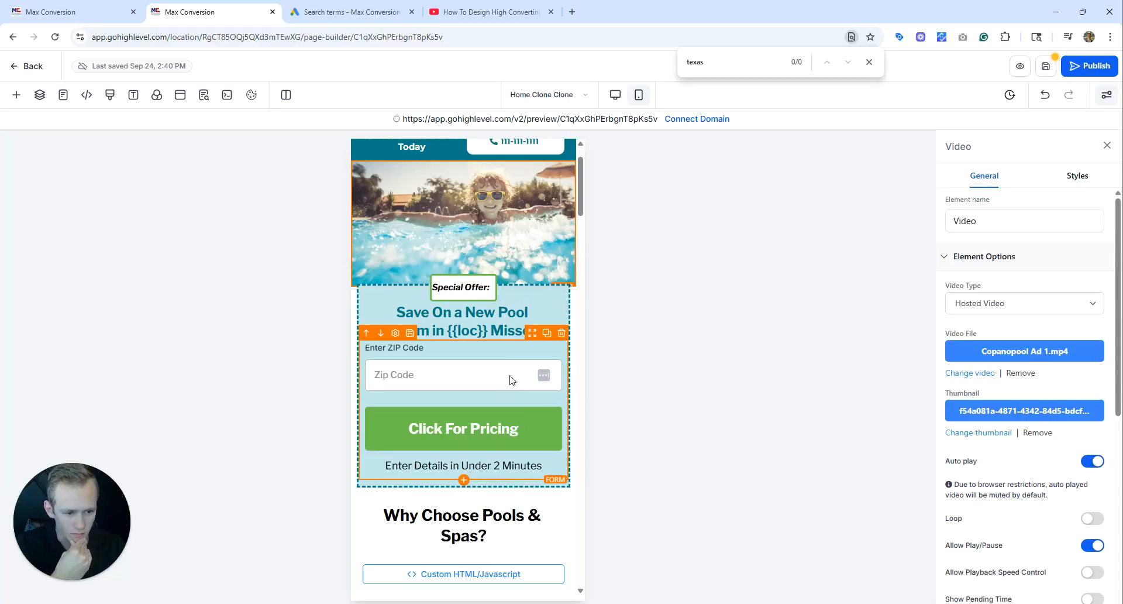
scroll(512, 381, up, 1)
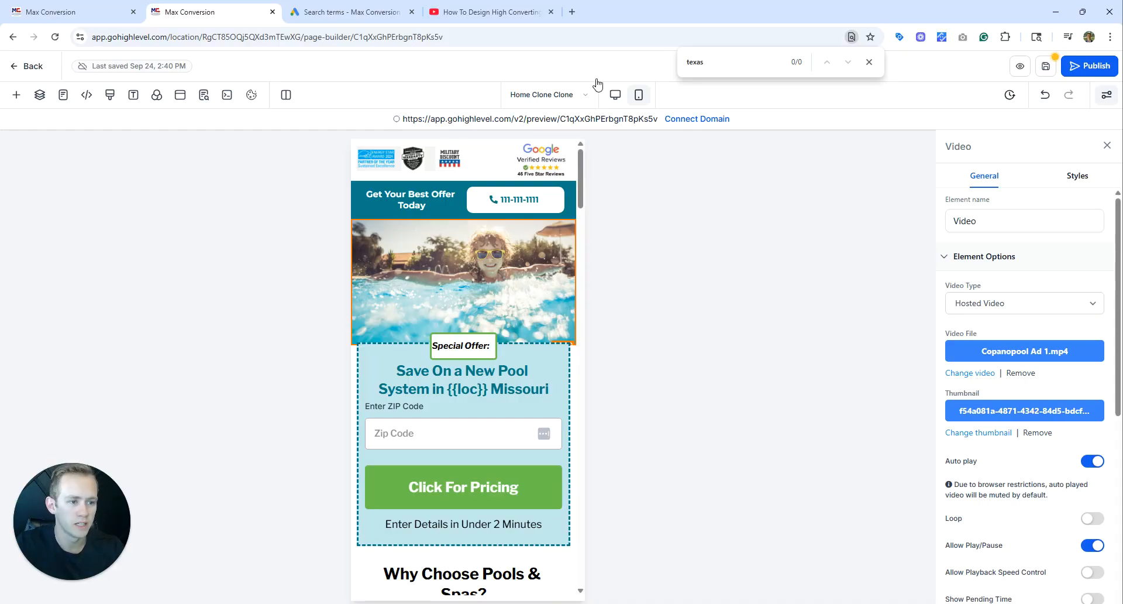
click(873, 64)
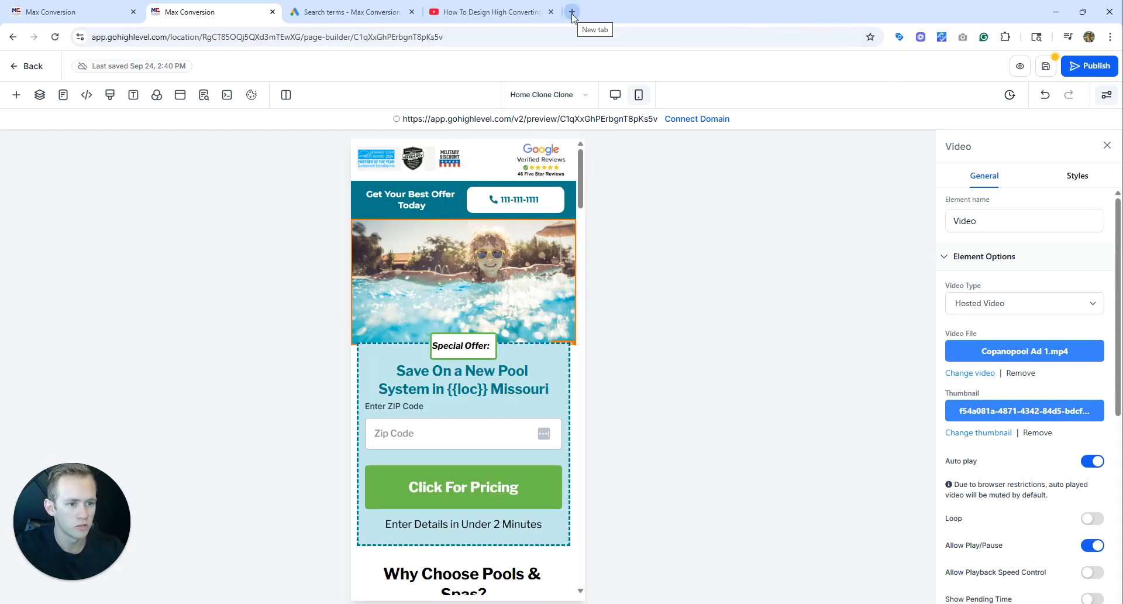
Open the bookmarked "Sticky Header in GHL css Code" document in a new tab and copy its entire CSS rule.
click(572, 11)
click(596, 61)
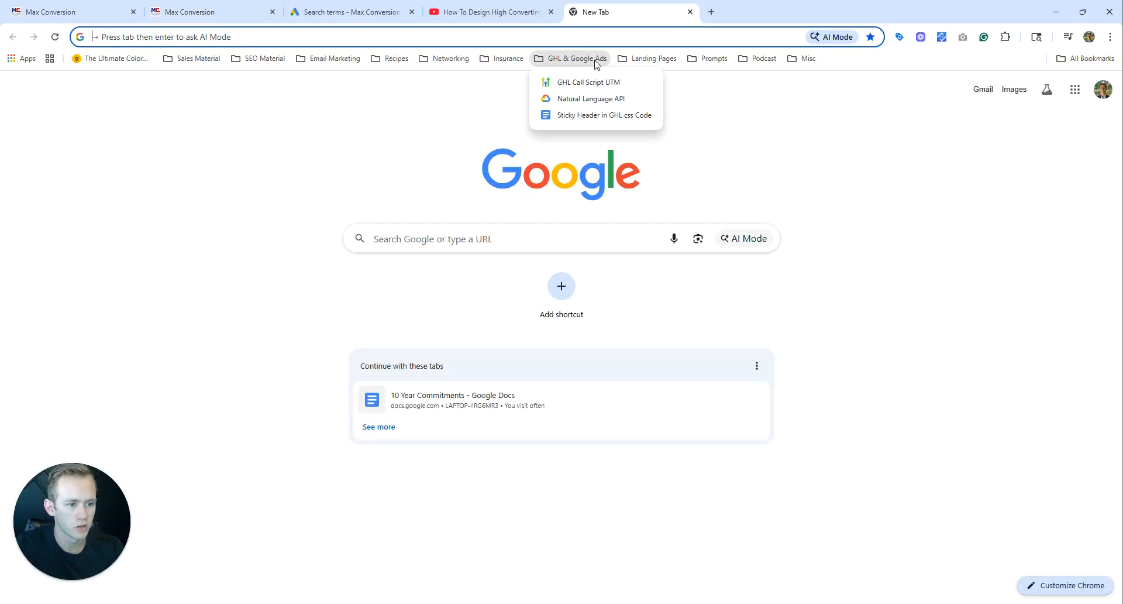
click(585, 116)
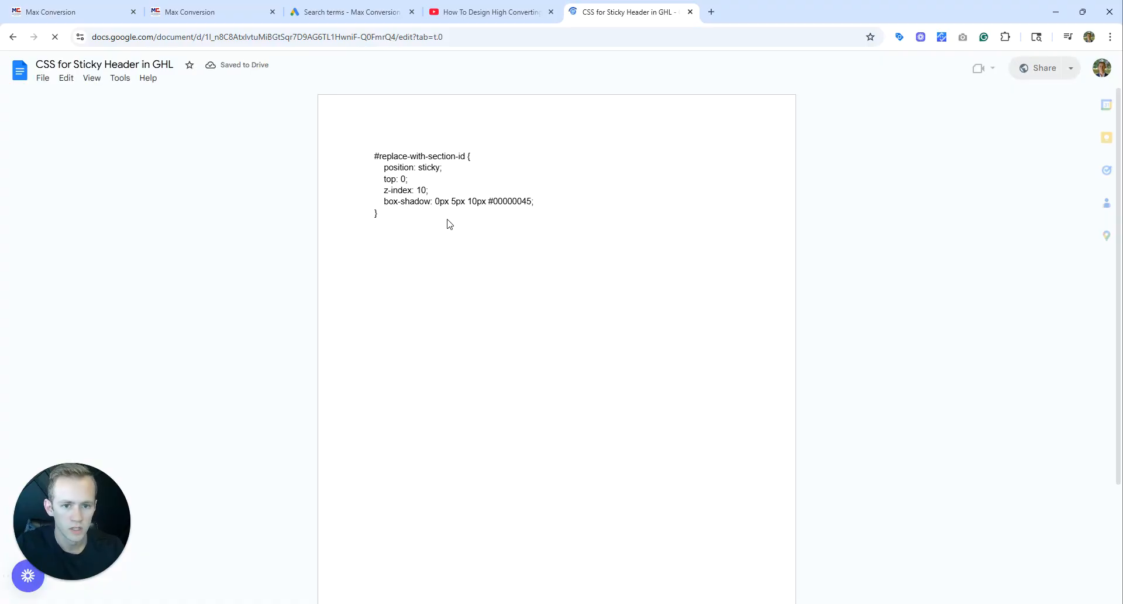
drag(415, 222, 350, 152)
key(ctrl+c)
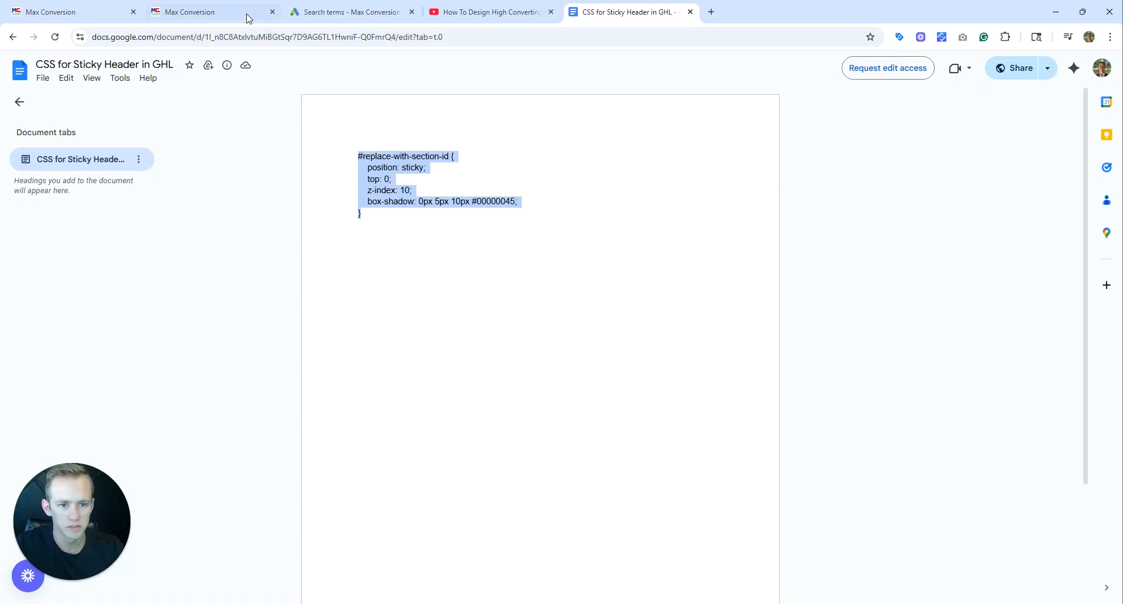
Add the copied sticky header rule at the end of the landing page's custom CSS and save it.
click(235, 11)
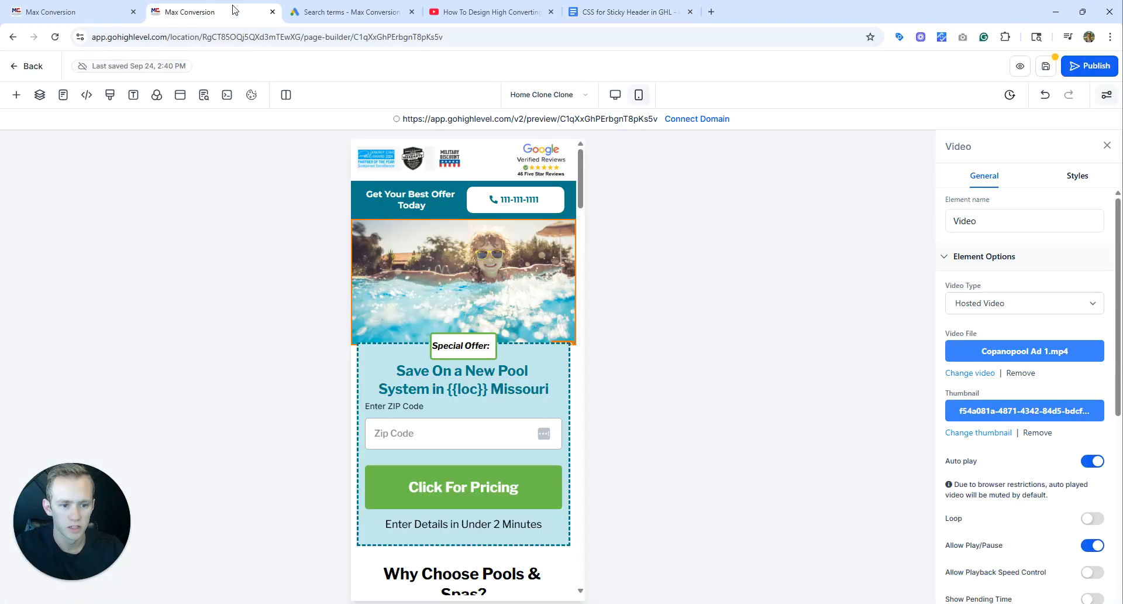
click(110, 96)
scroll(365, 409, down, 3)
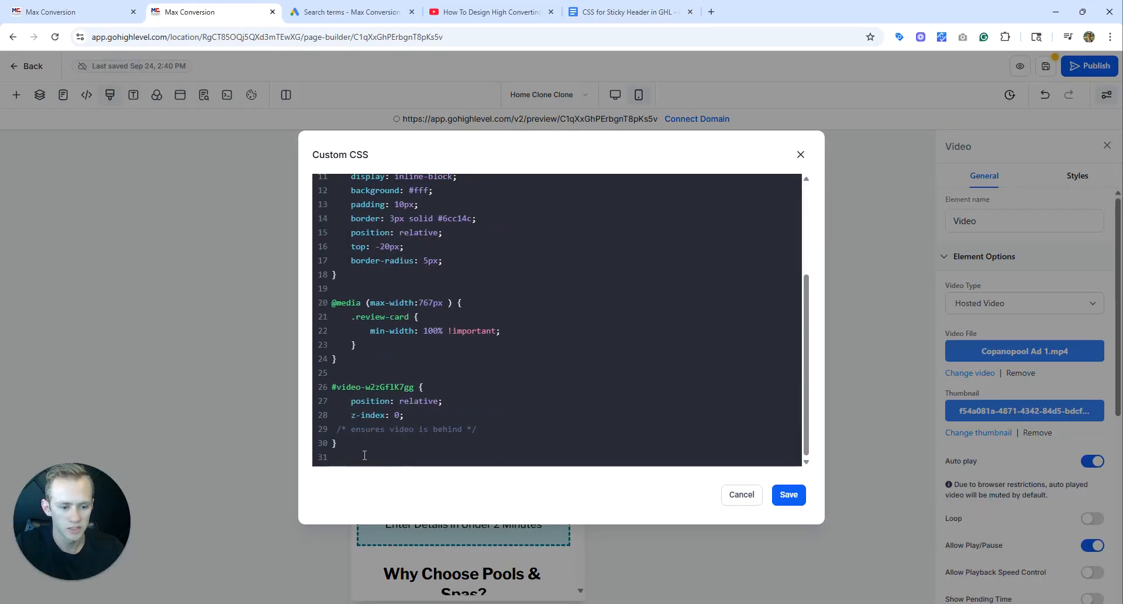
key(ctrl+v)
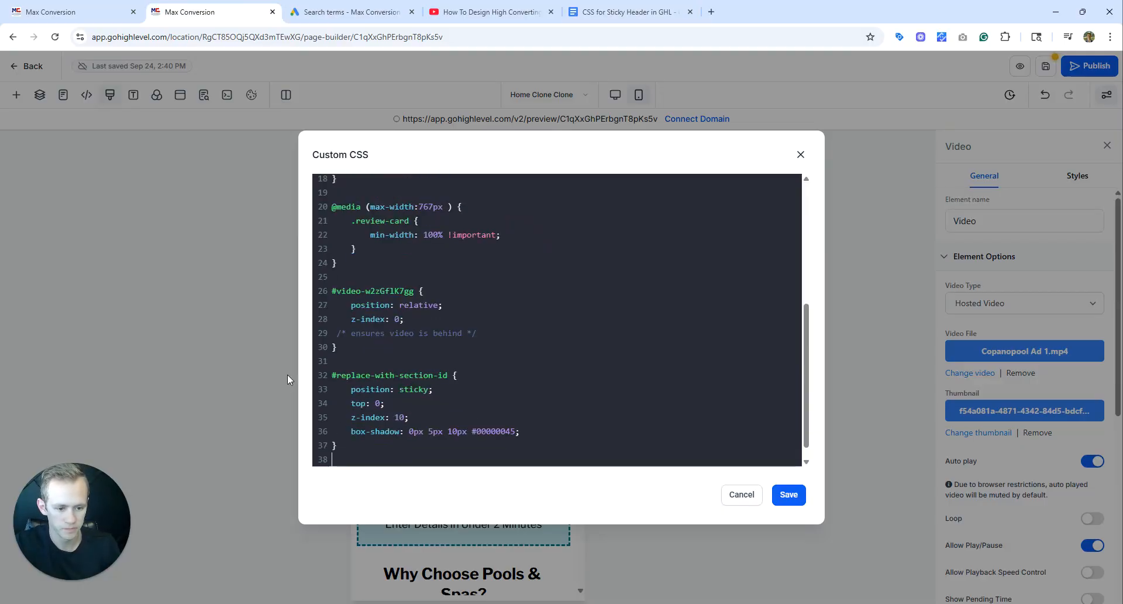
click(789, 494)
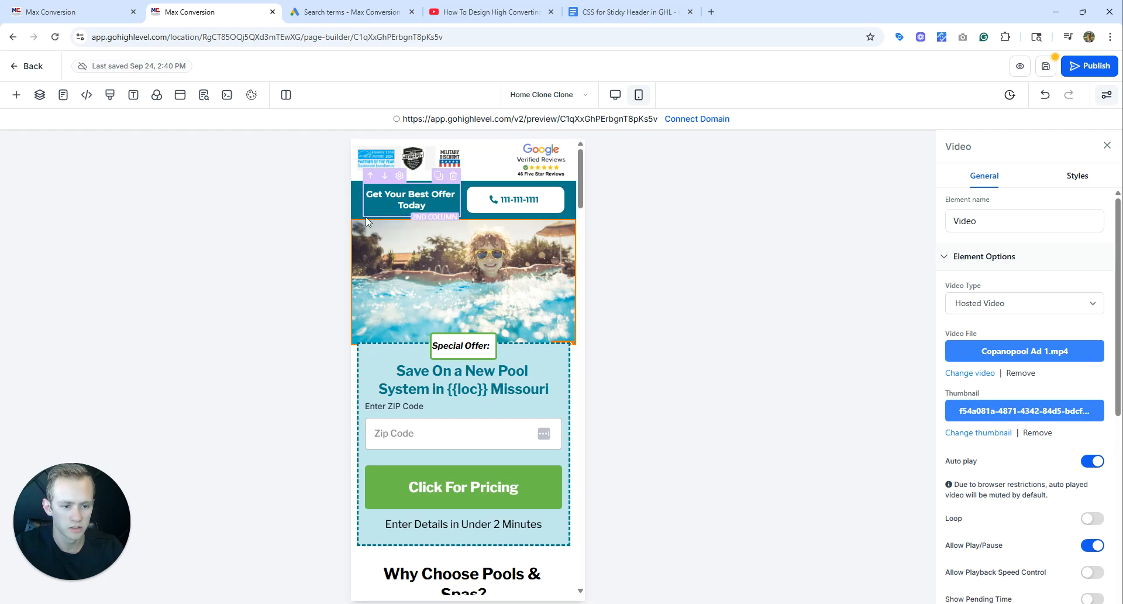
Copy the CSS selector of the mobile header section containing "Get Your Best Offer Today" and the phone button.
click(361, 220)
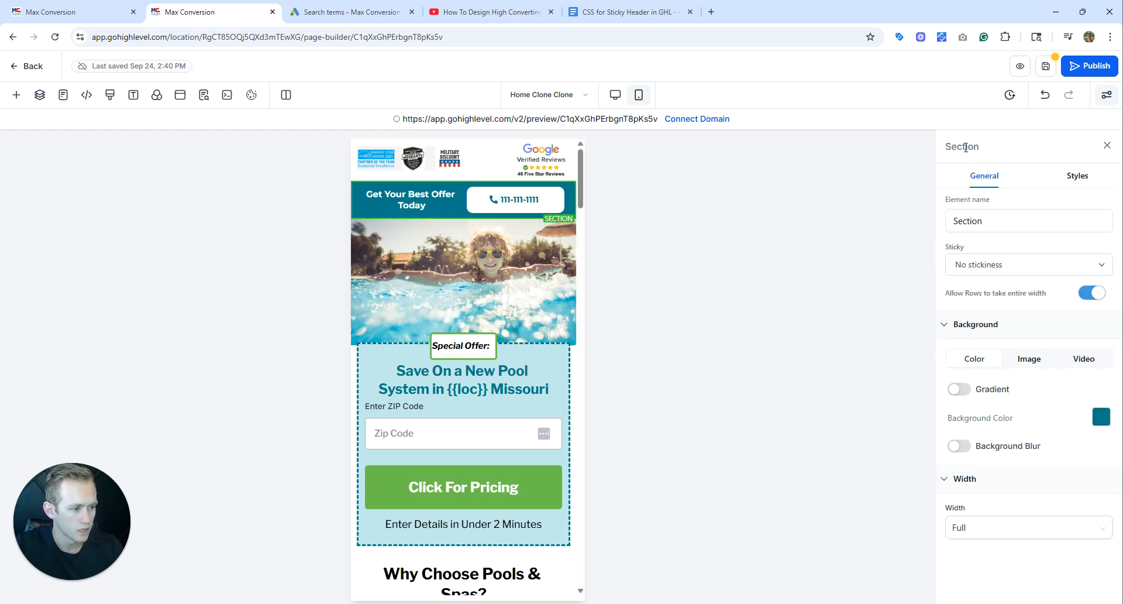
click(1072, 178)
scroll(1056, 369, down, 2)
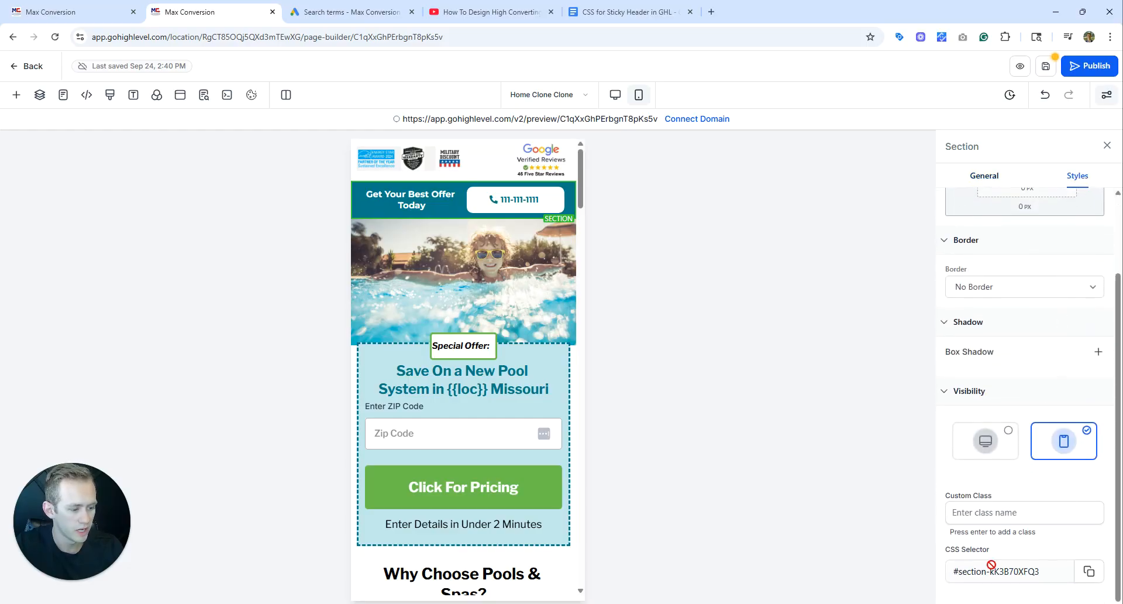
drag(943, 549, 989, 550)
click(1080, 575)
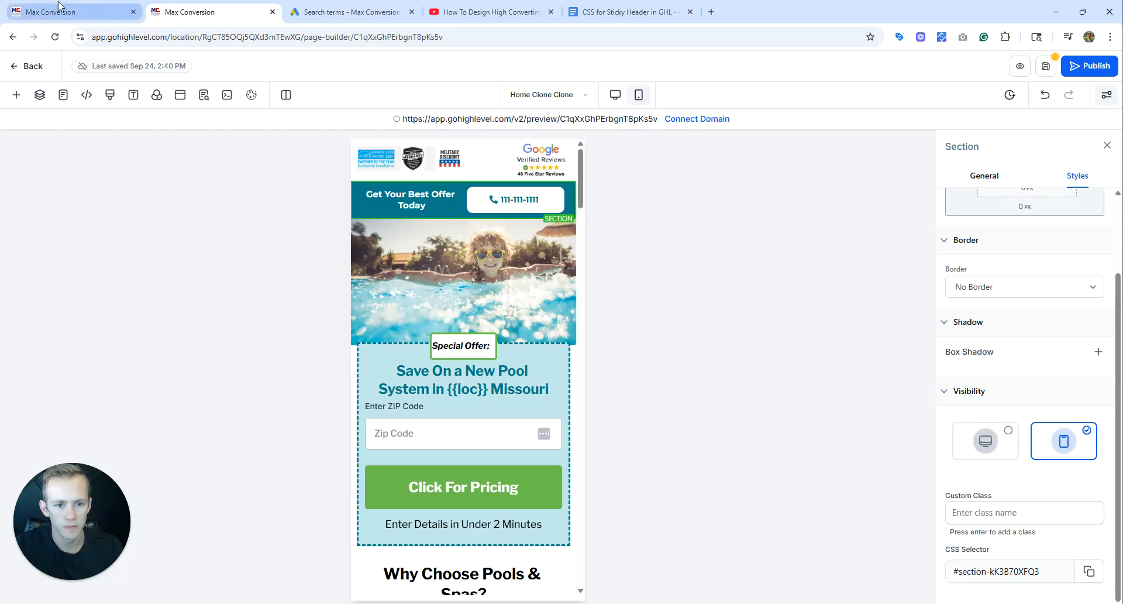
Replace the #replace-with-section-id placeholder in the custom CSS with #section-kK3B70XFQ3 and save it.
click(110, 94)
scroll(386, 228, down, 5)
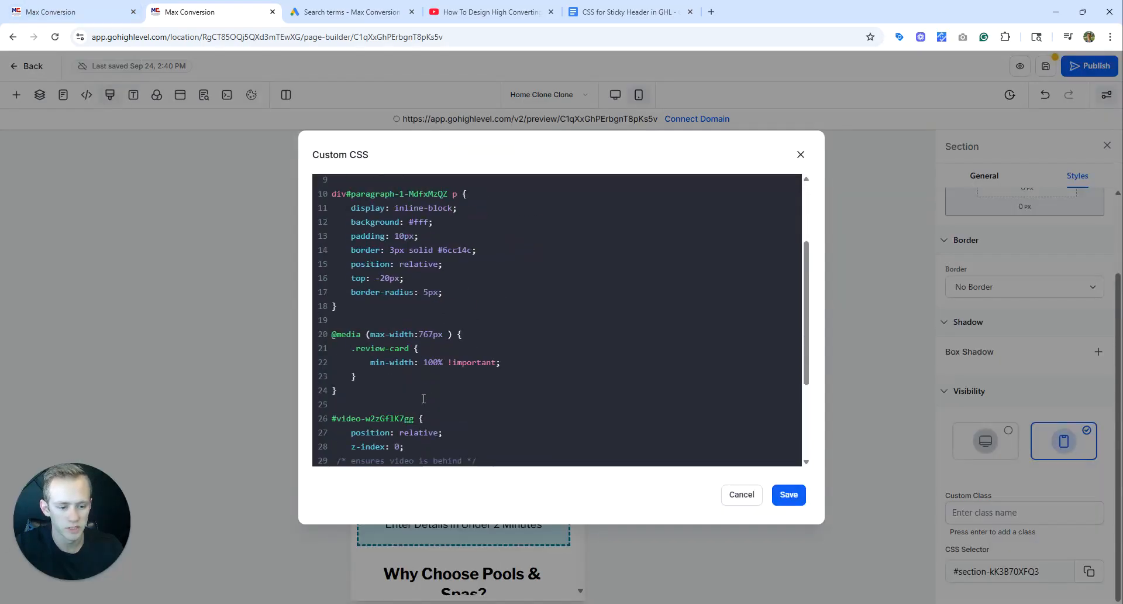
double_click(447, 359)
key(ctrl+v)
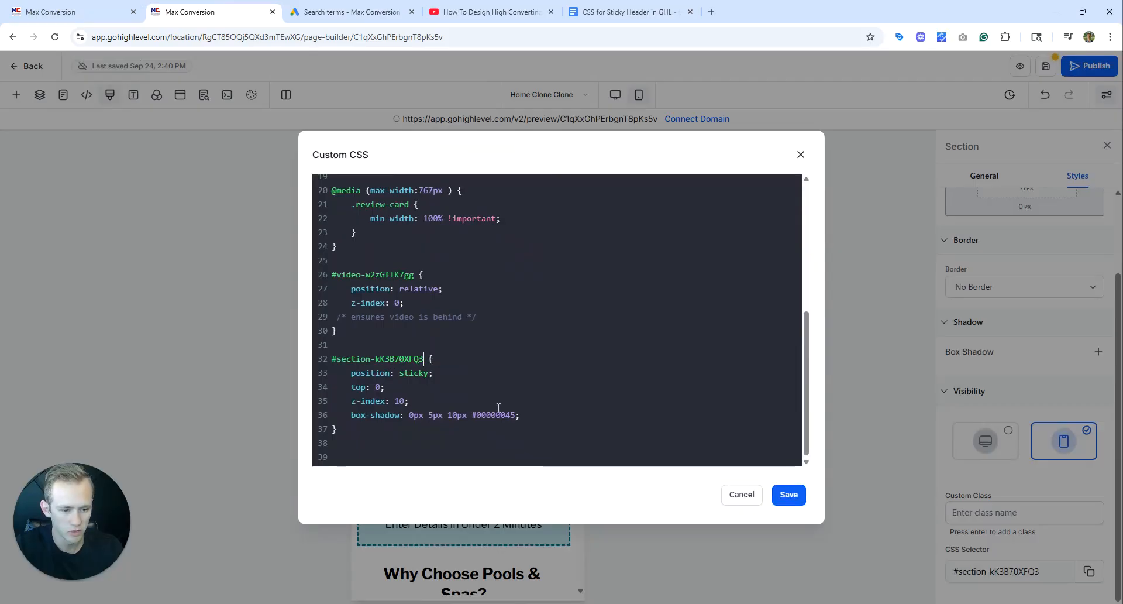
click(790, 496)
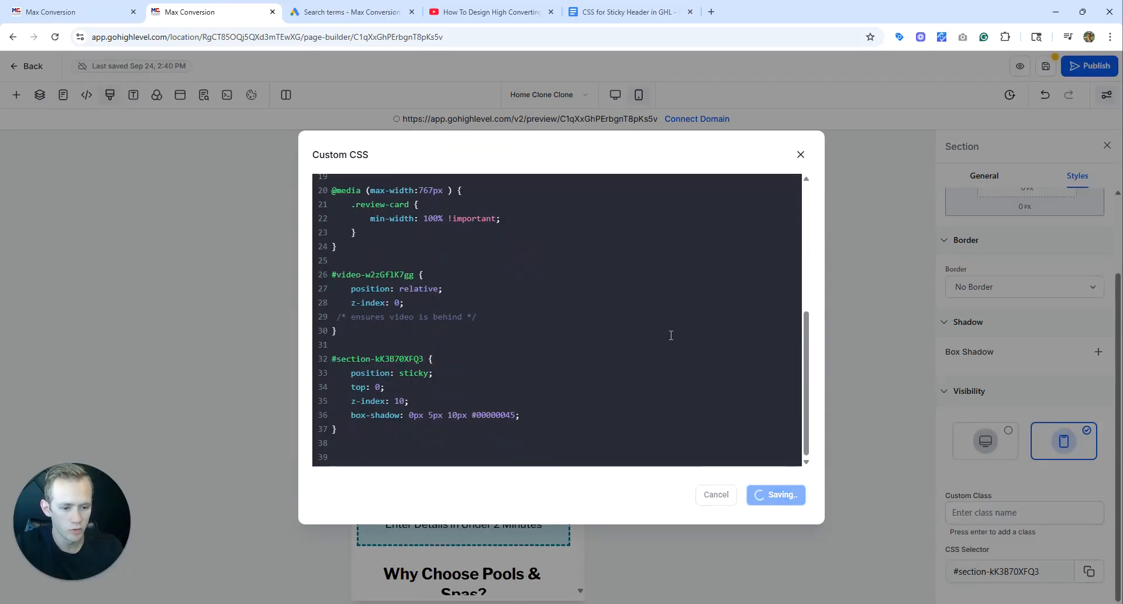
Examine how the call header section behaves in the builder's mobile layout while moving through the page.
scroll(534, 329, down, 8)
scroll(534, 329, up, 8)
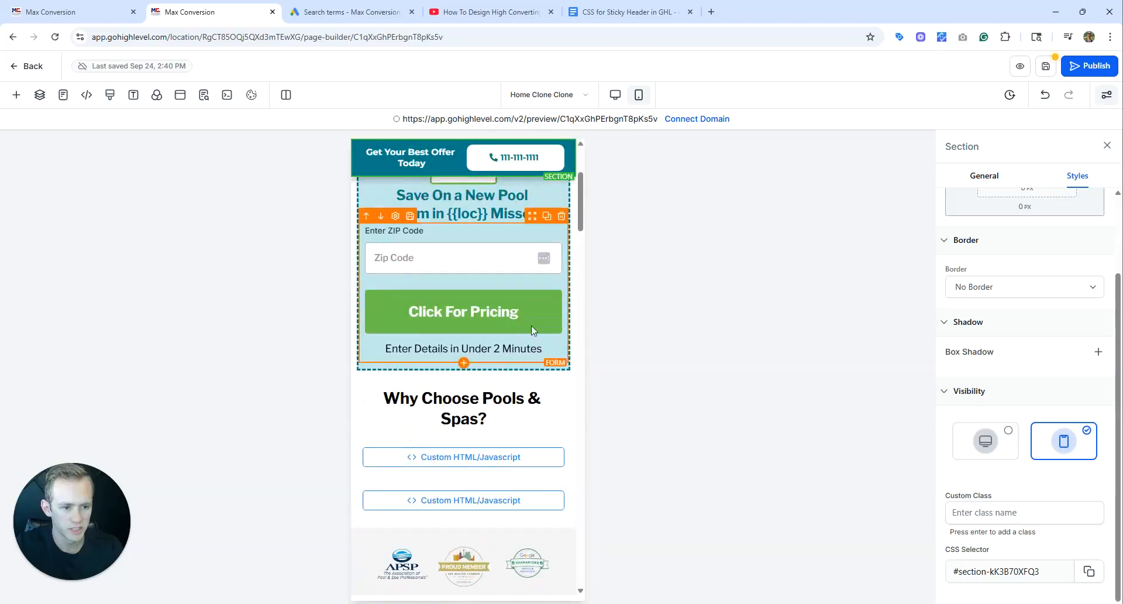
scroll(533, 326, down, 10)
scroll(533, 325, up, 9)
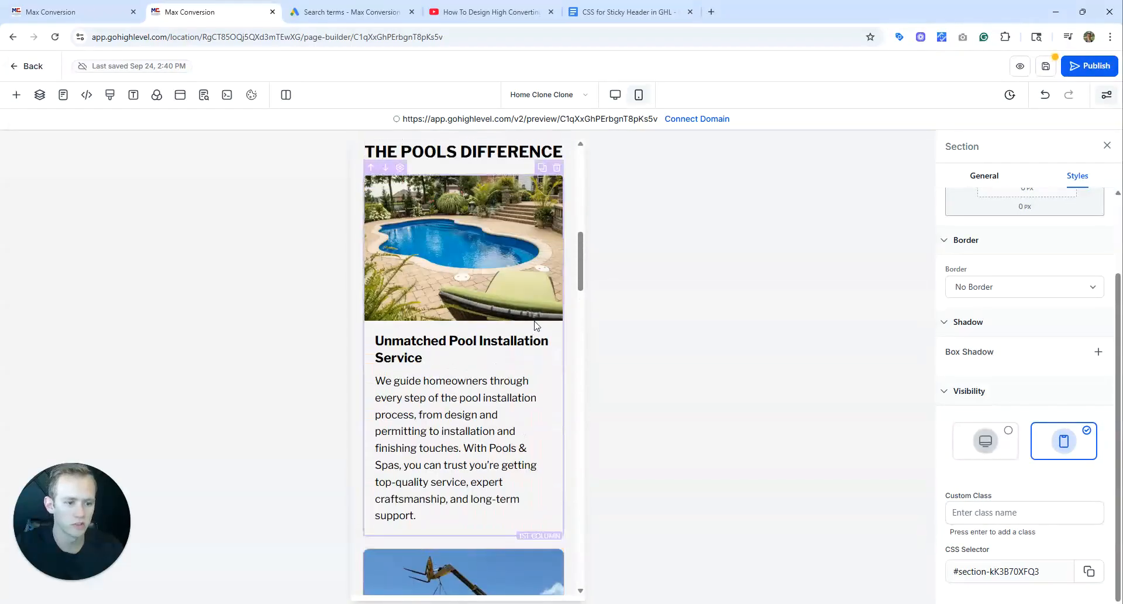
scroll(534, 349, up, 2)
scroll(491, 292, down, 4)
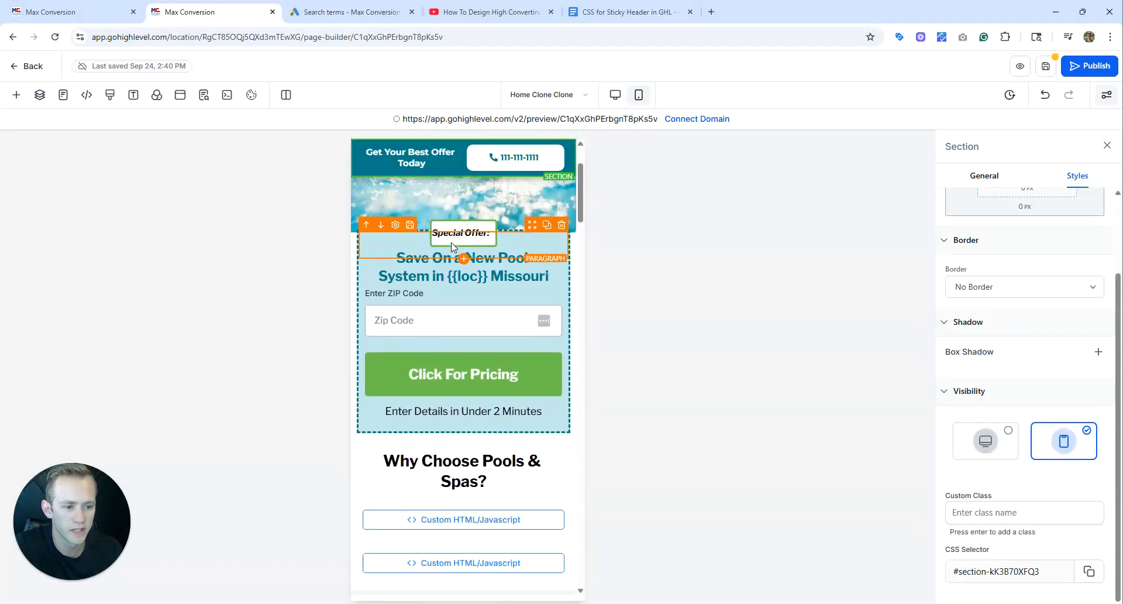
scroll(451, 242, up, 2)
scroll(451, 242, up, 2)
scroll(451, 242, down, 3)
scroll(451, 242, up, 3)
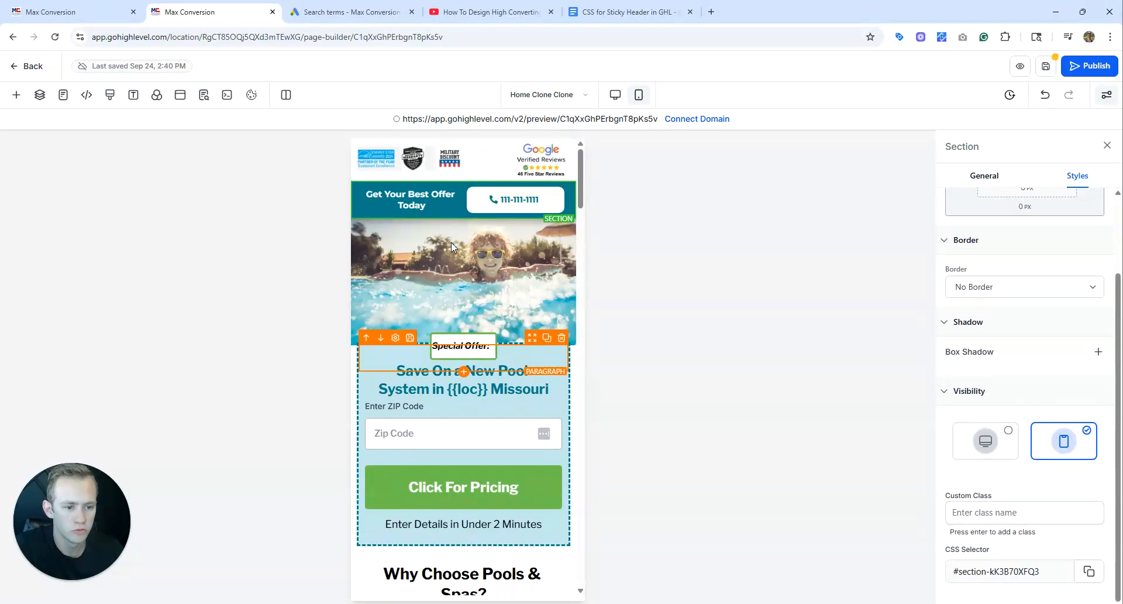
Save the landing page and open its preview link.
click(1046, 66)
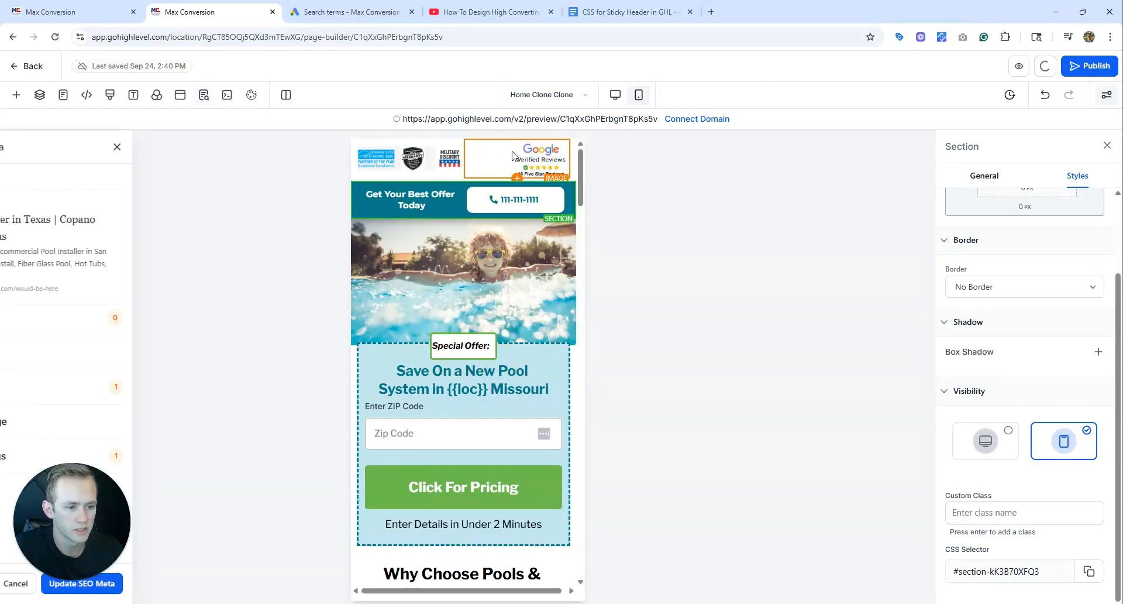
click(561, 121)
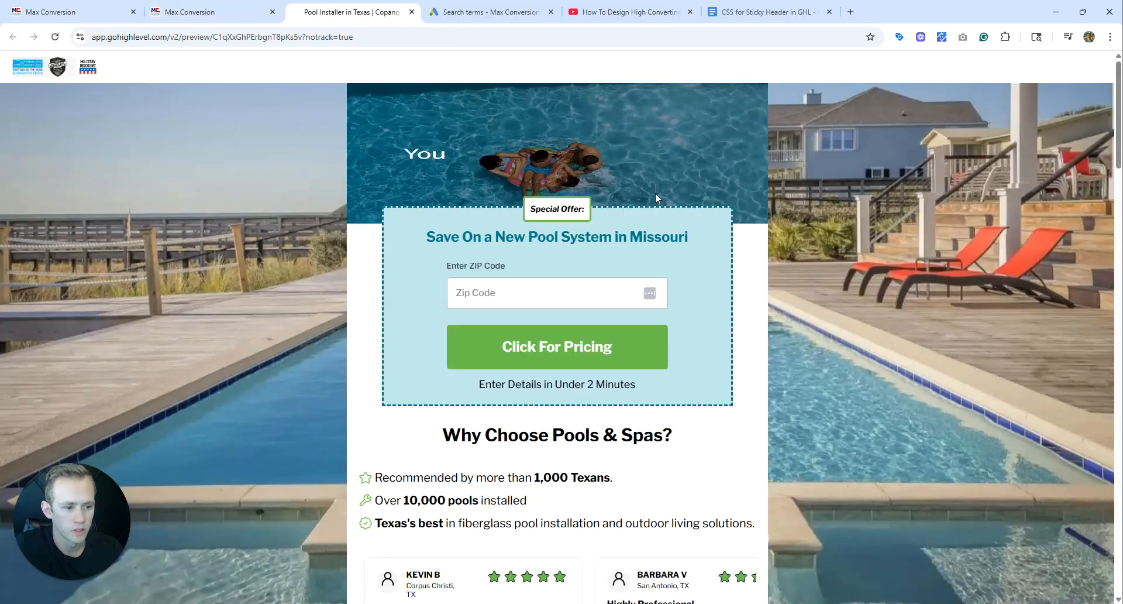
scroll(693, 224, down, 4)
scroll(693, 224, up, 2)
Inspect the preview page in the iPhone XR device view and check the call header's stickiness along the page.
right_click(730, 247)
click(767, 562)
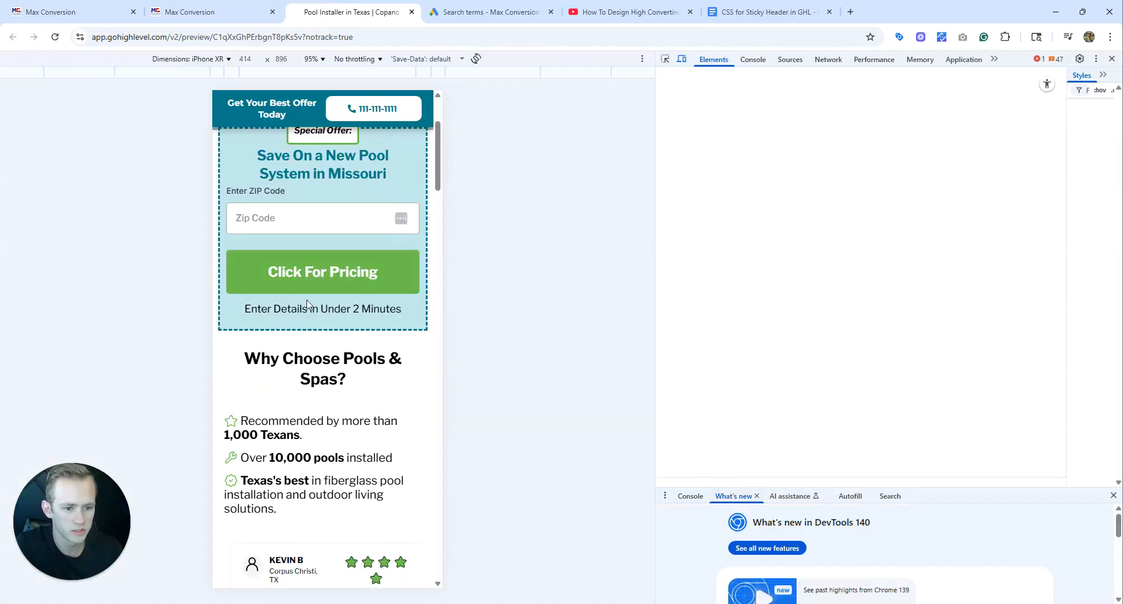
scroll(310, 169, down, 3)
scroll(310, 176, down, 3)
scroll(310, 175, up, 5)
scroll(317, 176, down, 2)
scroll(316, 177, down, 10)
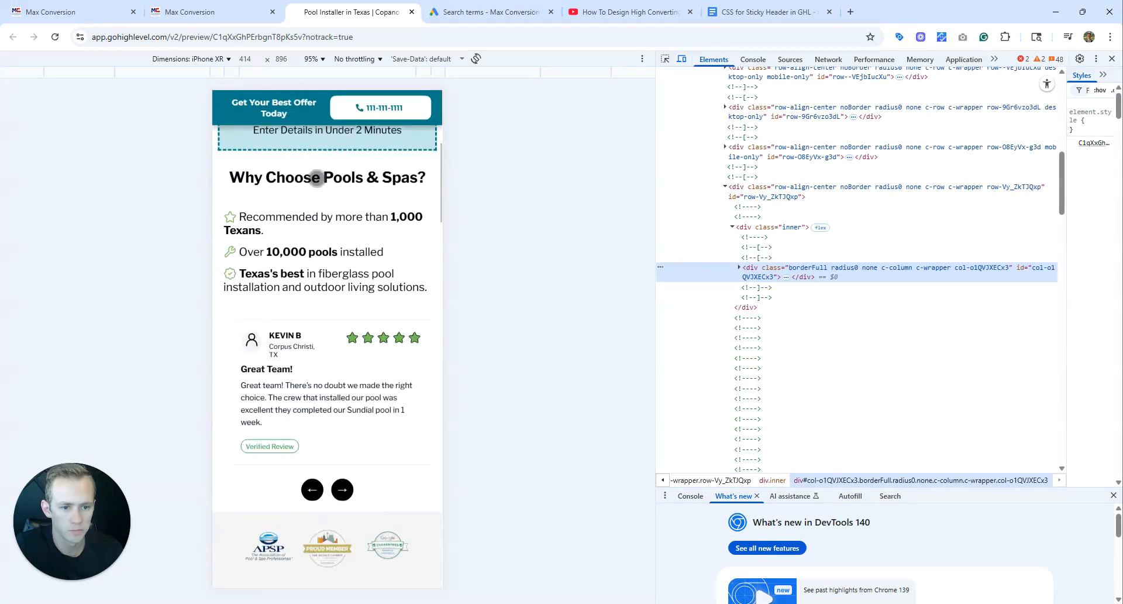
Check the call header's stickiness again between the top of the preview page and its lower content, and close the preview.
scroll(313, 178, up, 8)
scroll(313, 178, up, 5)
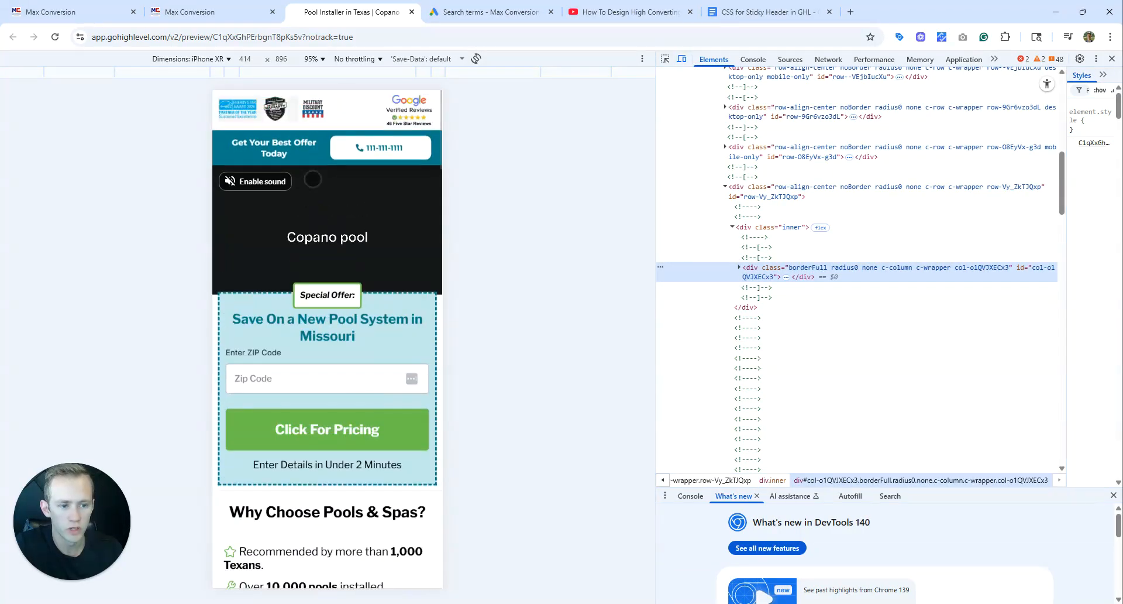
scroll(317, 126, down, 10)
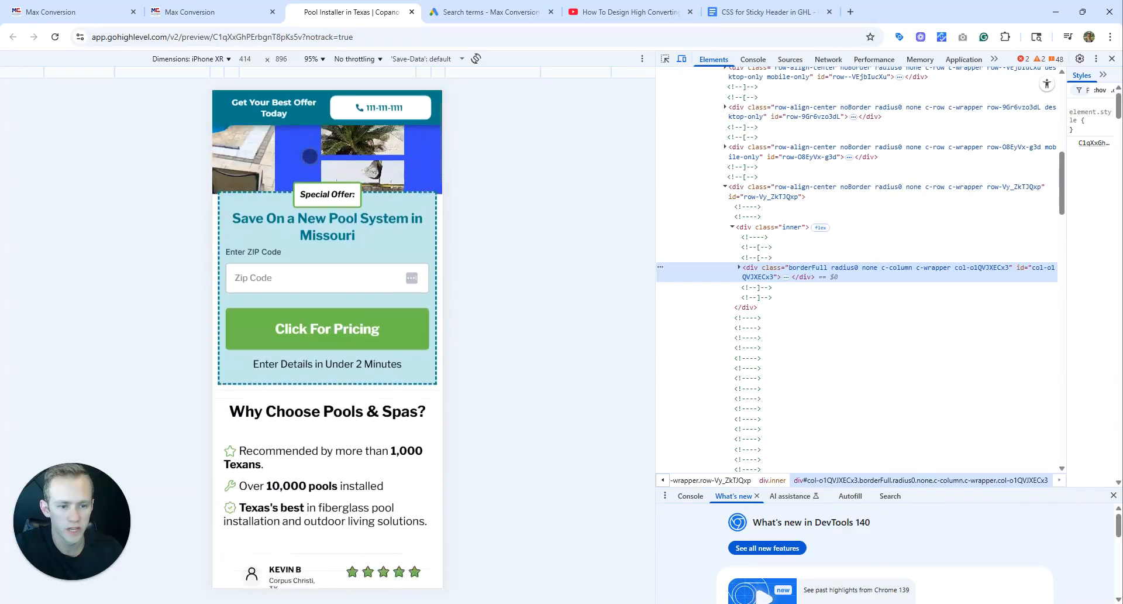
scroll(318, 159, down, 3)
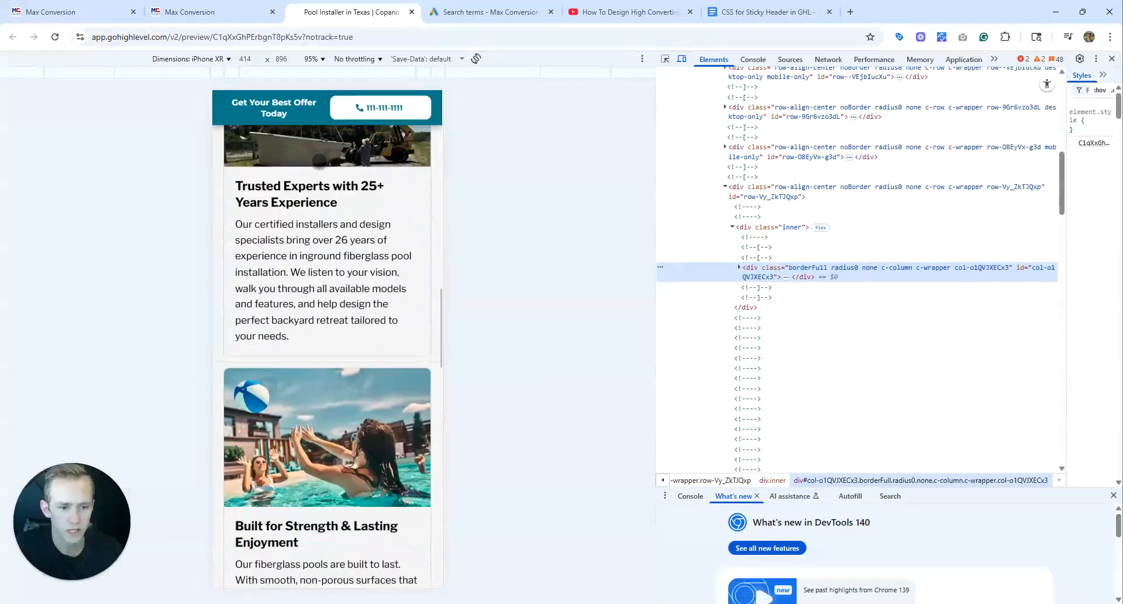
scroll(334, 170, up, 12)
scroll(336, 173, up, 3)
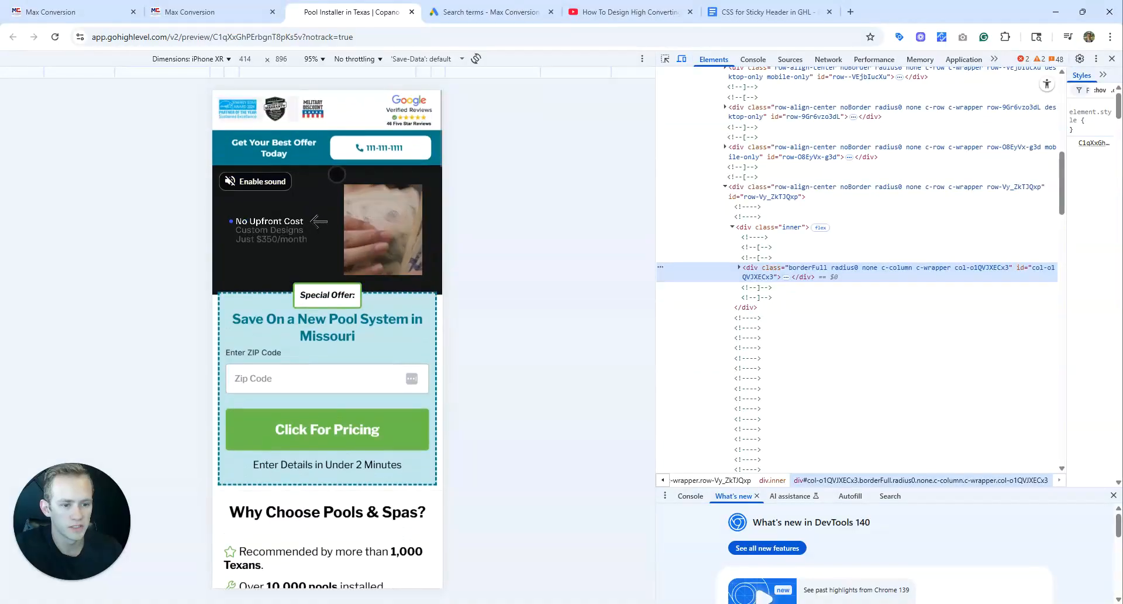
scroll(311, 208, down, 3)
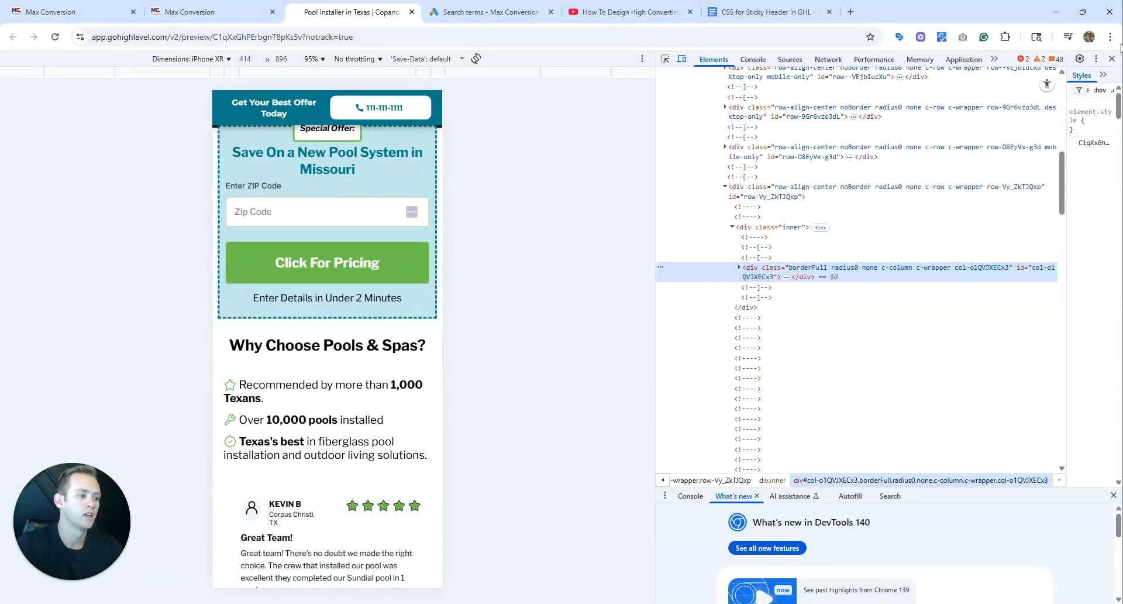
click(1112, 58)
click(412, 12)
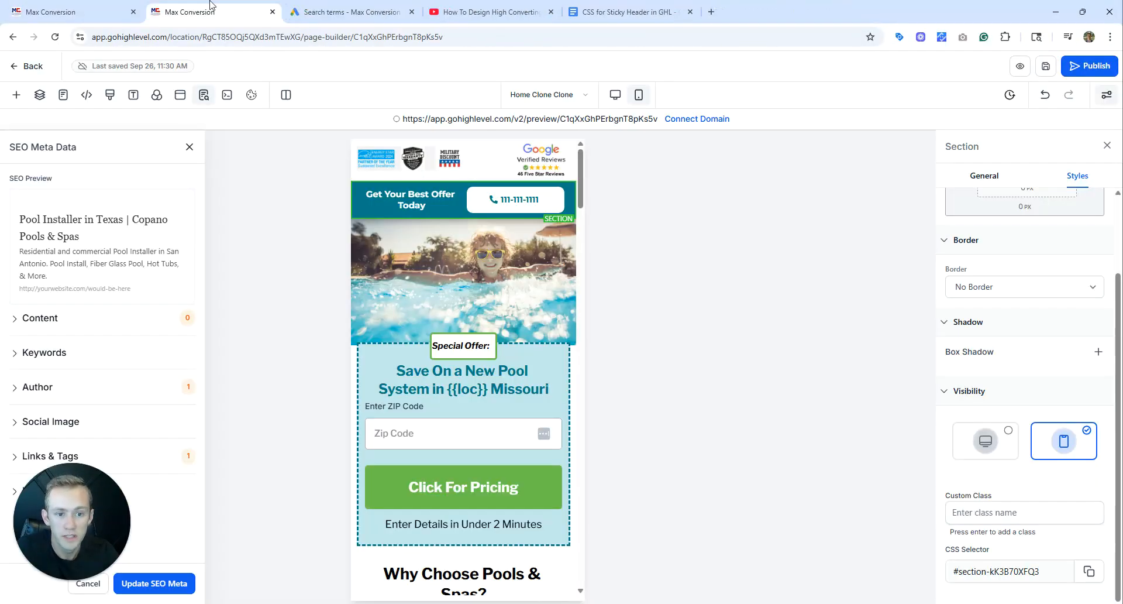
click(512, 204)
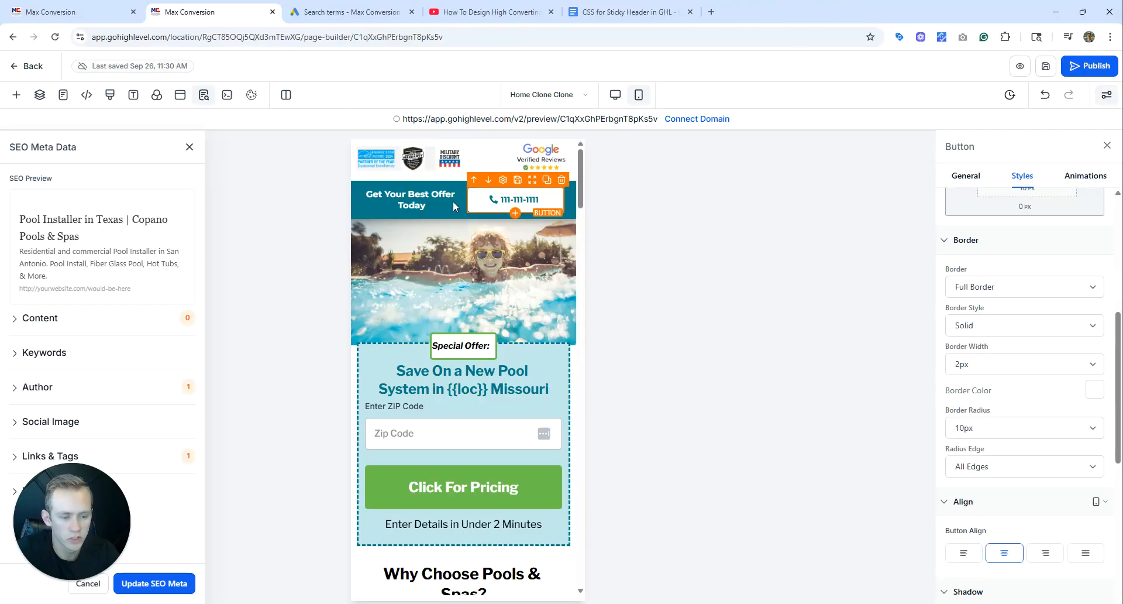
click(419, 197)
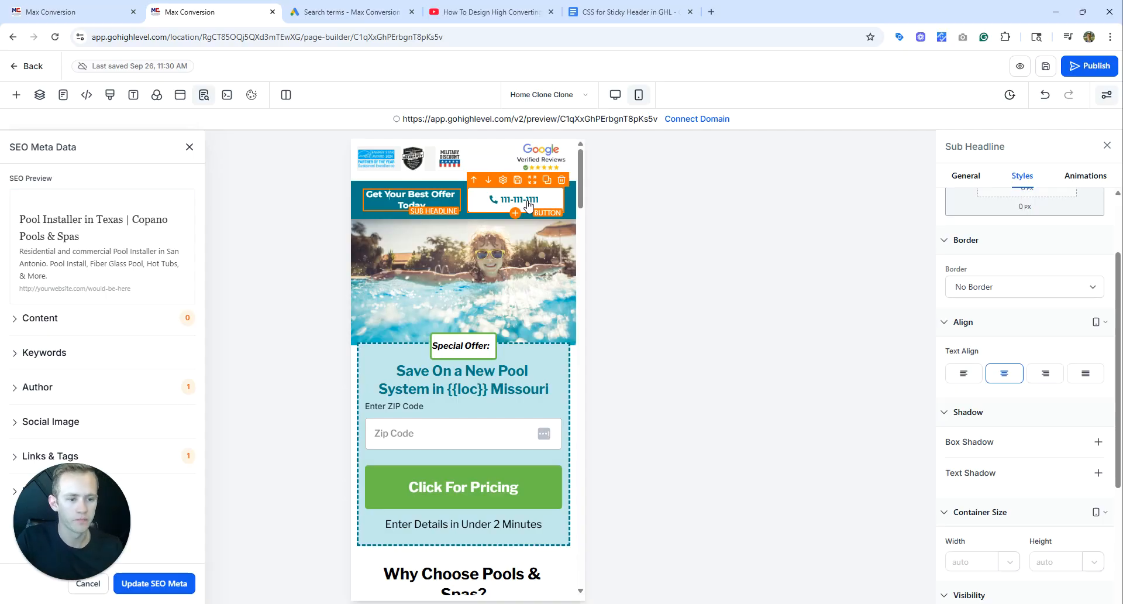
Start a new number pool in the phone system settings that tracks Visitors Activity for all visitors.
click(107, 6)
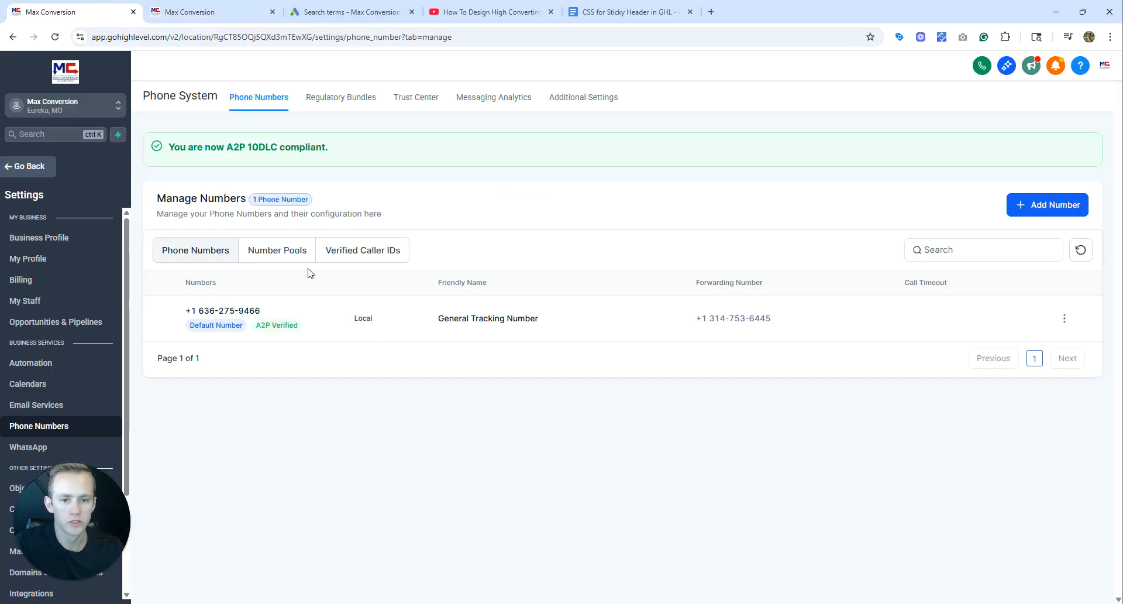
click(285, 252)
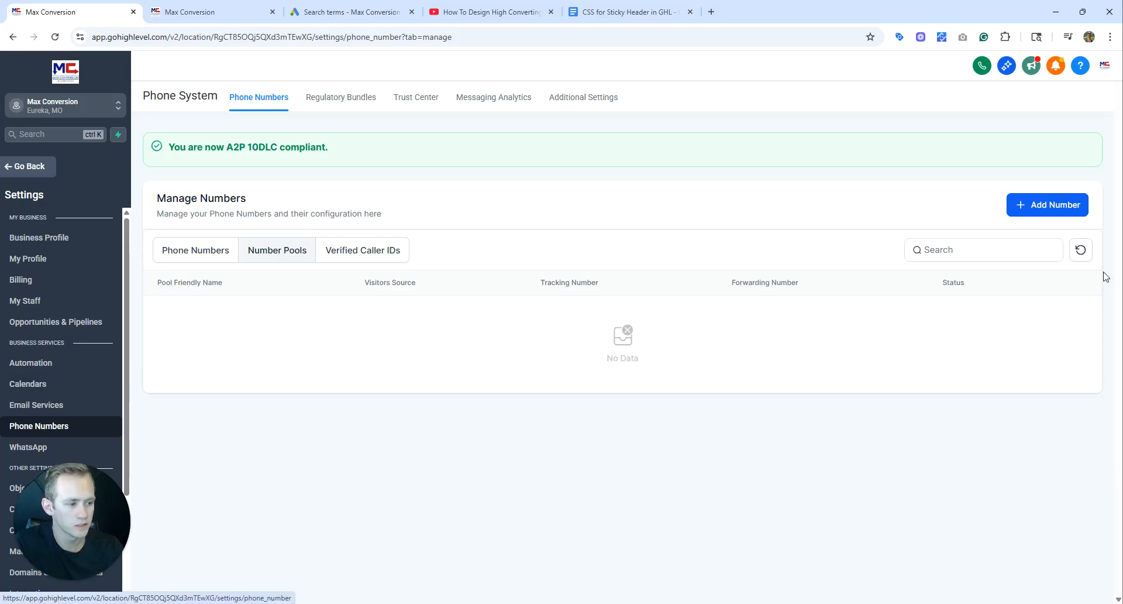
click(1056, 206)
click(1058, 284)
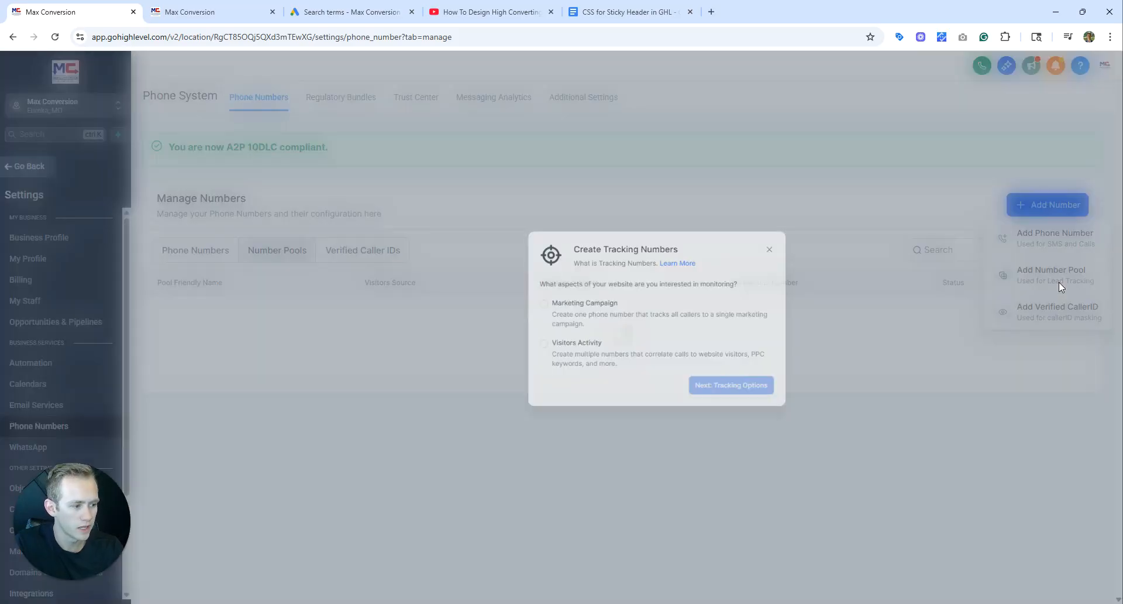
click(439, 364)
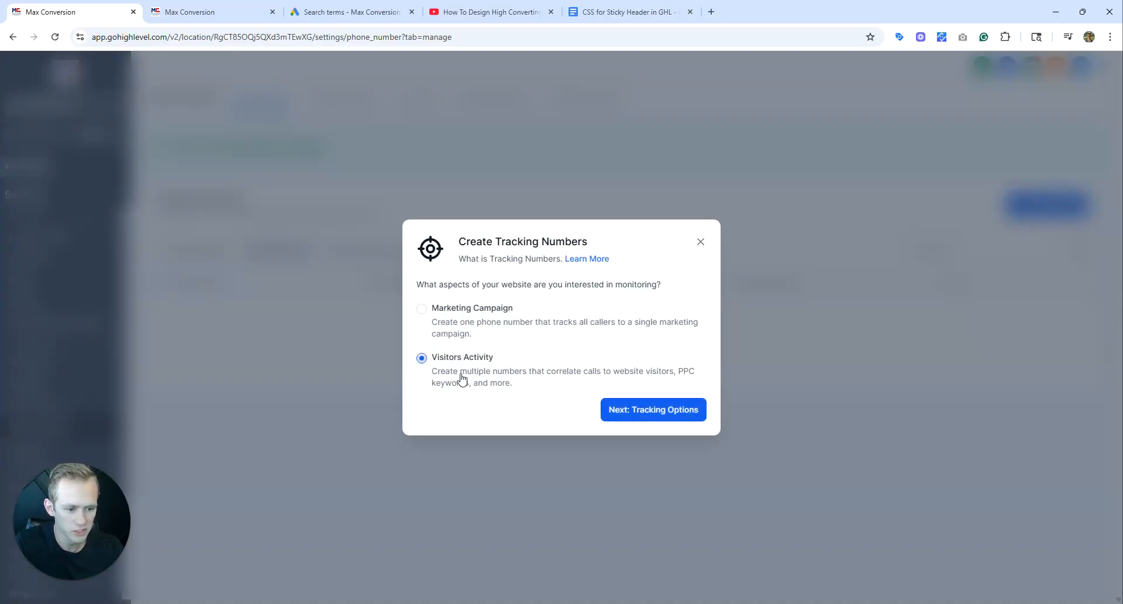
click(649, 413)
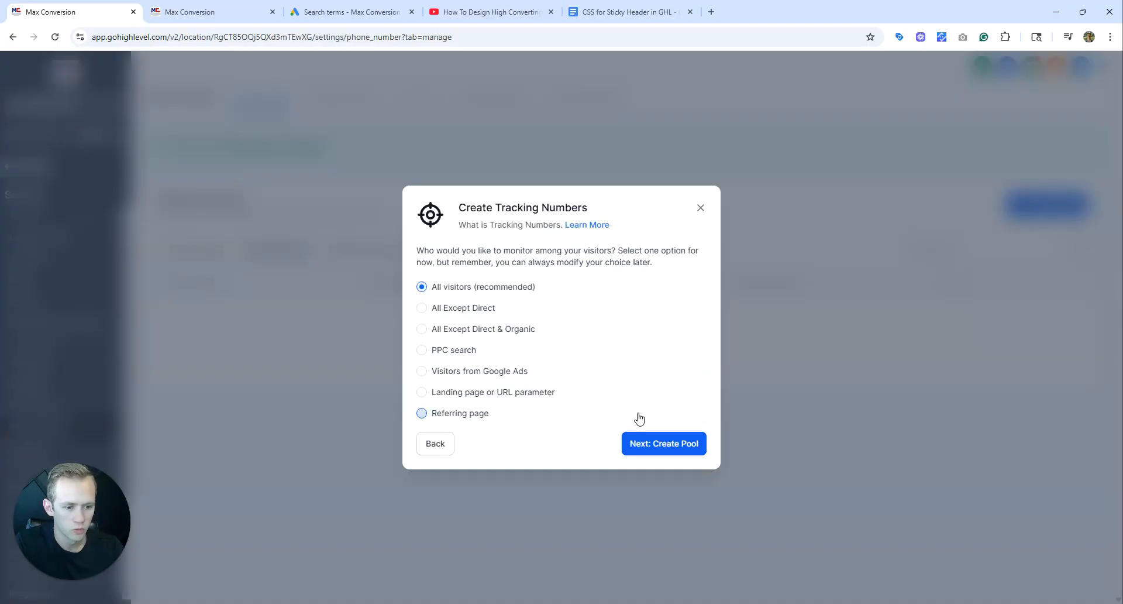
click(647, 445)
Name the number pool Google Ads Number and enter the phone number that calls are forwarded to.
click(492, 195)
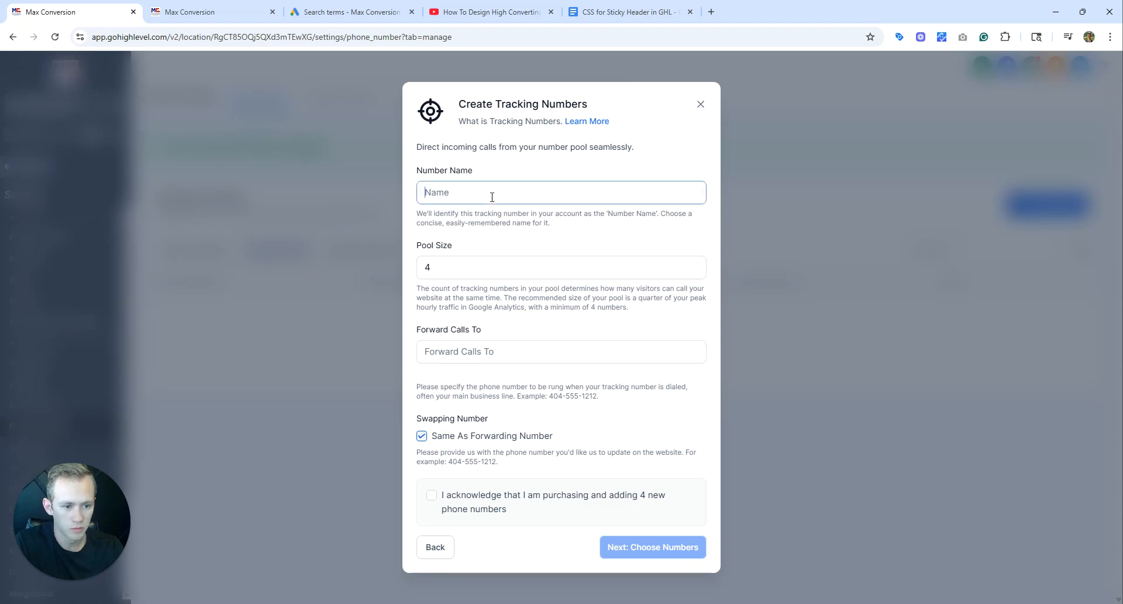
text(Google Ads Number)
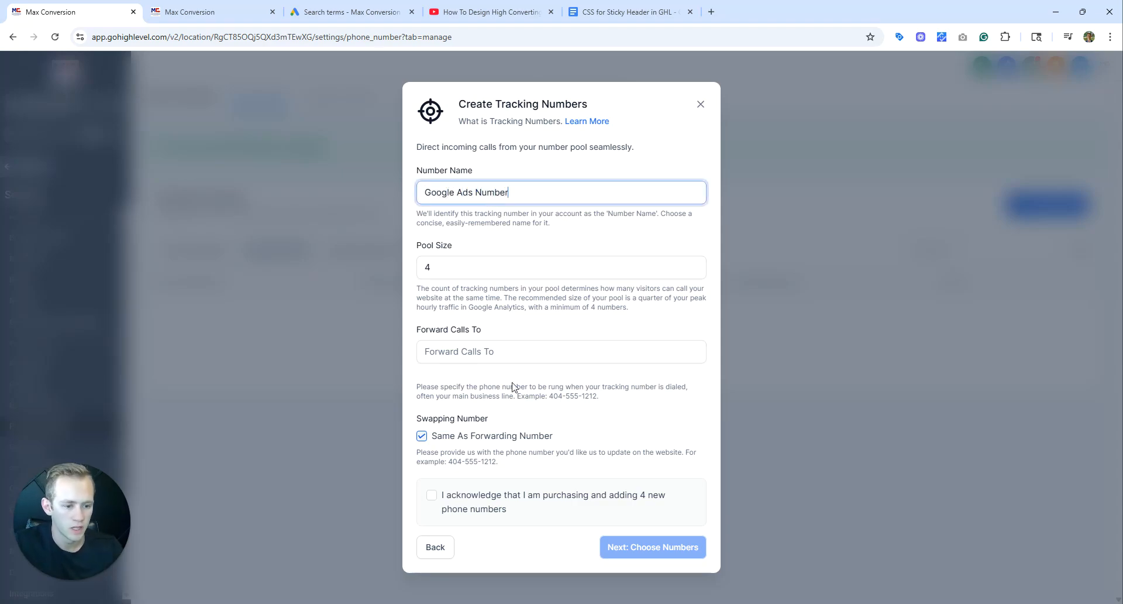
click(487, 352)
text(1111111111)
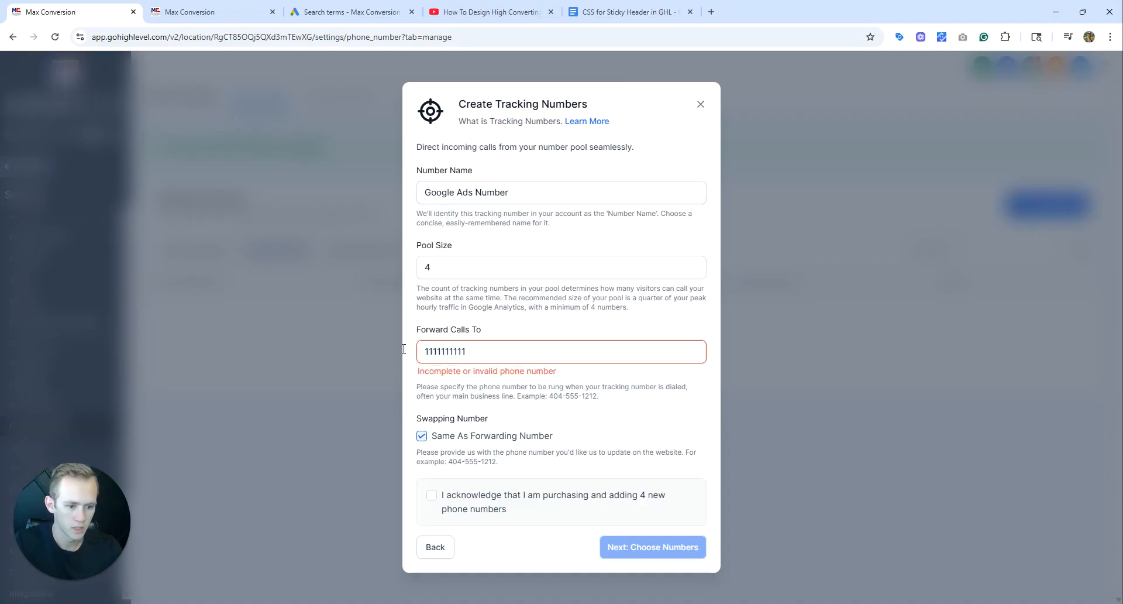
key(ctrl+a)
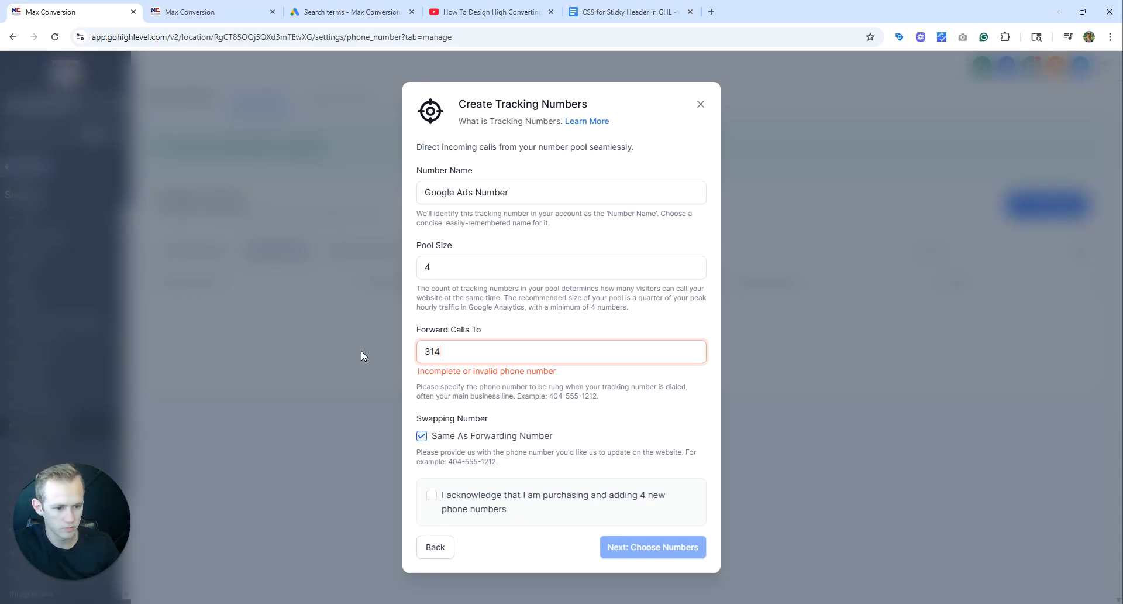
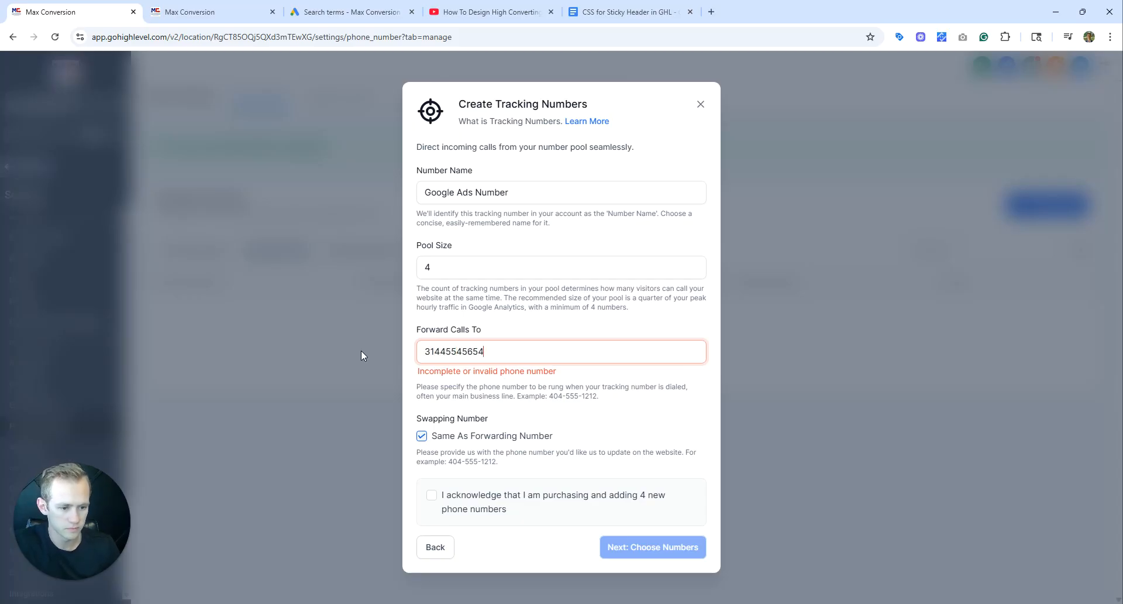
click(522, 303)
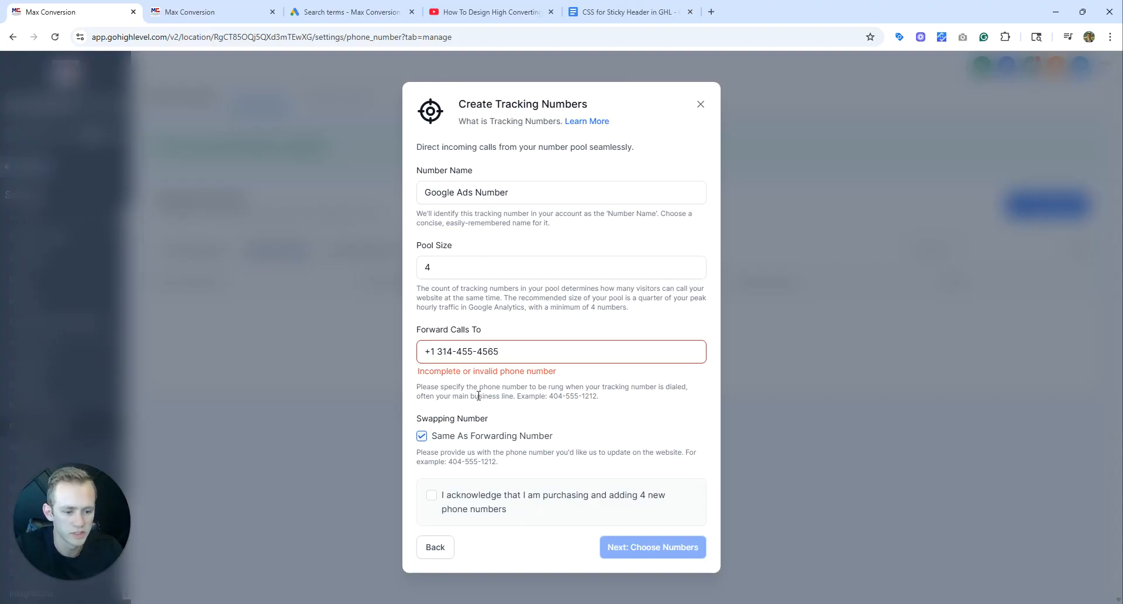
Copy the pool's forwarding number into the header call button's text and its call action's phone number in the page builder.
drag(427, 345, 513, 362)
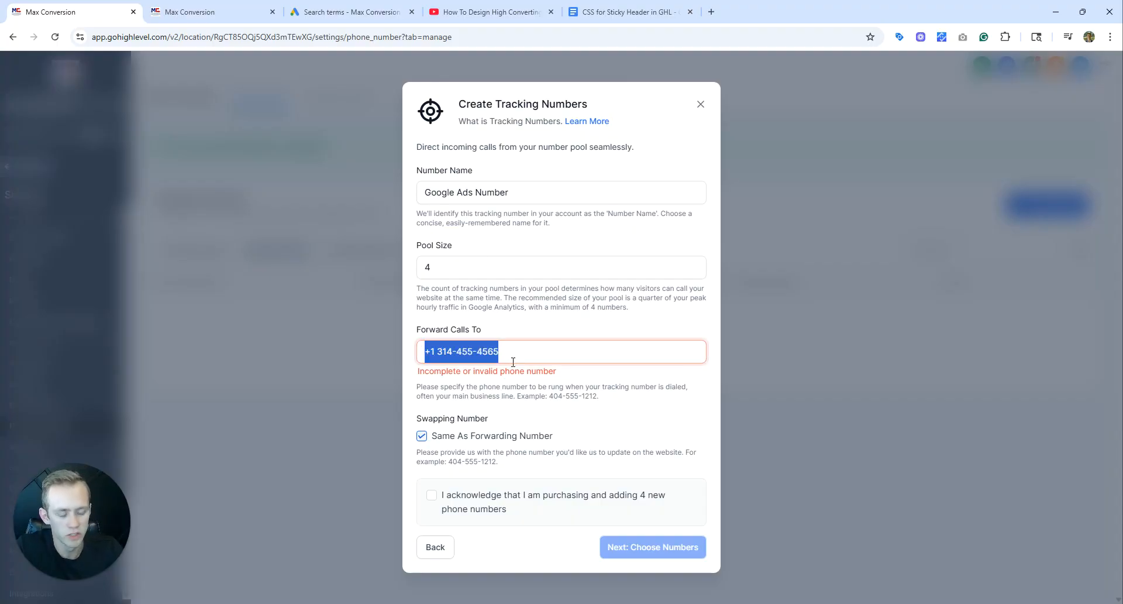
click(504, 353)
shift+click(519, 353)
key(ctrl+c)
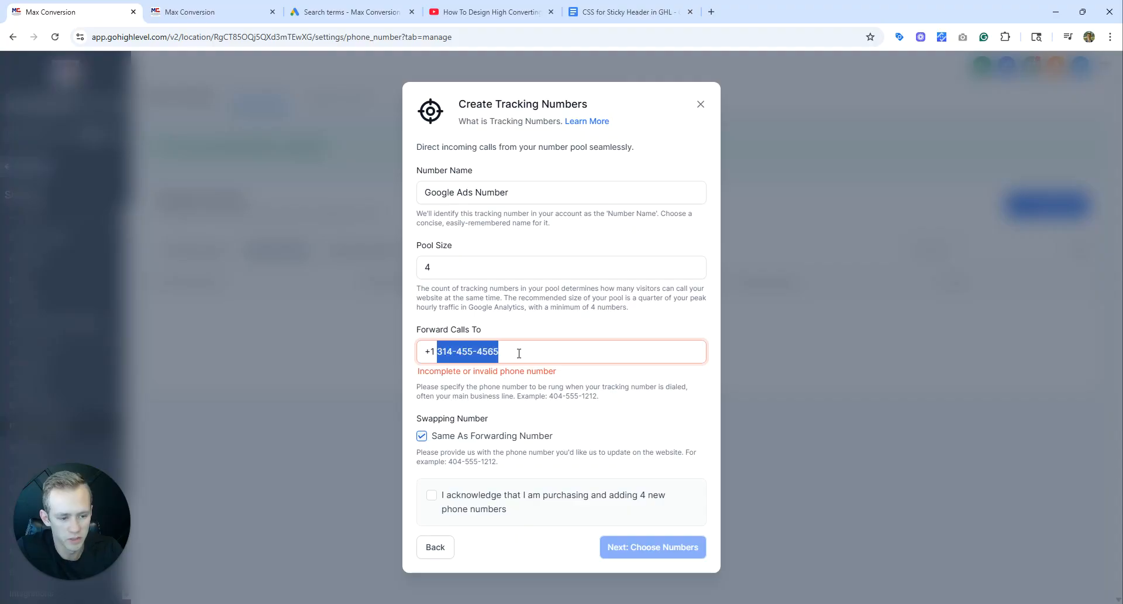
click(247, 7)
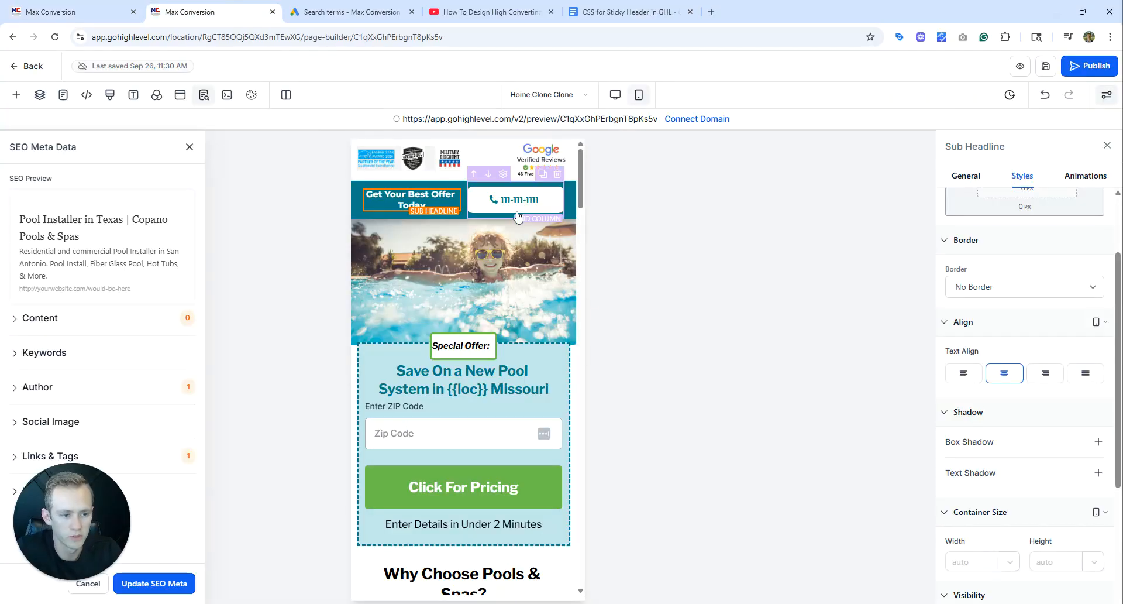
scroll(1007, 370, up, 5)
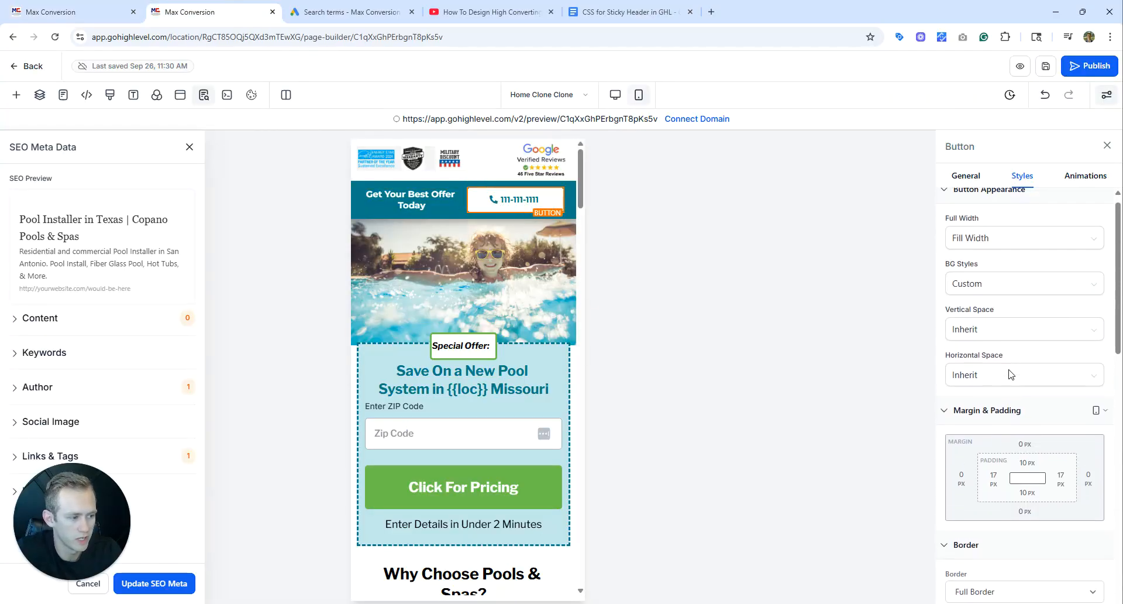
click(975, 177)
triple_click(994, 303)
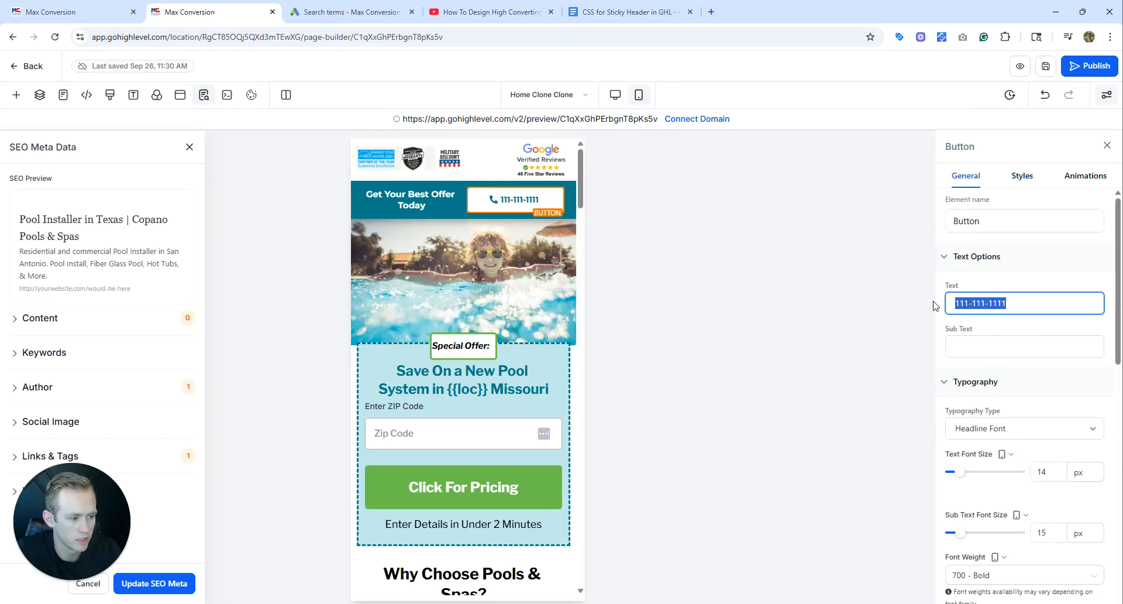
key(ctrl+v)
scroll(1008, 409, down, 10)
triple_click(1016, 352)
key(ctrl+v)
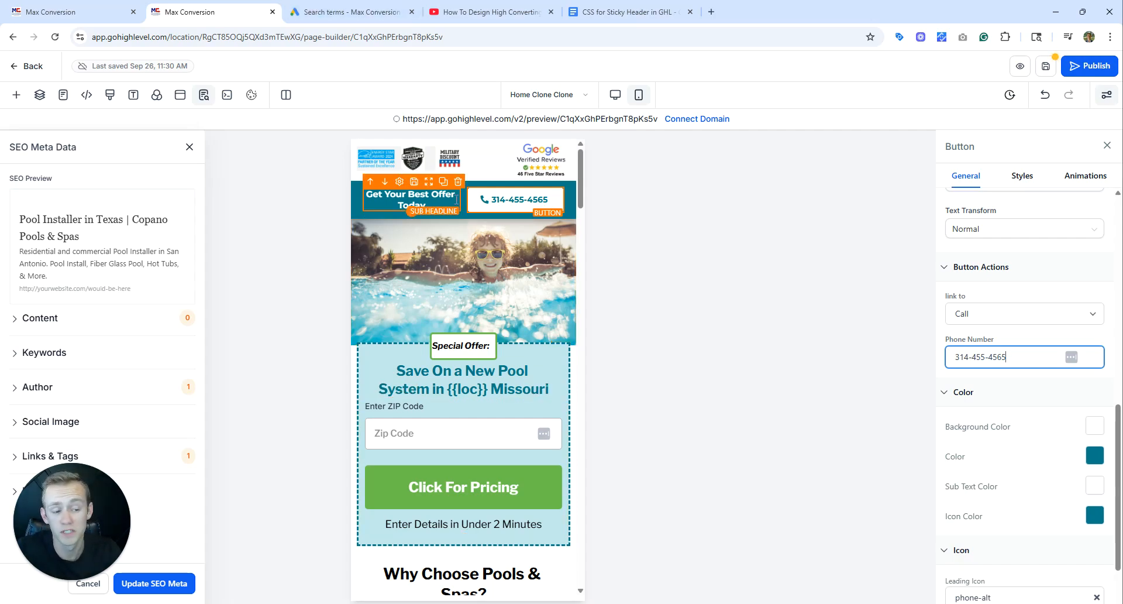
Turn off Same As Forwarding Number in the number pool form and enter a different swapping phone number.
click(134, 4)
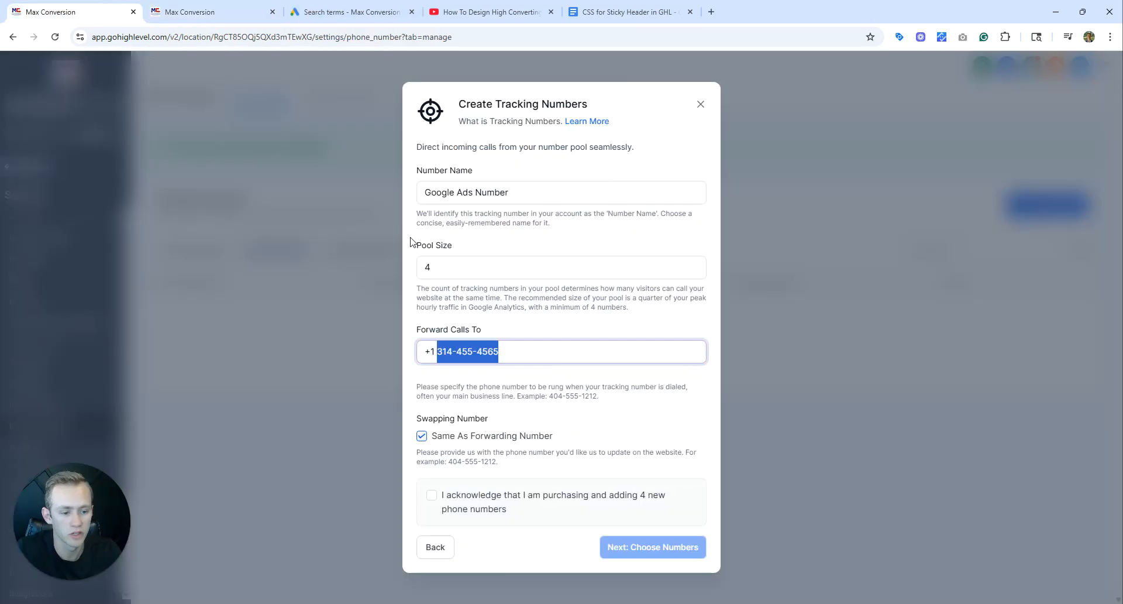
click(460, 443)
click(503, 438)
key(ctrl+v)
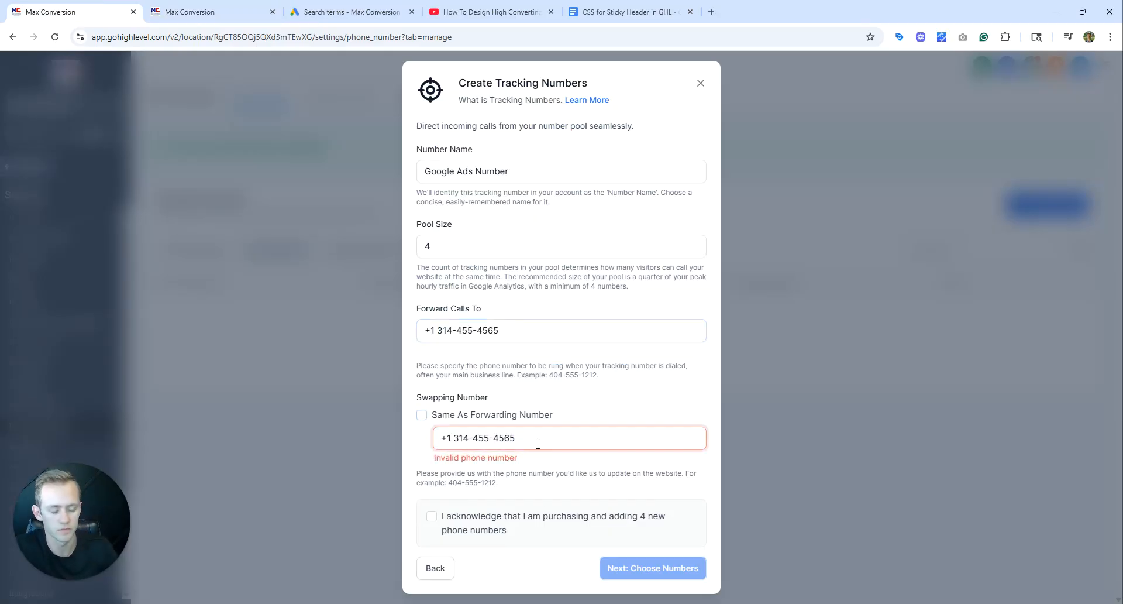
drag(534, 440, 440, 435)
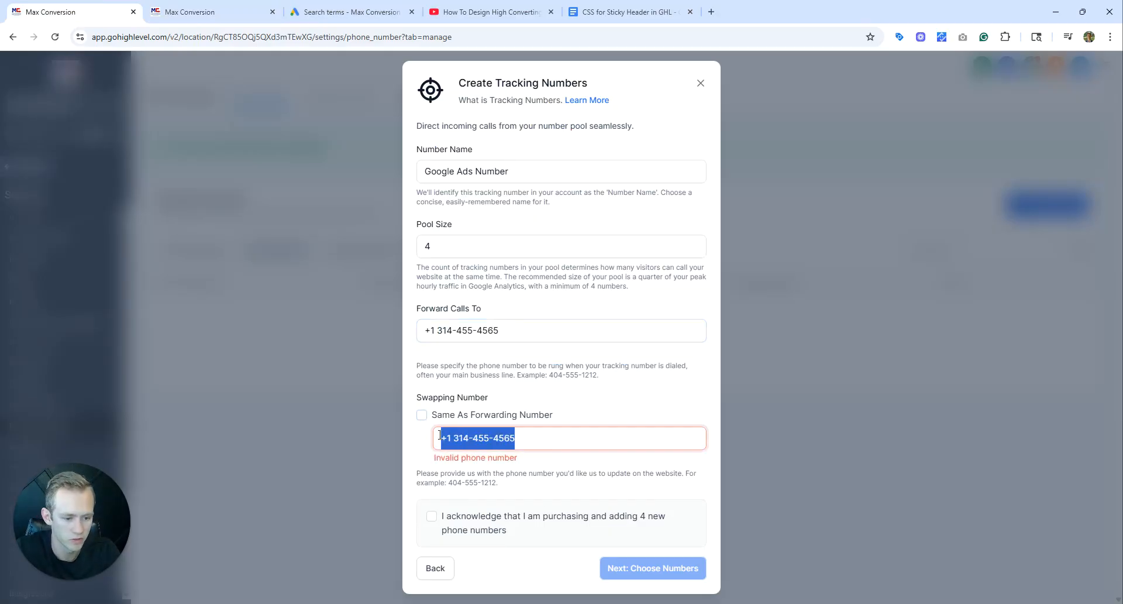
click(470, 439)
double_click(477, 438)
text(753)
double_click(524, 443)
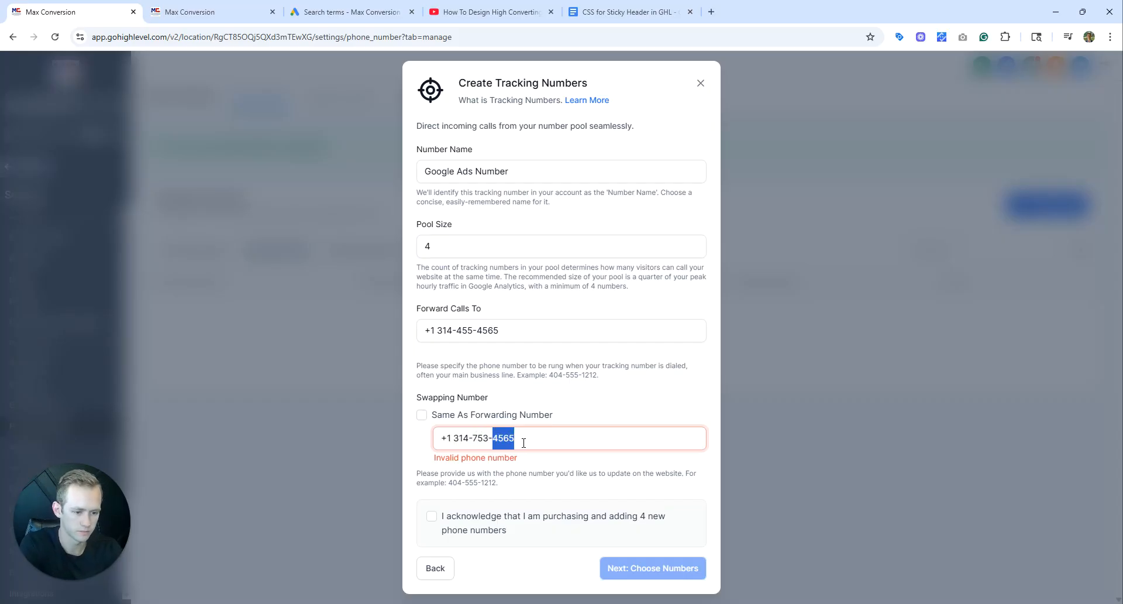
text(4565)
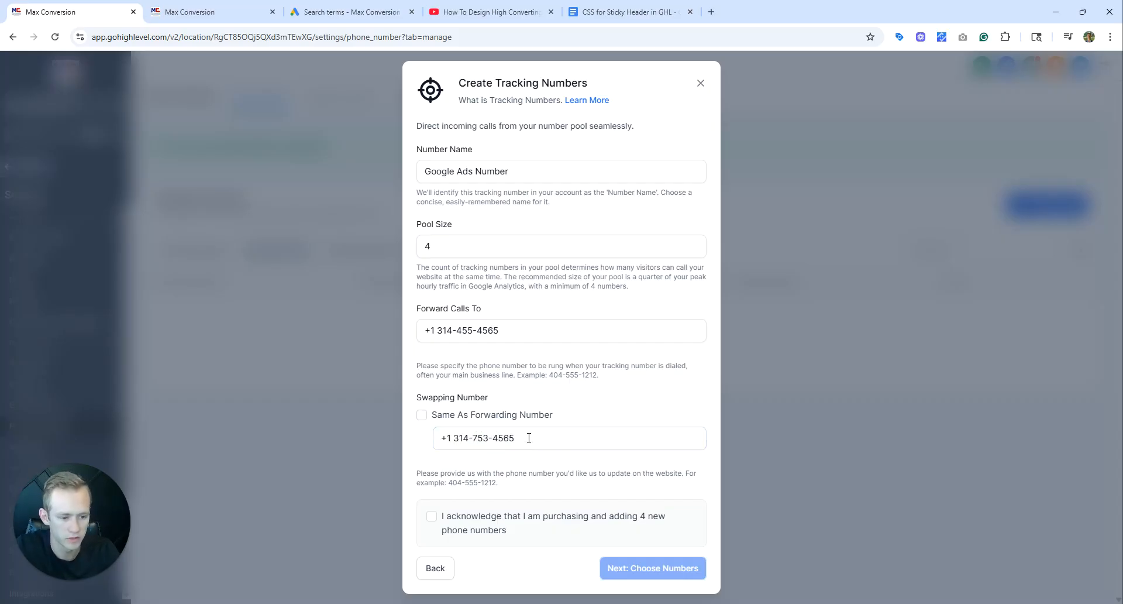
click(579, 398)
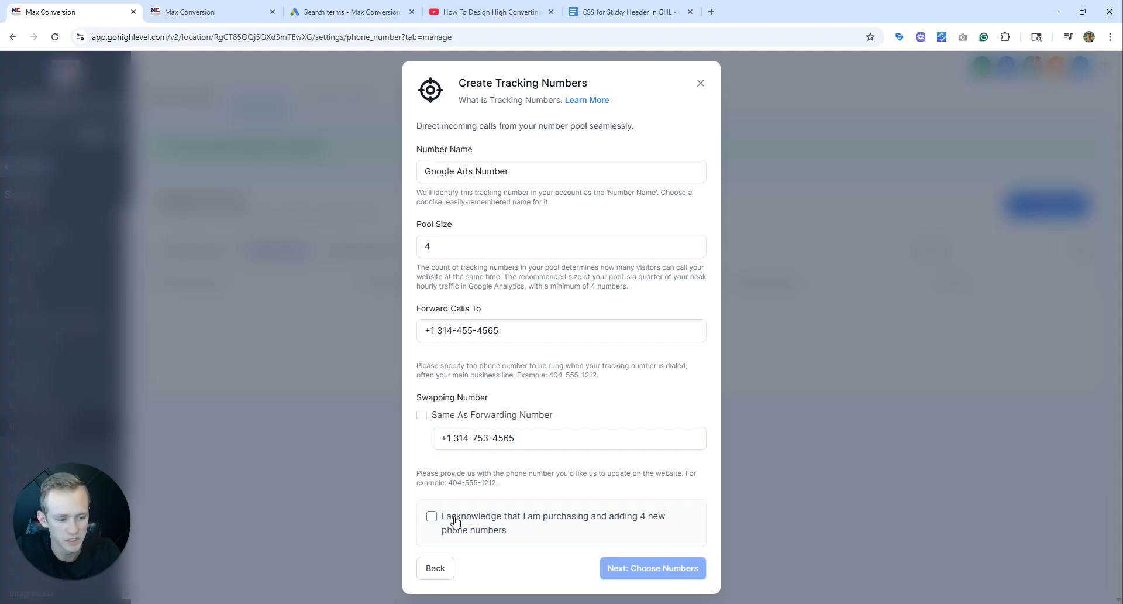
Acknowledge the purchase of 4 new phone numbers, set the swapping number to Same As Forwarding Number, and continue to choosing numbers.
click(431, 515)
click(526, 442)
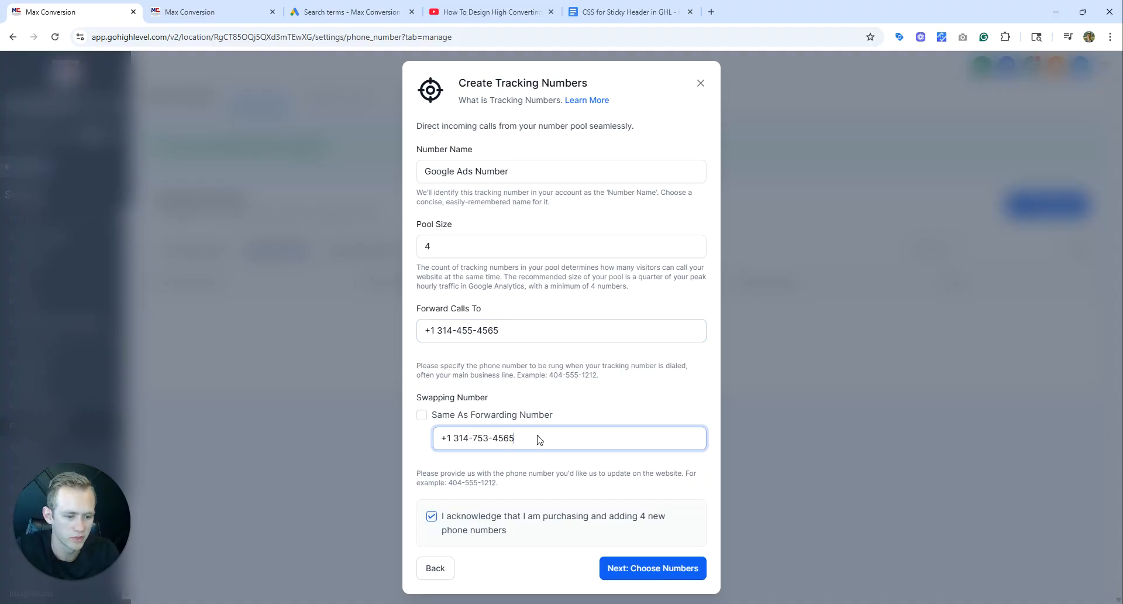
drag(500, 331, 438, 331)
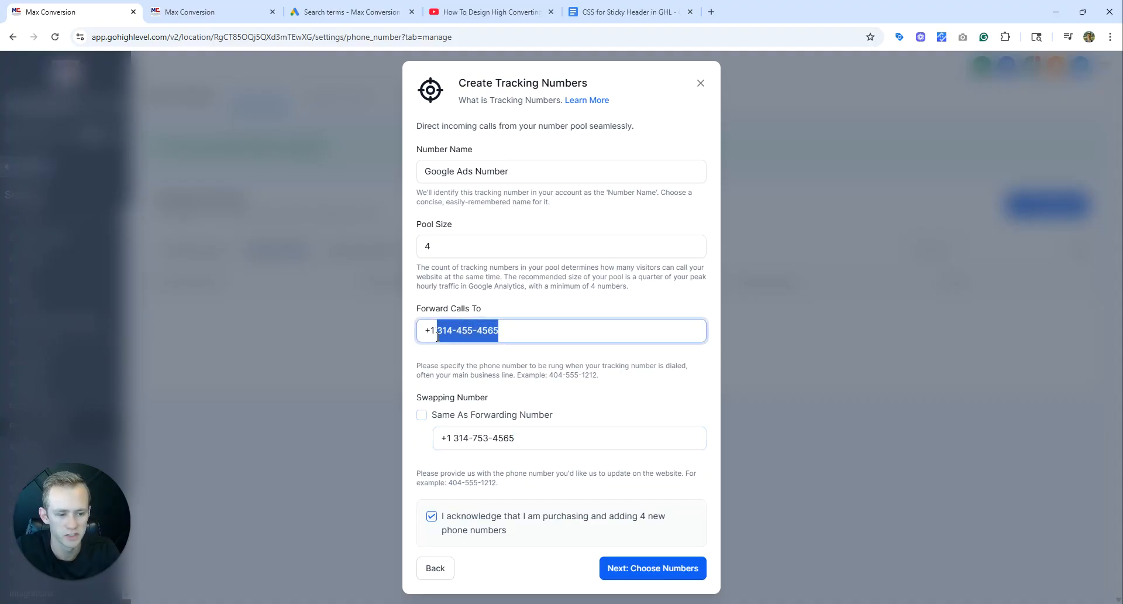
click(422, 415)
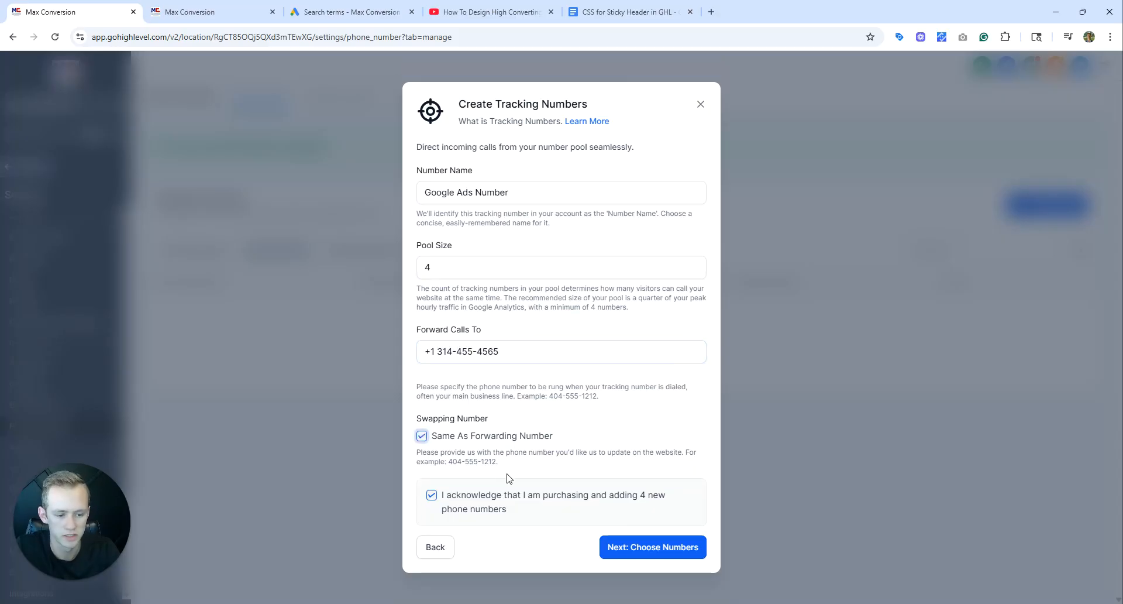
click(666, 550)
click(516, 331)
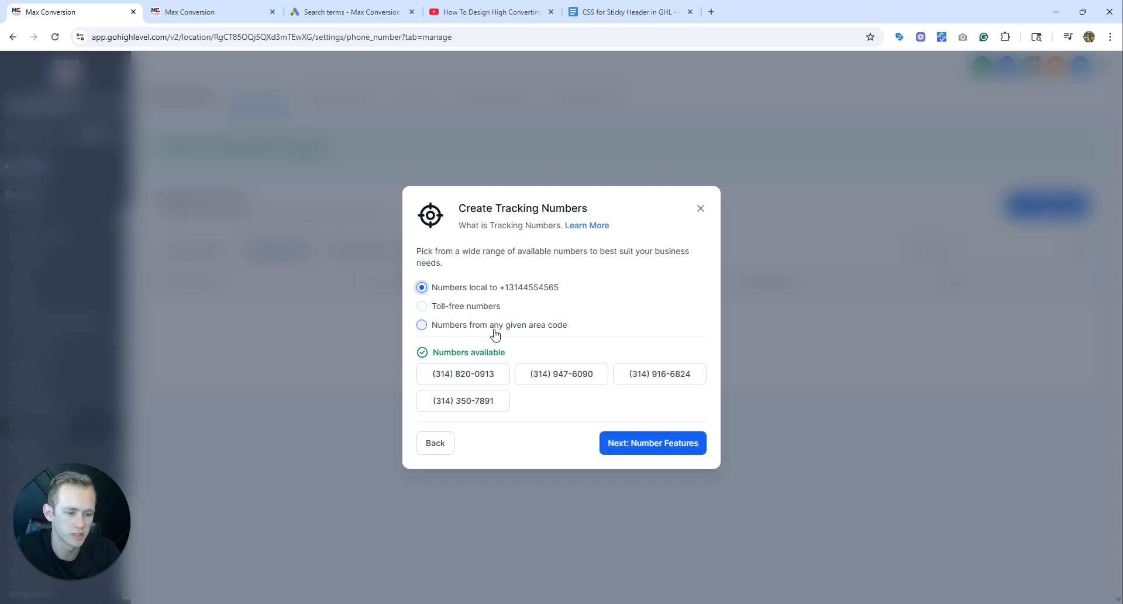
Choose toll-free numbers with area code 833 for the pool and activate them with whisper message and call recording left off.
click(492, 326)
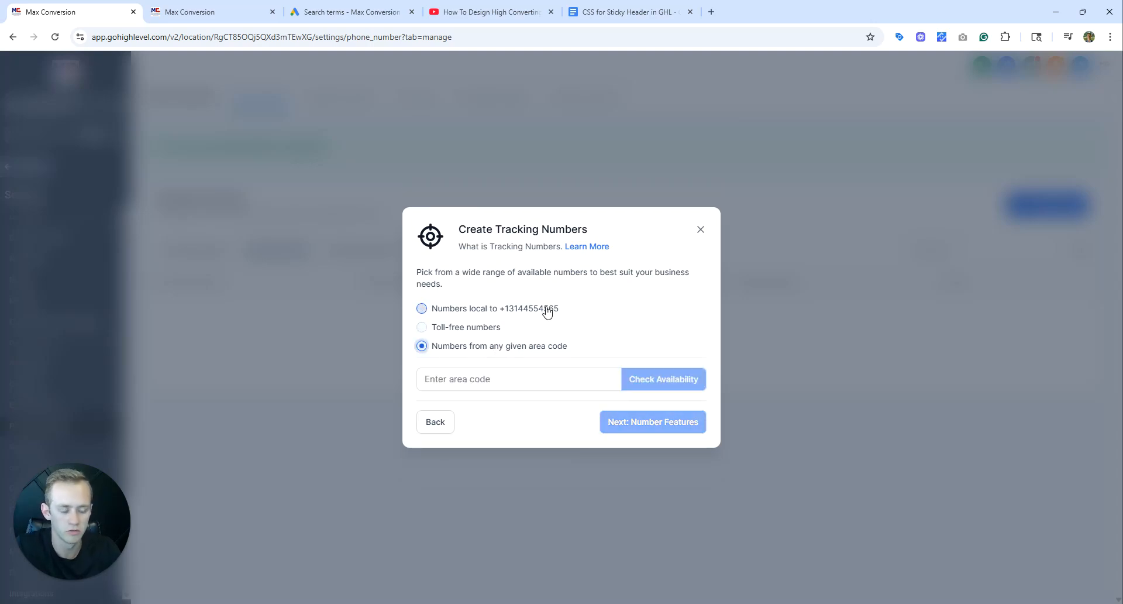
click(546, 309)
click(506, 347)
click(482, 328)
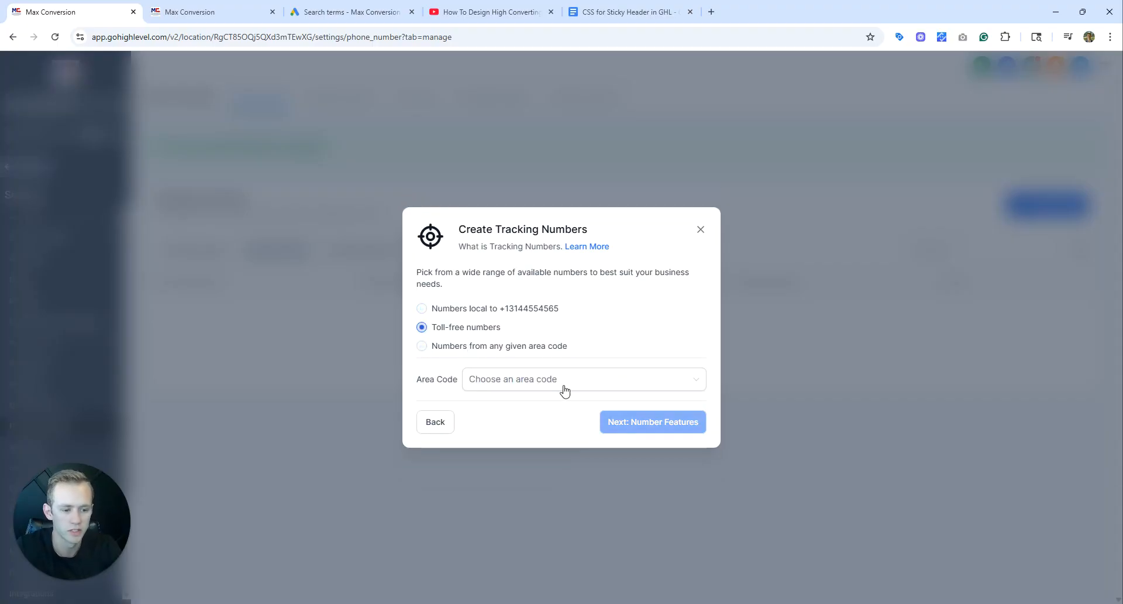
click(574, 386)
click(525, 410)
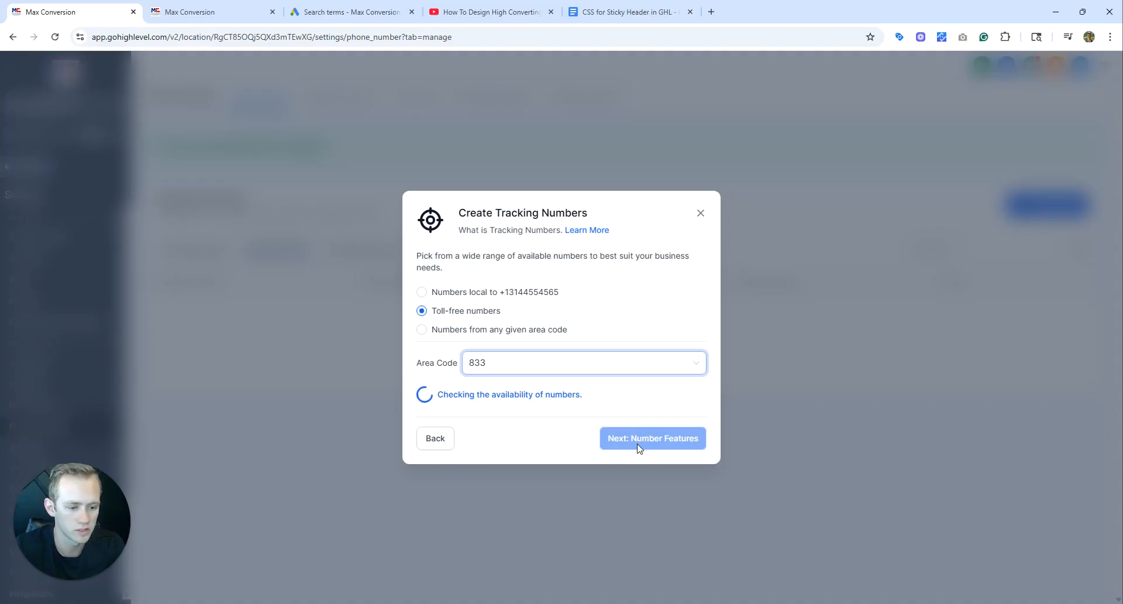
click(630, 462)
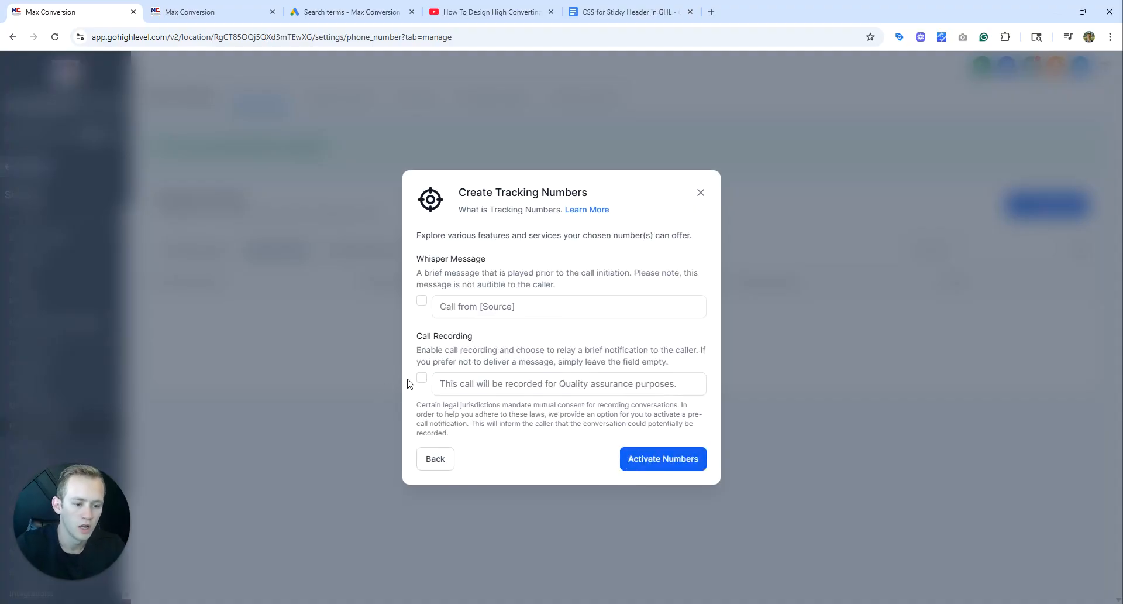
click(661, 466)
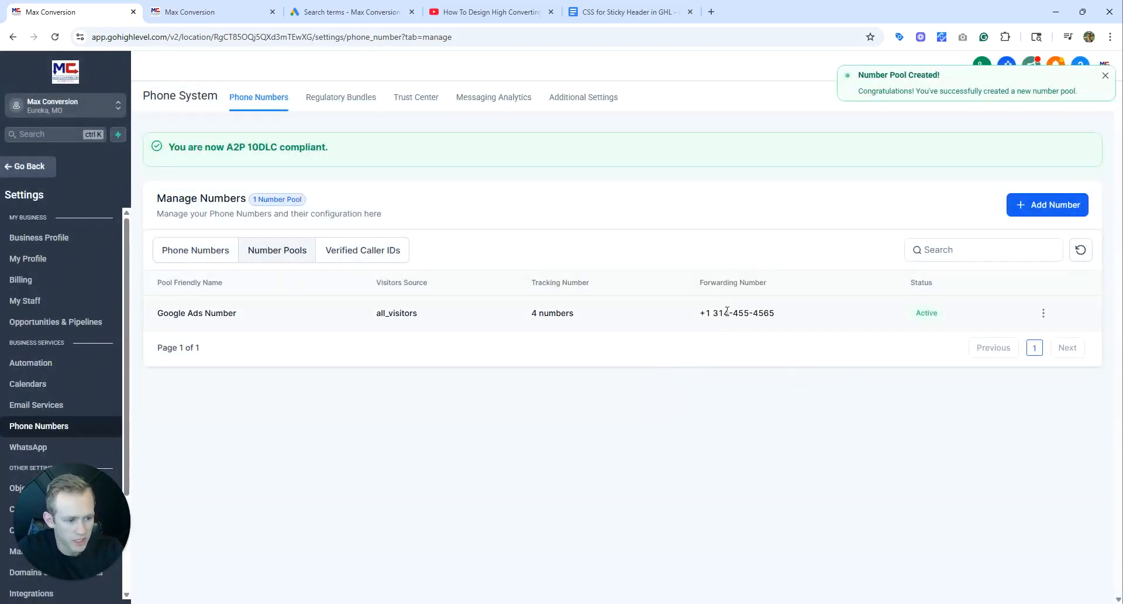
Compare the pool's forwarding number with the header call button's text and call action number in the page builder.
drag(715, 311, 803, 316)
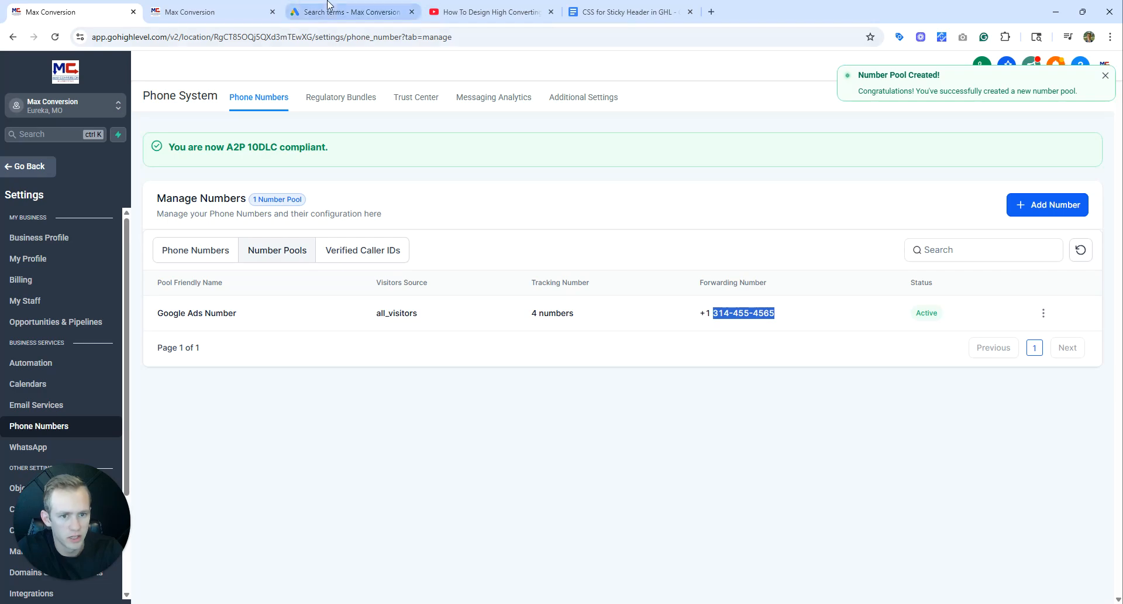
click(211, 12)
click(1027, 357)
scroll(1009, 359, up, 9)
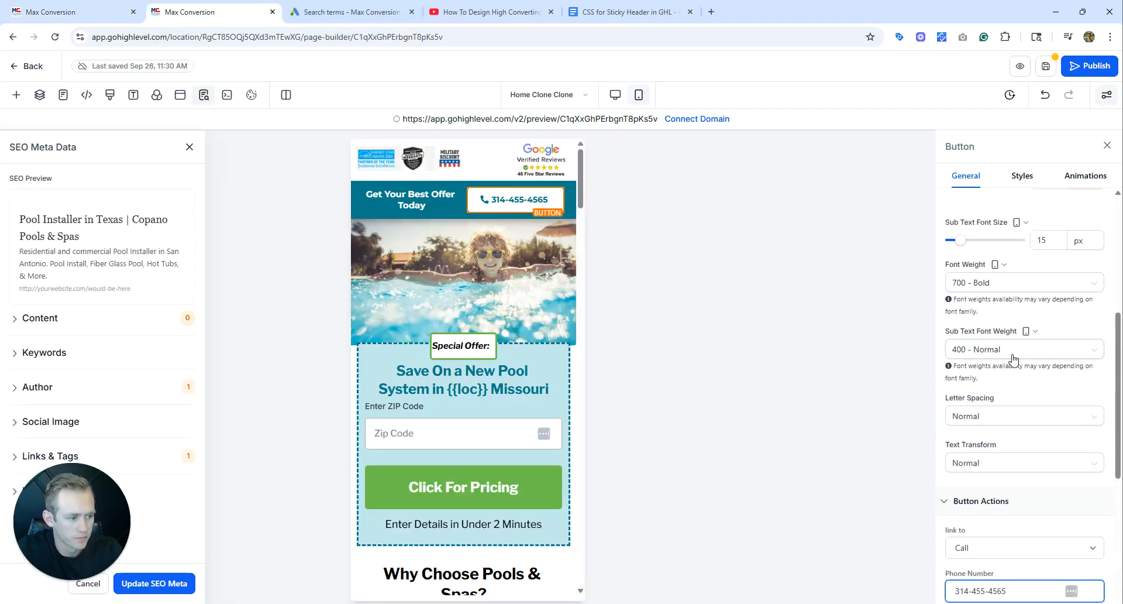
drag(1025, 303, 936, 325)
scroll(981, 346, down, 3)
scroll(981, 347, down, 7)
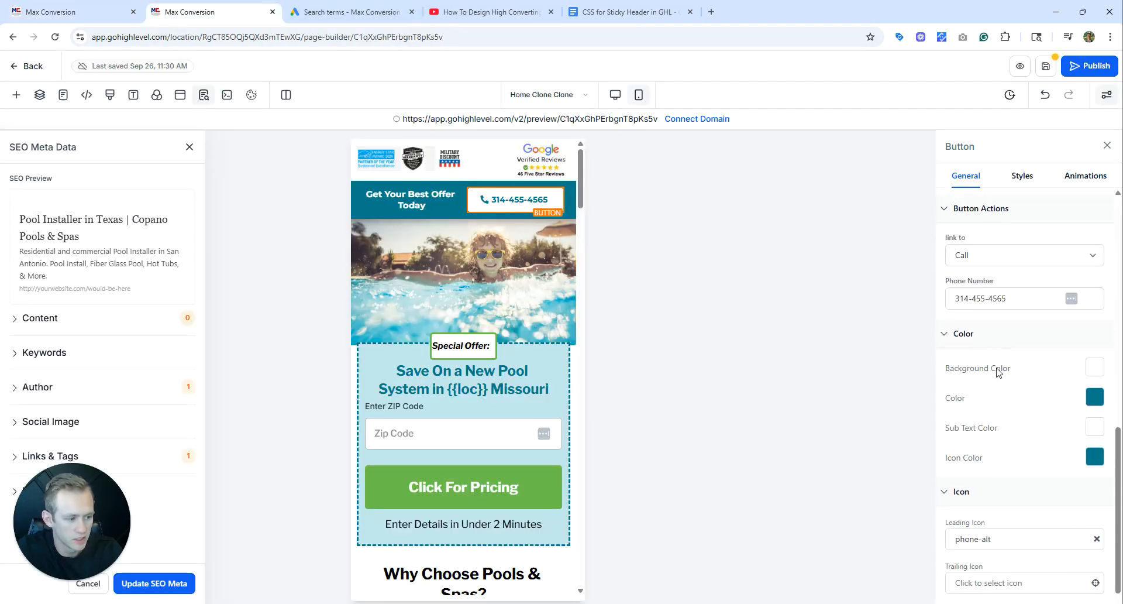
click(1001, 258)
click(997, 264)
drag(1017, 299, 860, 312)
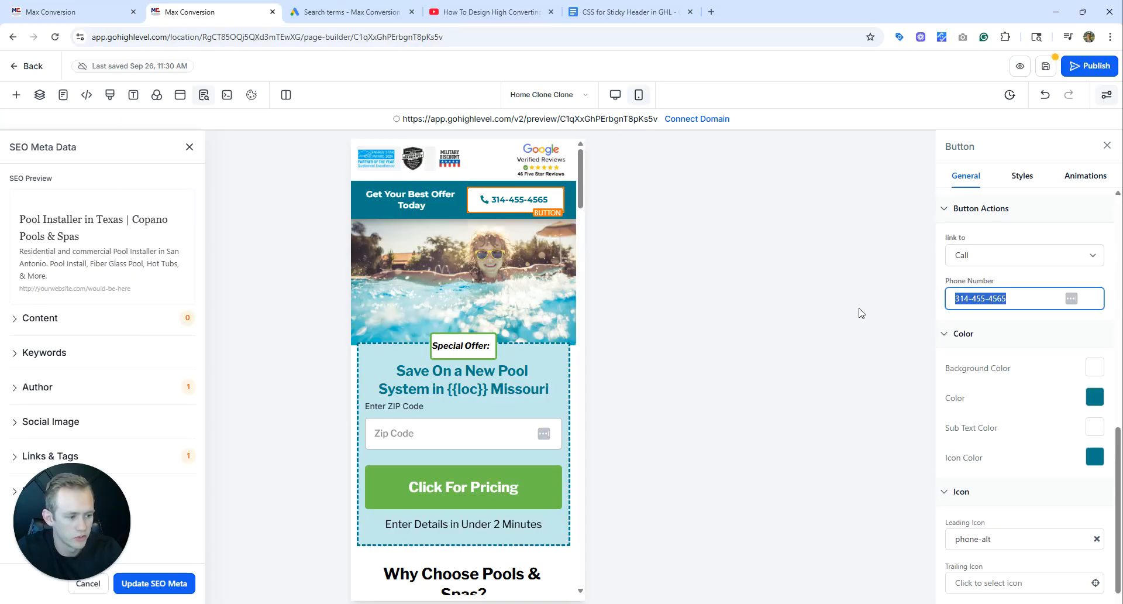
click(861, 312)
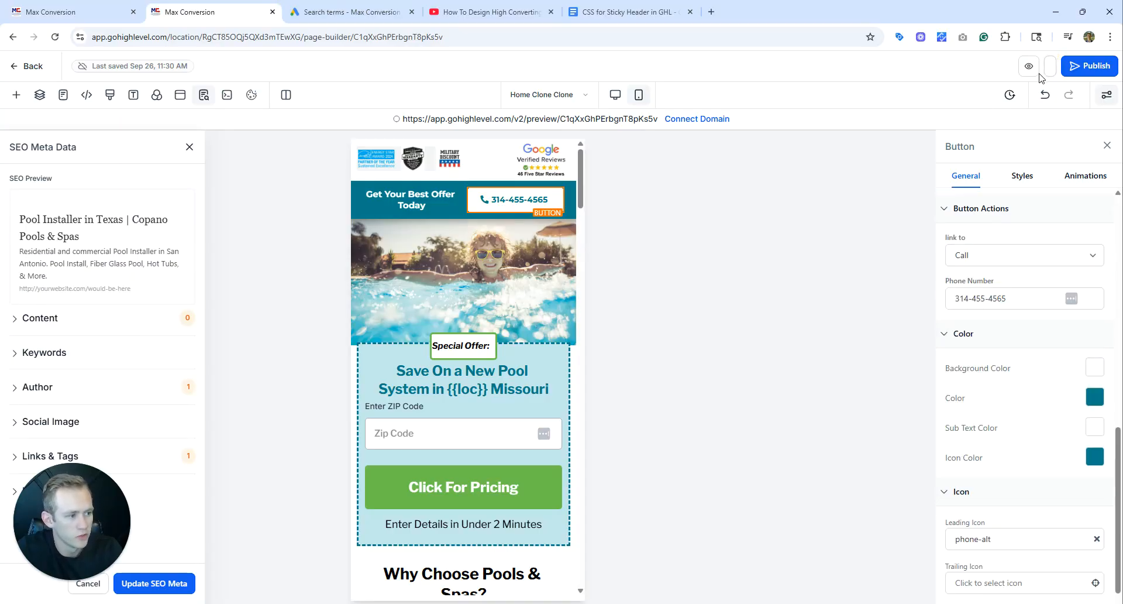
Save the landing page, open its preview in mobile device emulation, and check the sticky call header while scrolling.
click(602, 119)
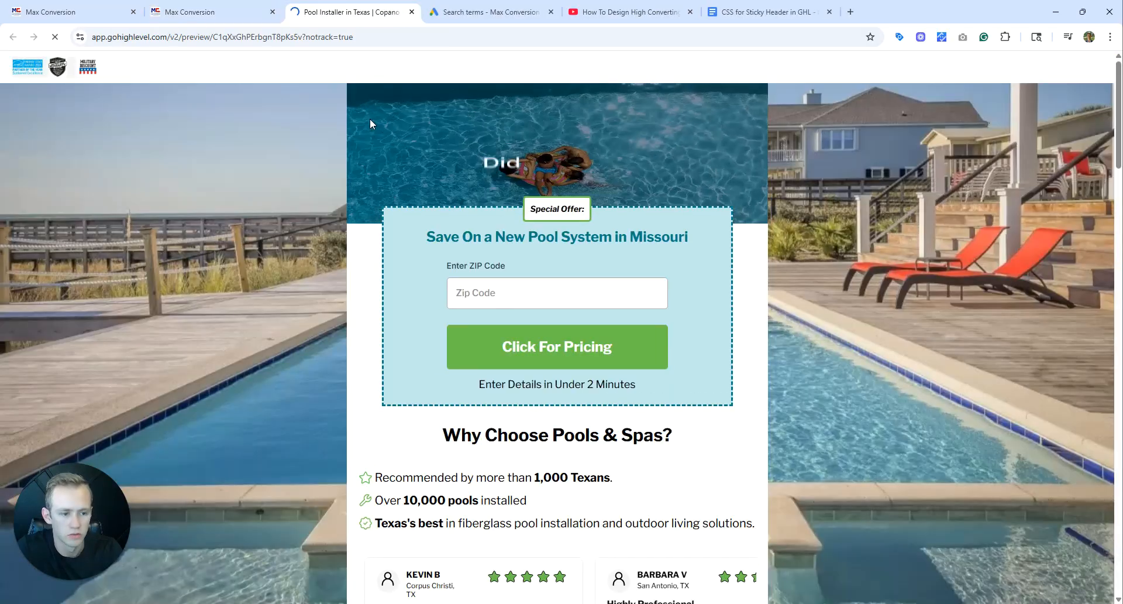
right_click(212, 151)
click(290, 461)
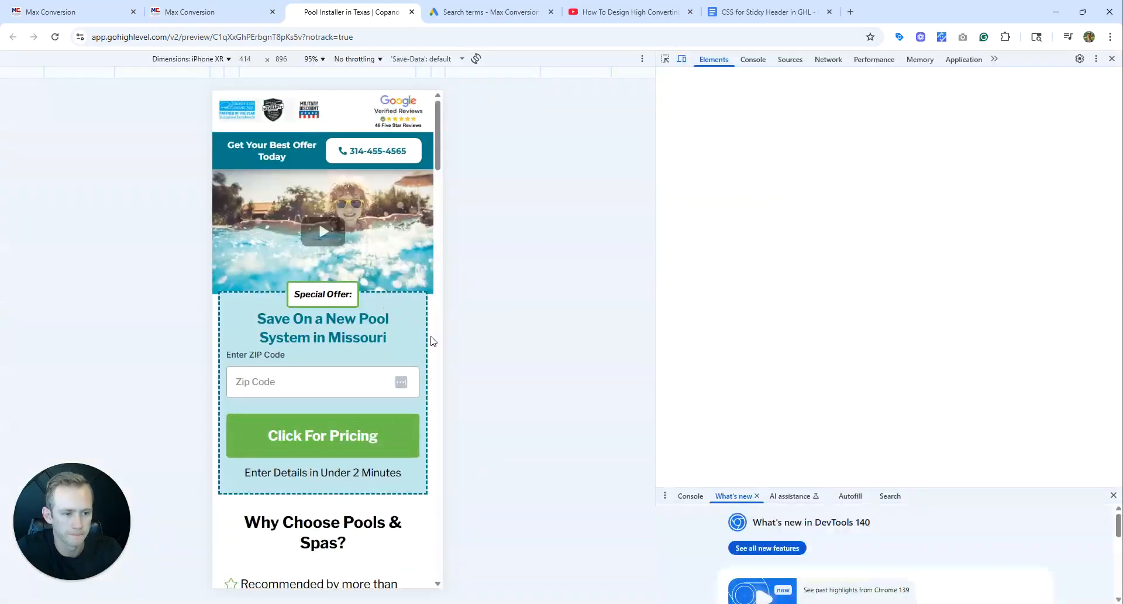
scroll(406, 163, down, 4)
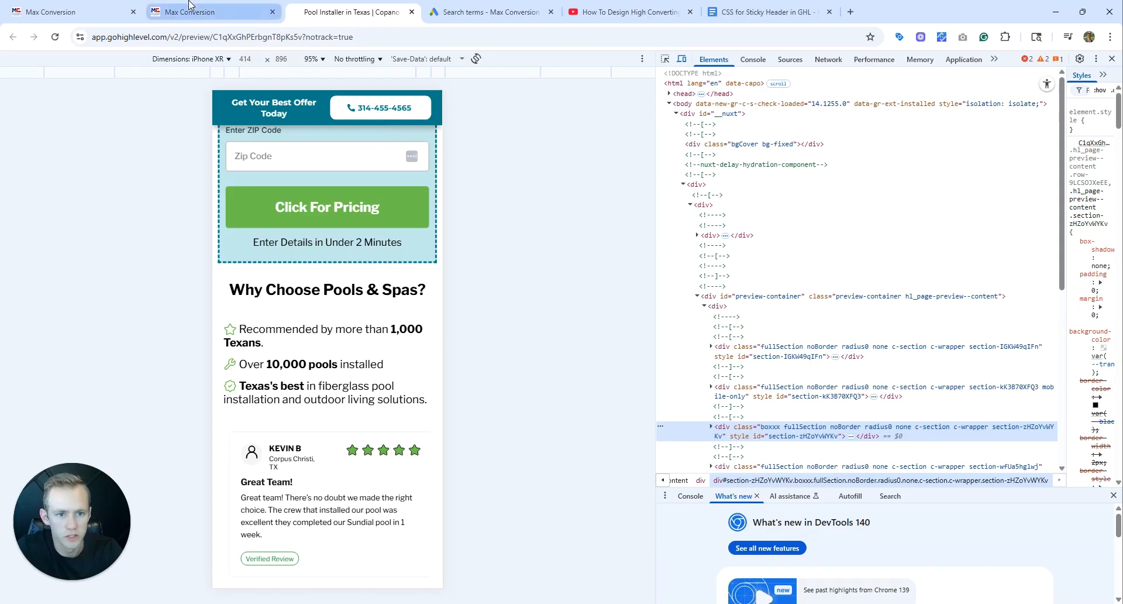
Switch to the phone number settings and check the configuration of the Google Ads Number pool without changing it.
click(141, 5)
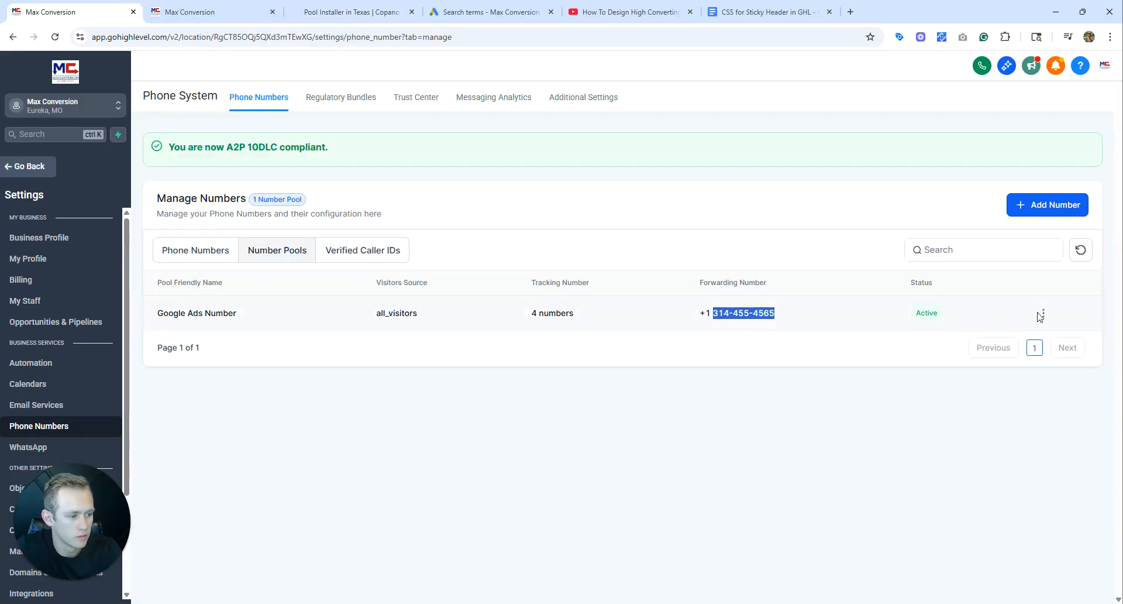
click(1043, 313)
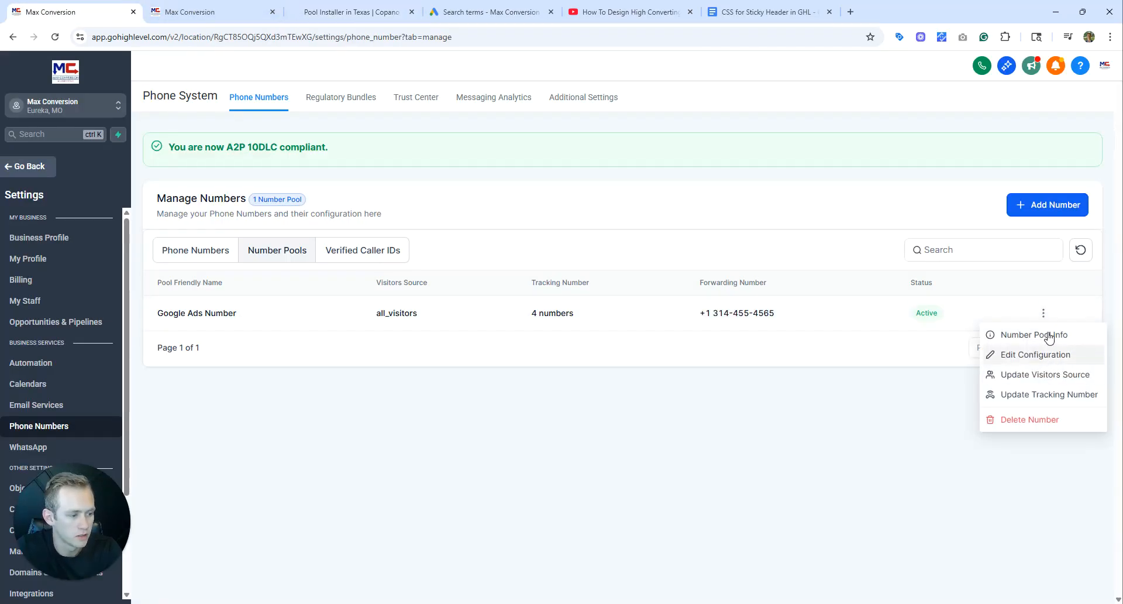
click(1041, 354)
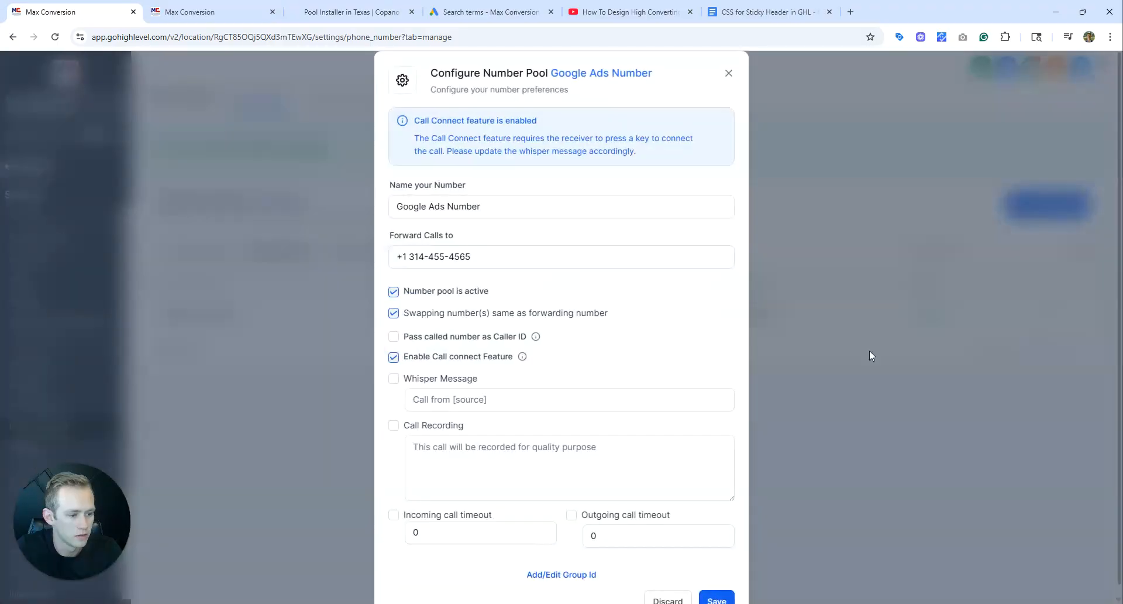
click(729, 73)
Copy the normal JavaScript snippet from the Google Ads Number pool's information and close it.
click(1044, 315)
click(1020, 332)
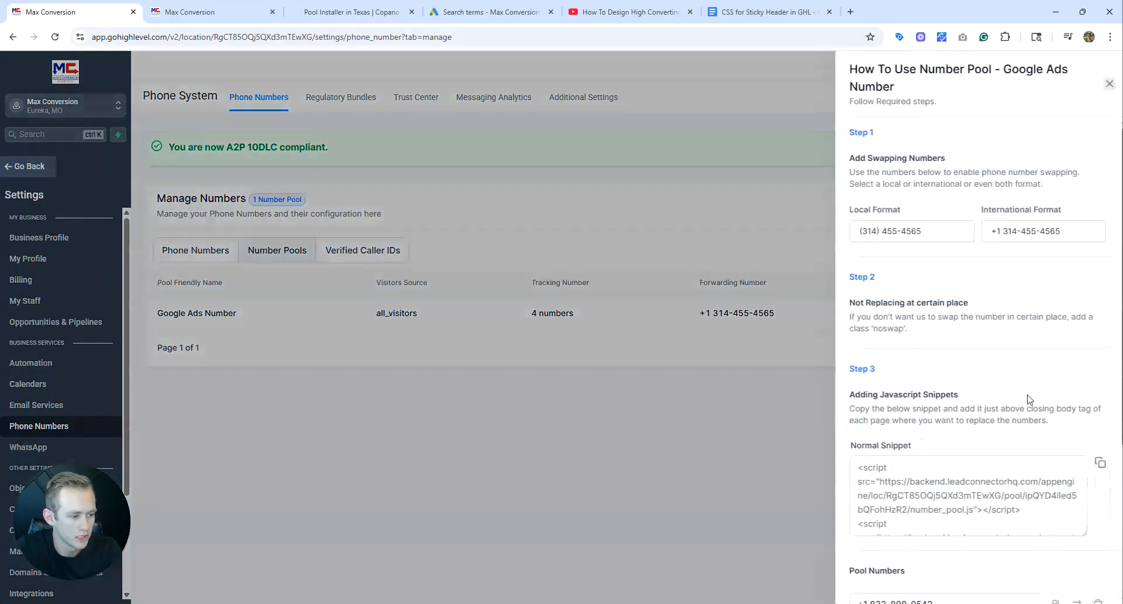
scroll(1030, 398, down, 2)
click(1029, 398)
click(1093, 345)
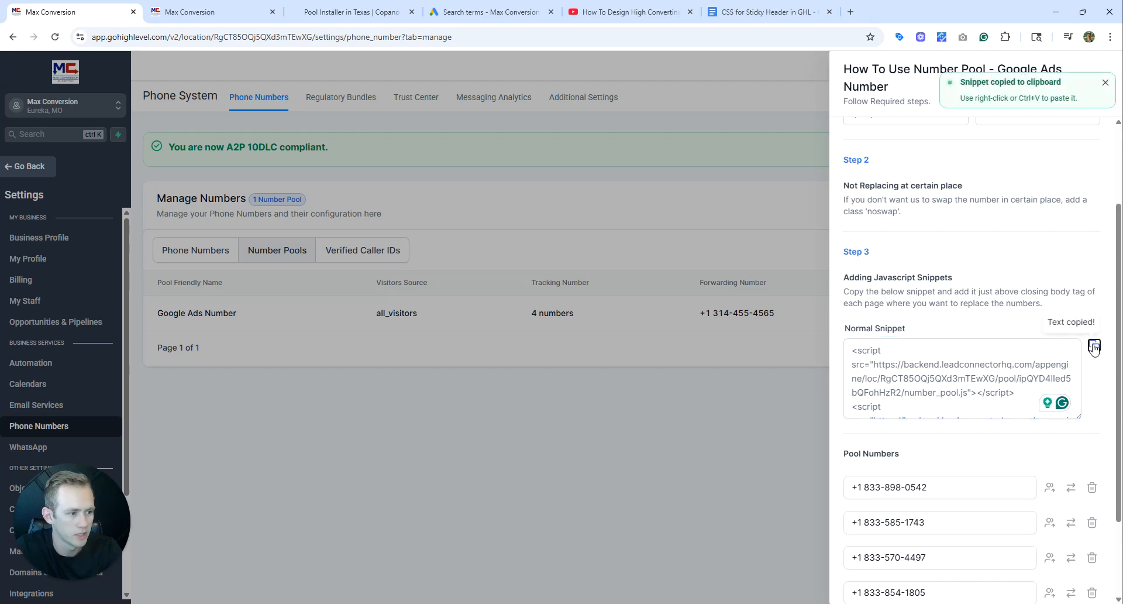
click(628, 262)
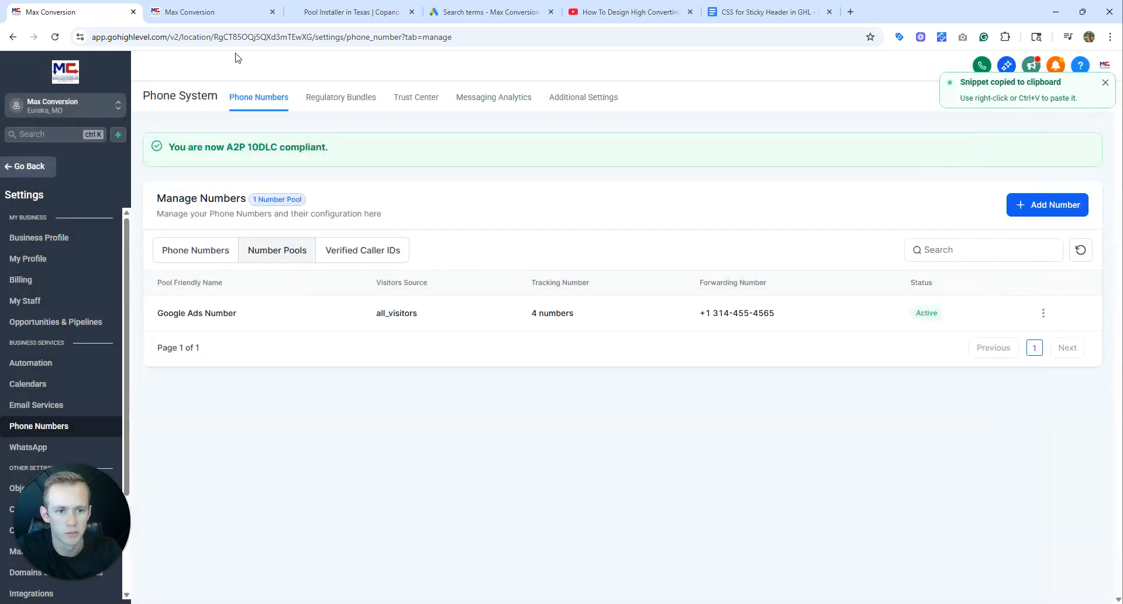
Leave the page builder and open the settings of the Pool Builder Landing Page funnel.
click(211, 17)
click(21, 68)
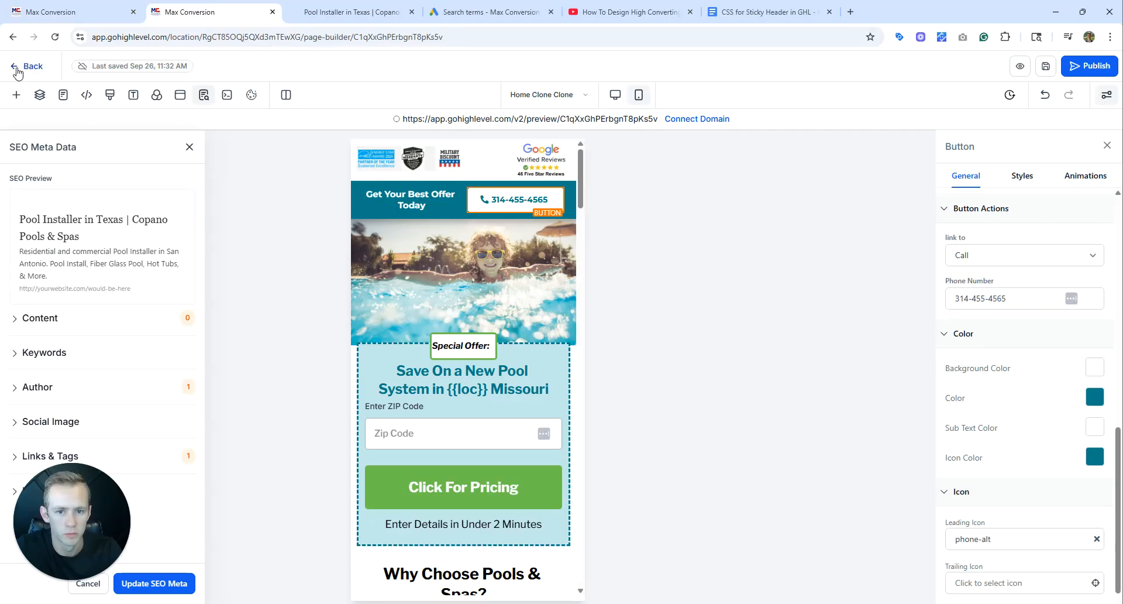
click(356, 10)
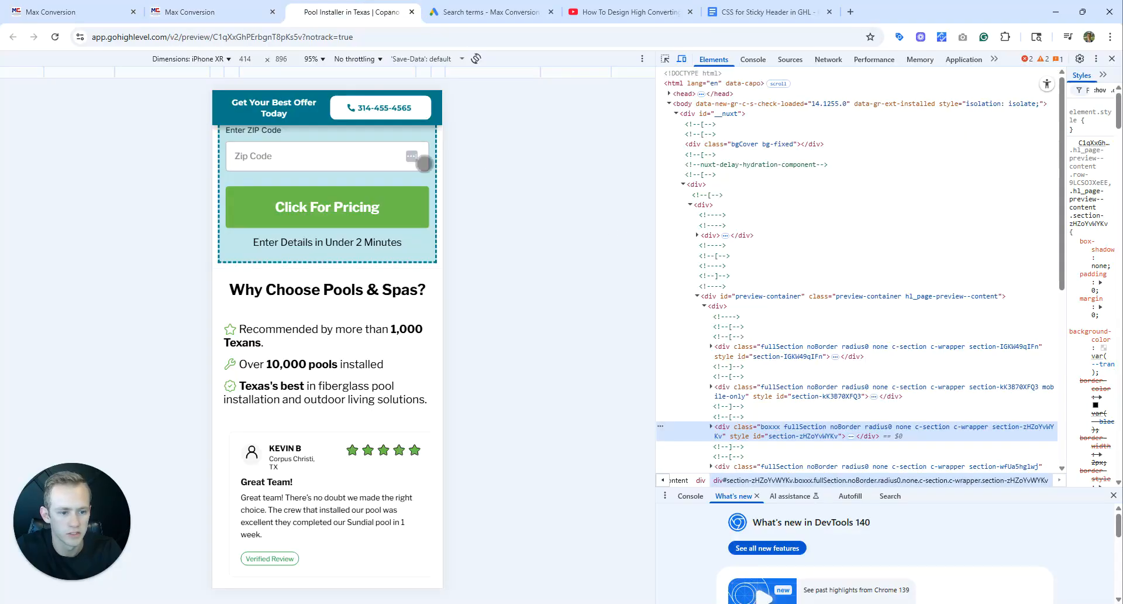
click(274, 7)
click(476, 163)
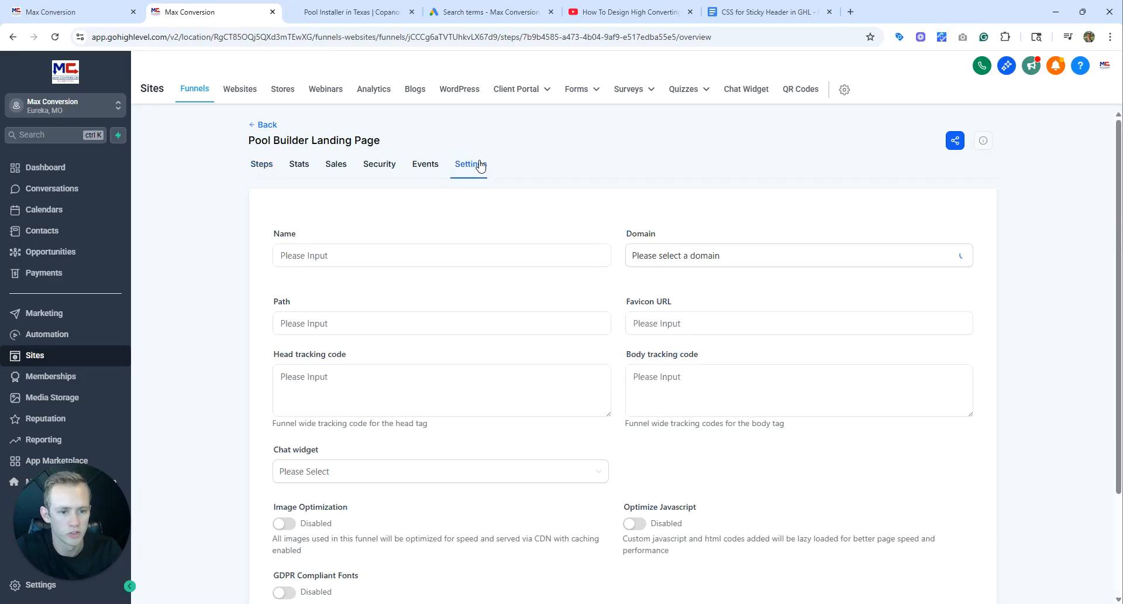
Paste the number pool snippet as the funnel's body tracking code and save the funnel settings.
key(ctrl+v)
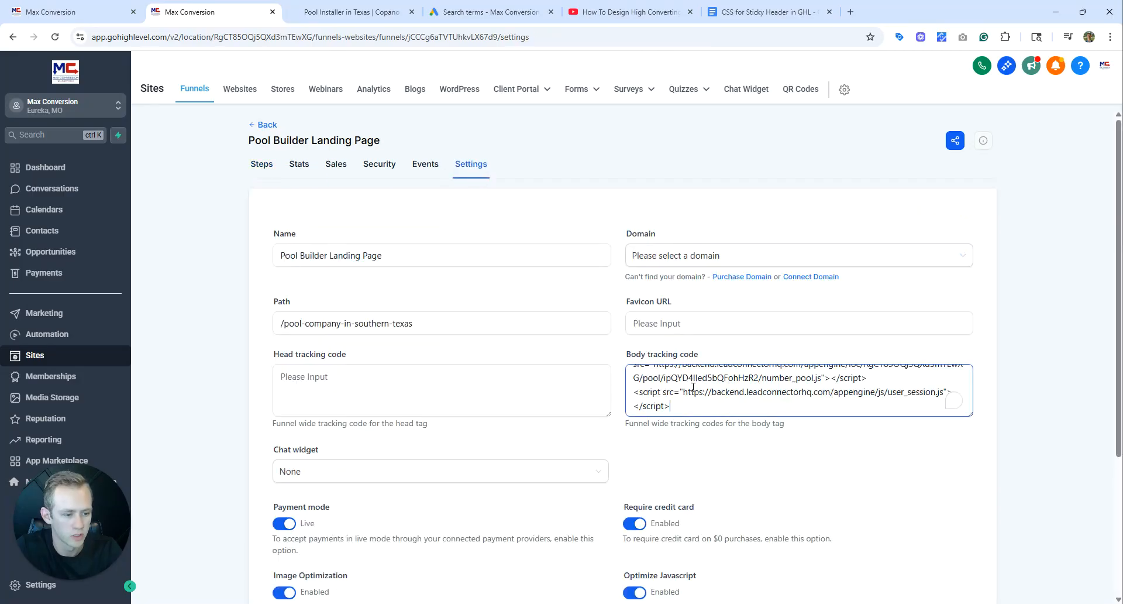
scroll(728, 398, up, 1)
scroll(728, 398, down, 1)
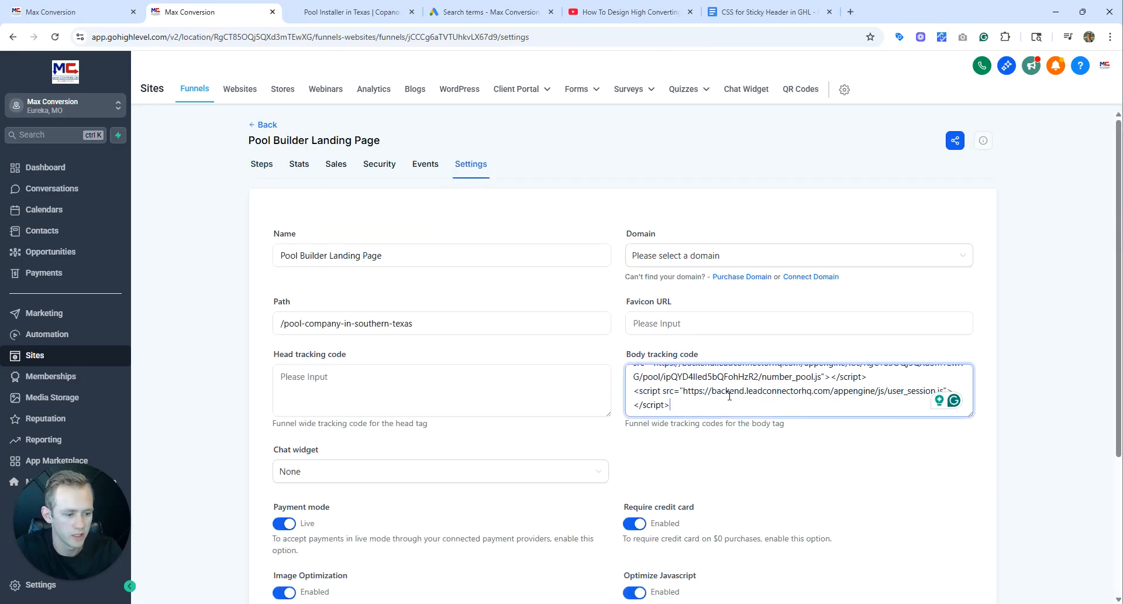
scroll(732, 400, up, 1)
scroll(951, 484, down, 3)
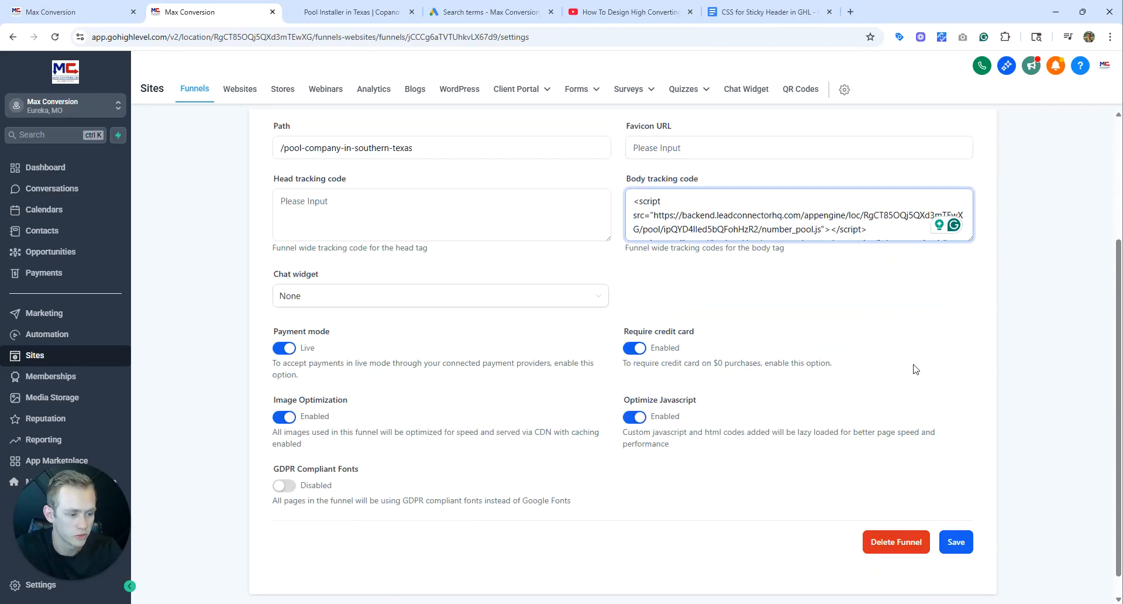
scroll(848, 228, down, 1)
click(957, 542)
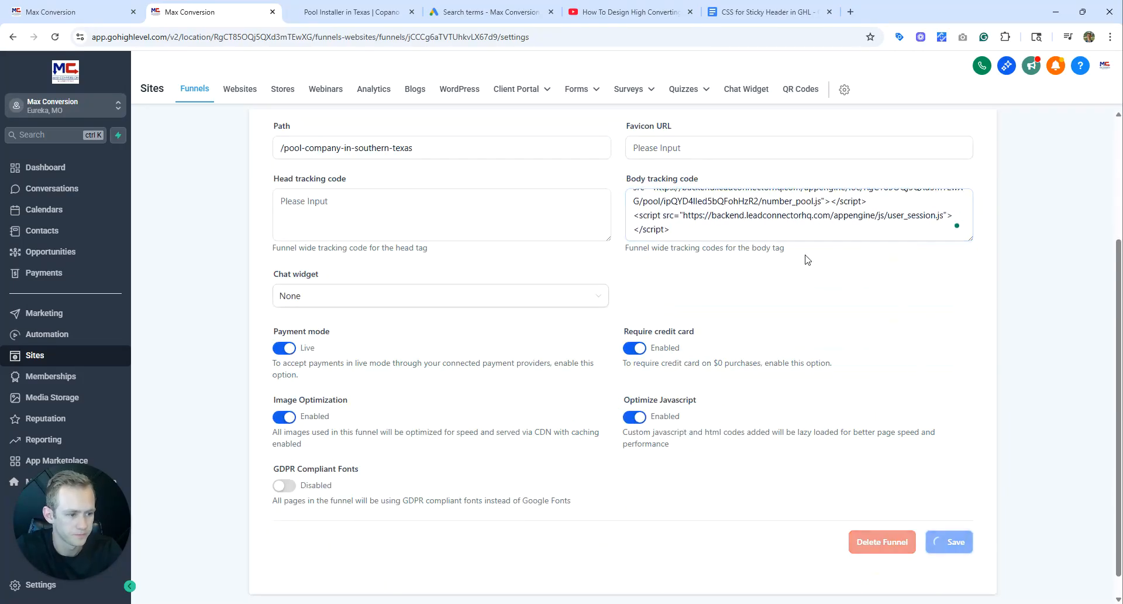
Reload the mobile landing page preview and check the number swapping in the sticky header while scrolling.
click(355, 13)
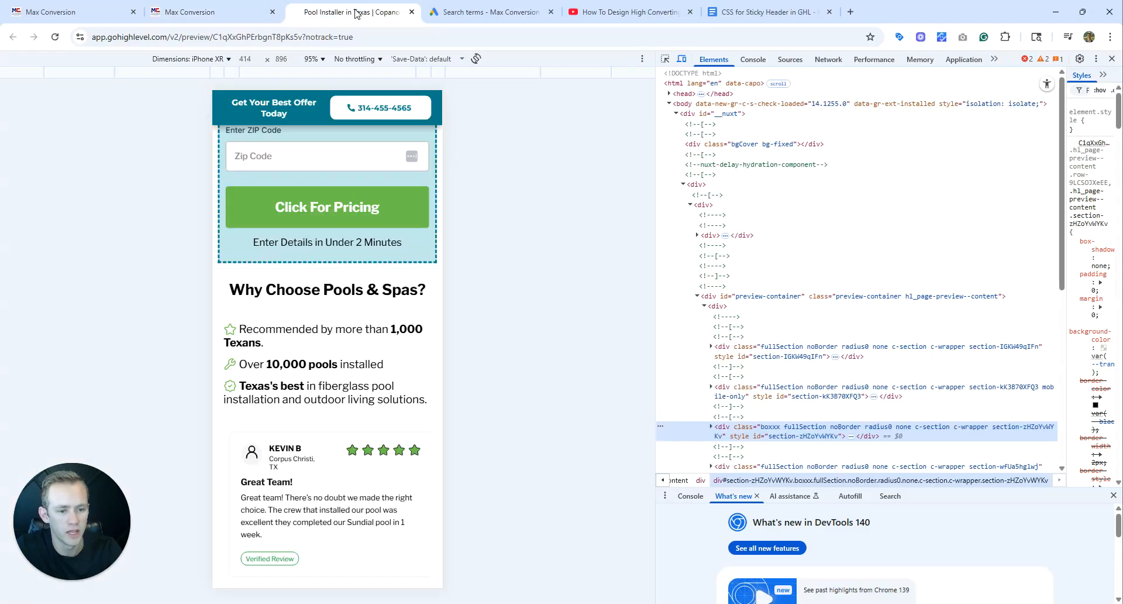
click(56, 37)
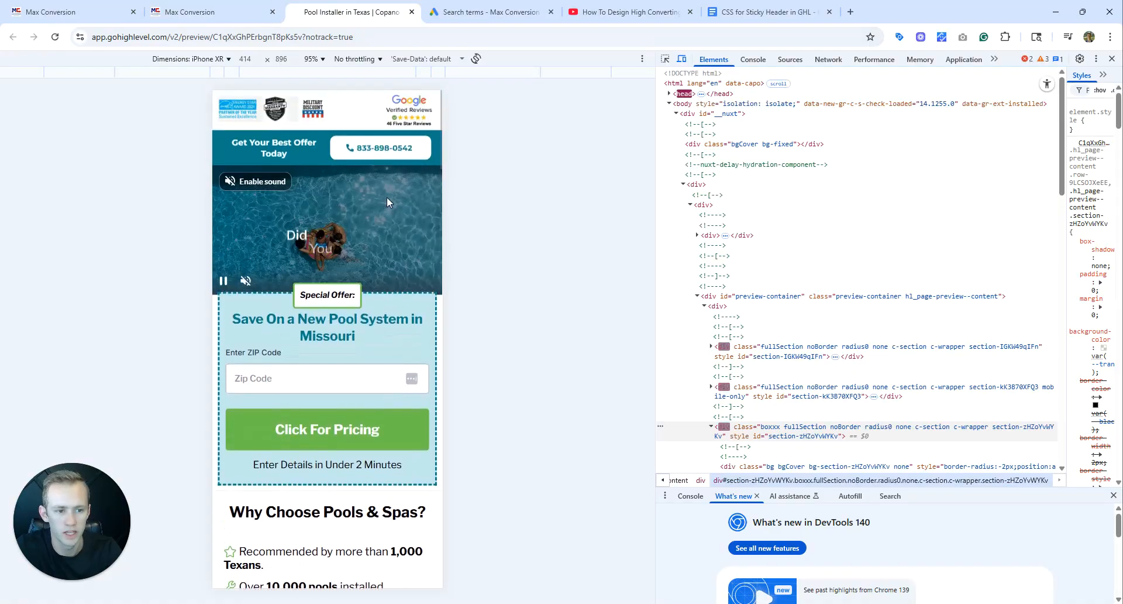
scroll(419, 207, down, 4)
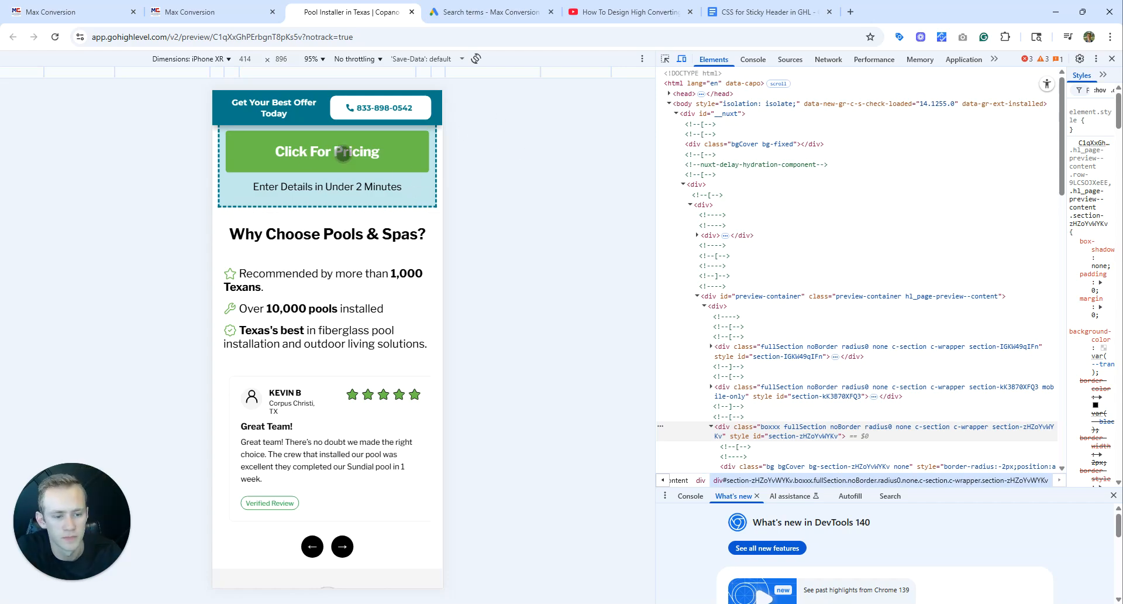
scroll(383, 174, down, 2)
scroll(380, 211, up, 4)
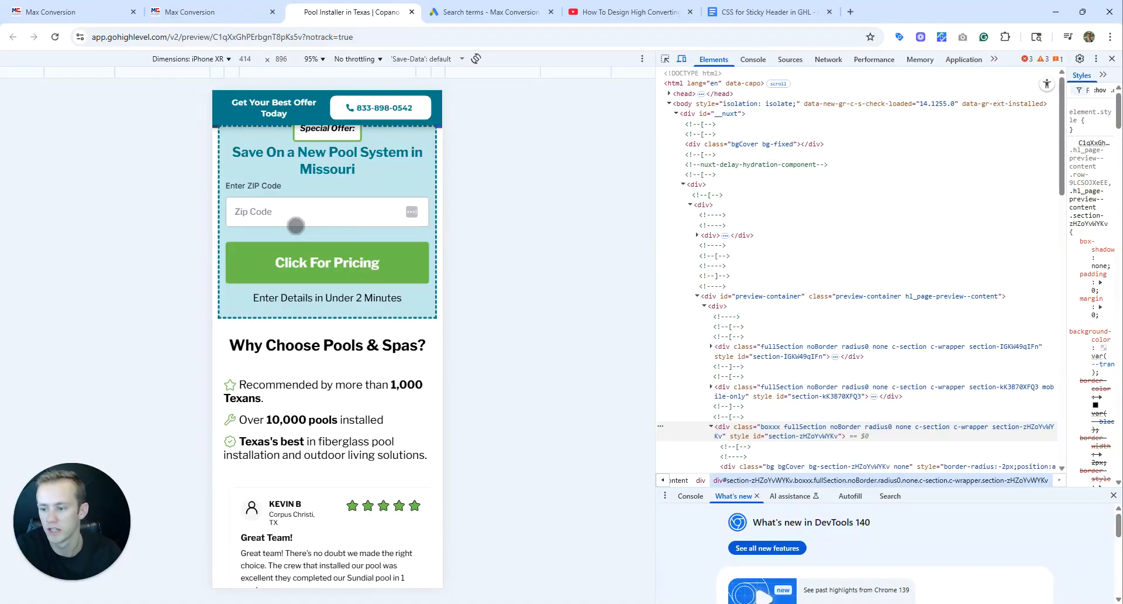
click(208, 11)
click(292, 10)
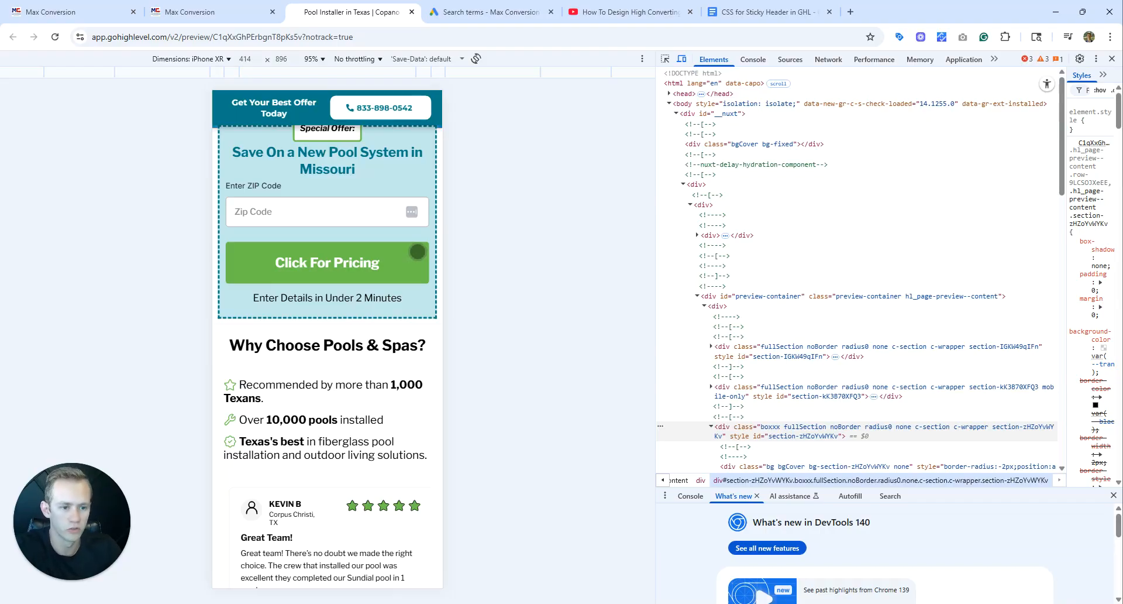
scroll(371, 132, up, 2)
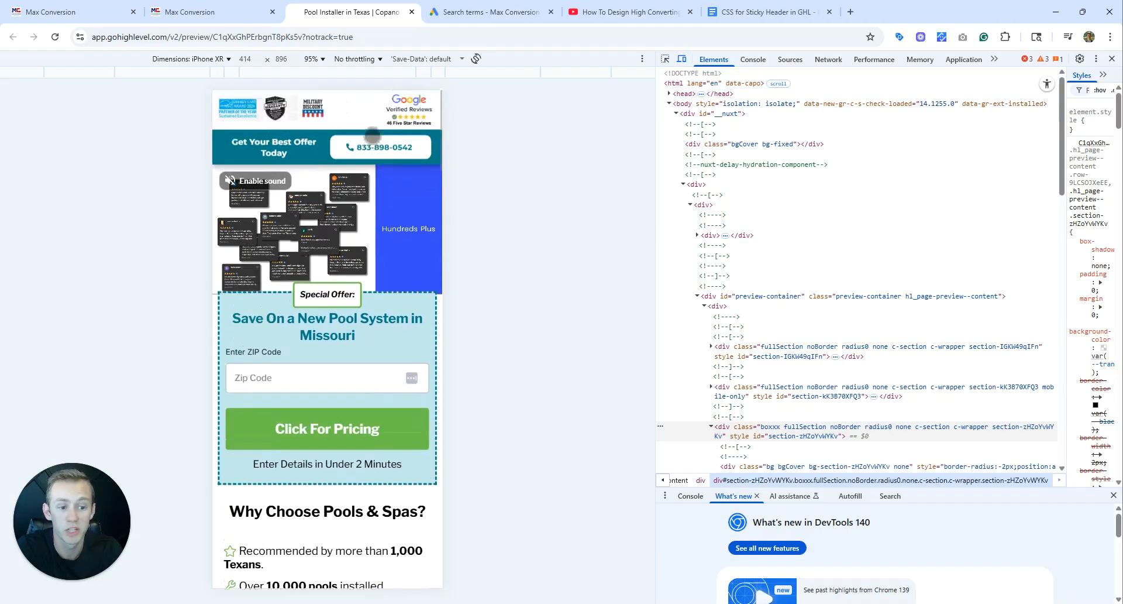
scroll(372, 149, down, 4)
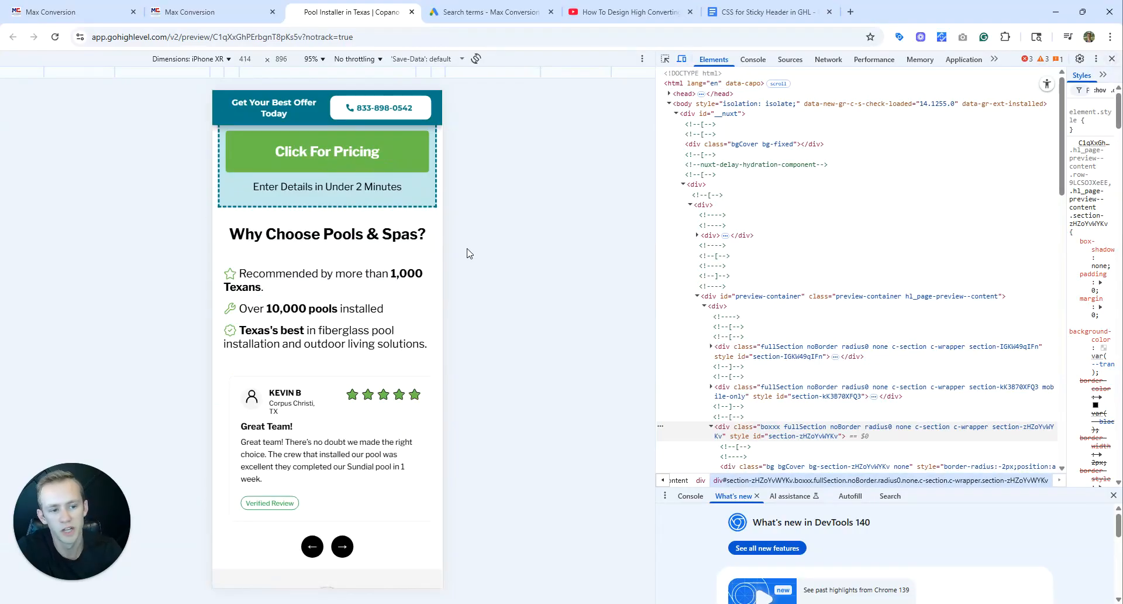
Reopen the Number Pool Info of the Google Ads Number pool and copy its first pool number without the country code.
click(76, 12)
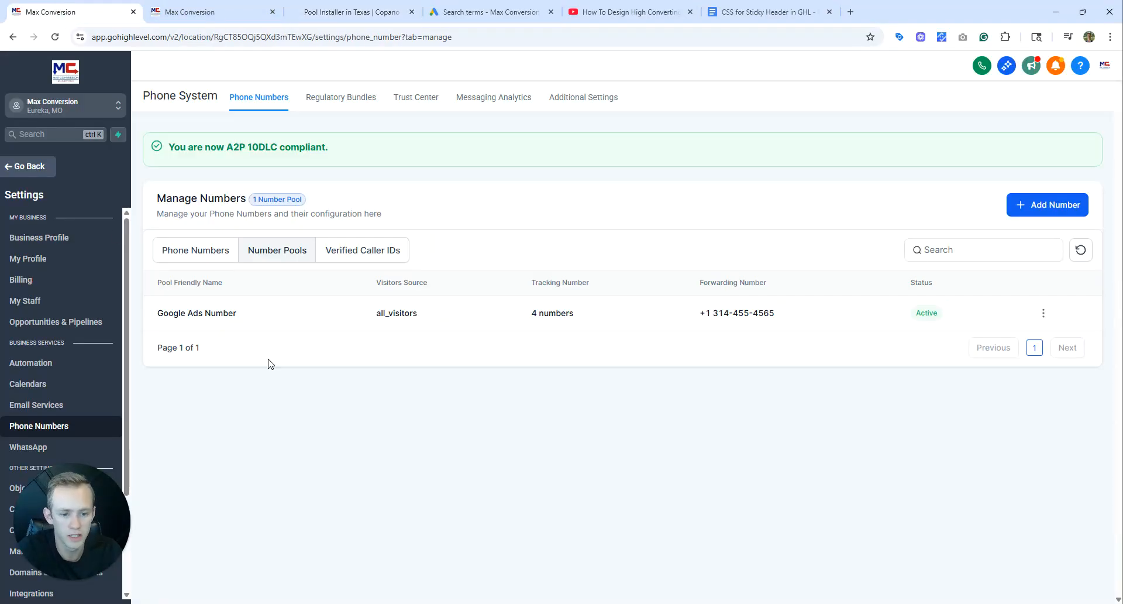
click(1043, 312)
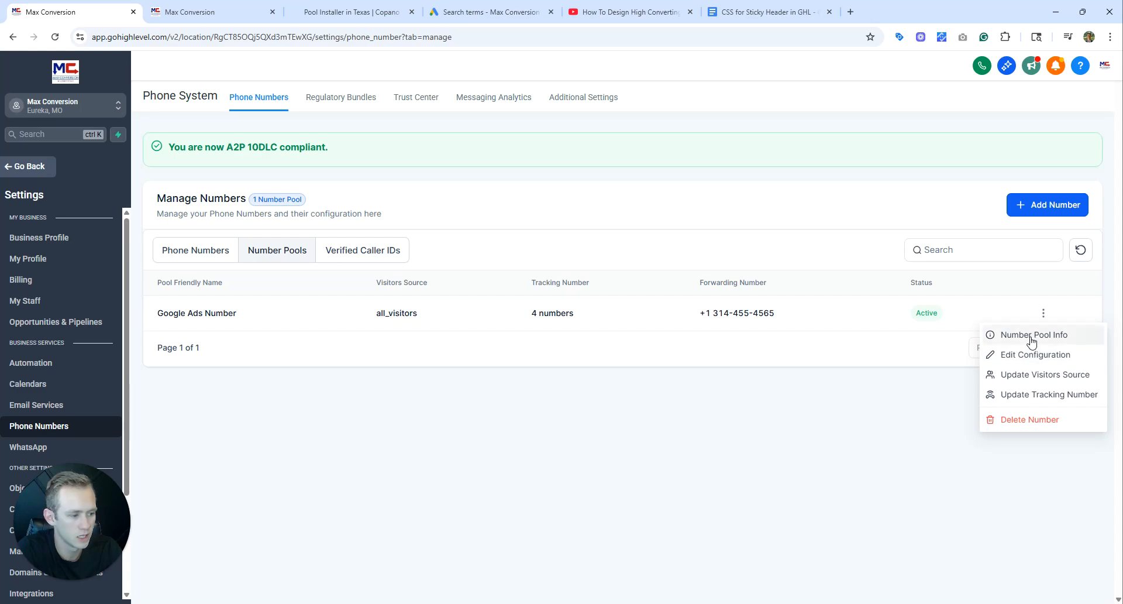
click(1030, 335)
scroll(960, 378, down, 4)
drag(930, 379, 865, 381)
key(ctrl+c)
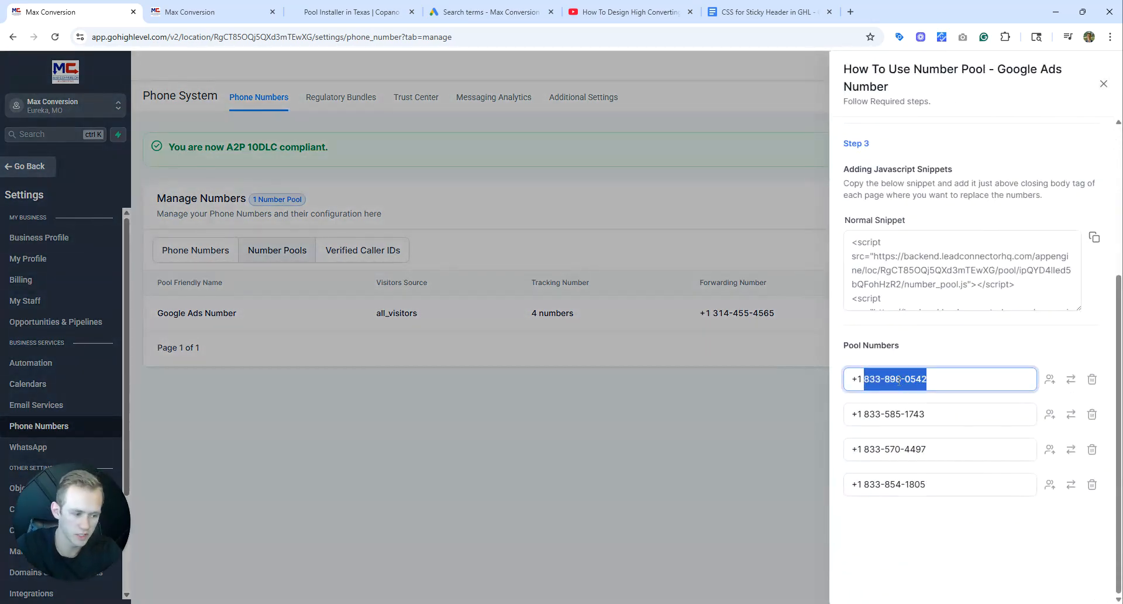
Switch to Google Ads and start a new call asset for the Max Conversion - Accountants campaign, entering the copied pool phone number.
click(489, 12)
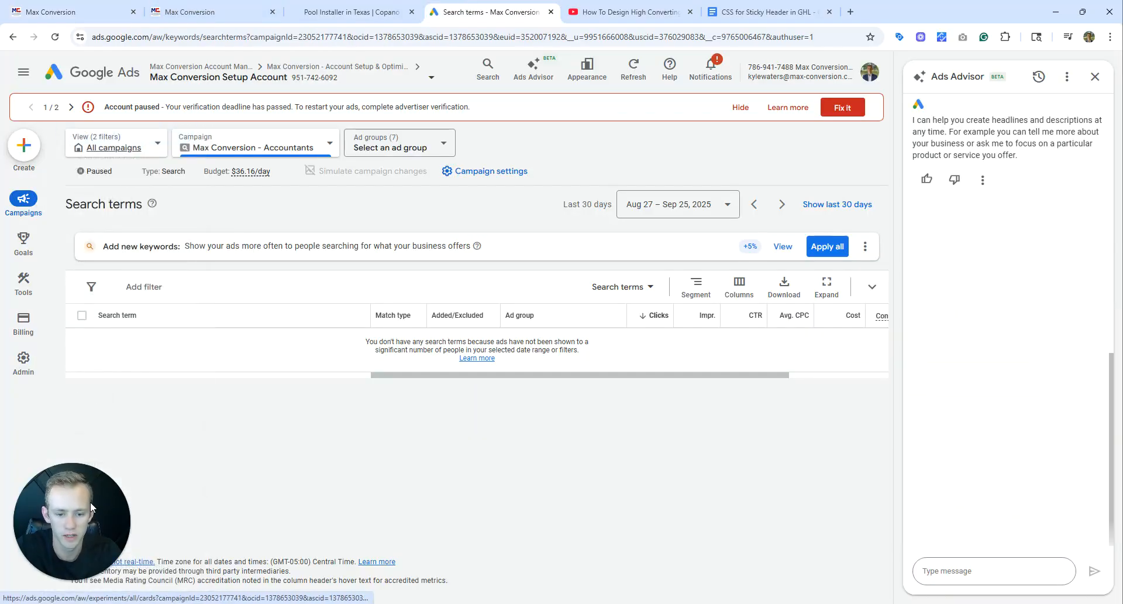
mouse_move(22, 200)
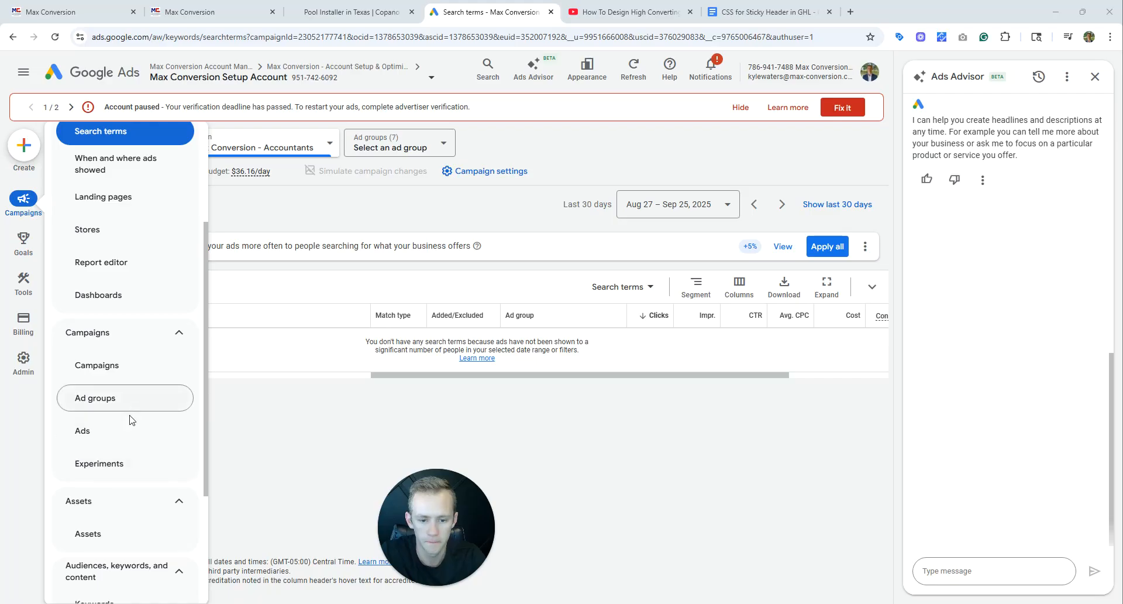
click(132, 540)
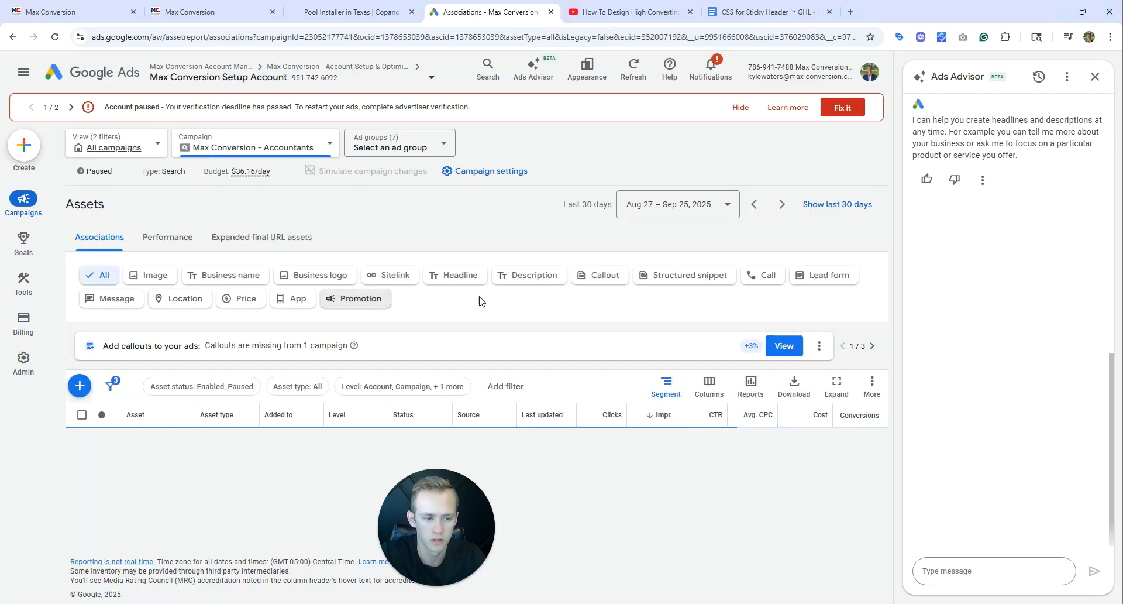
click(755, 276)
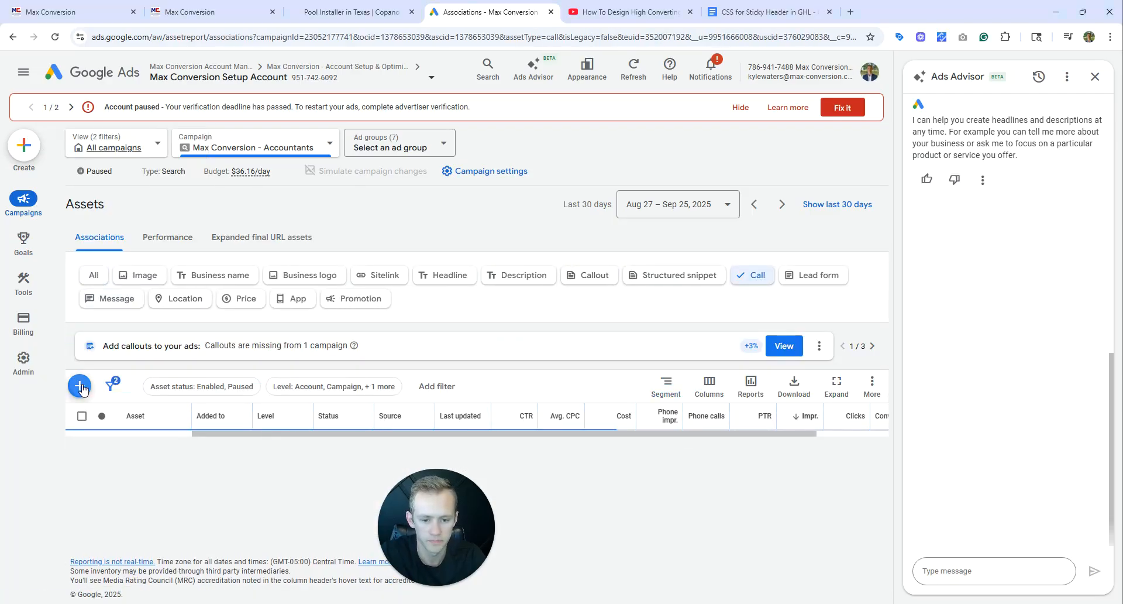
click(80, 386)
click(192, 266)
key(ctrl+v)
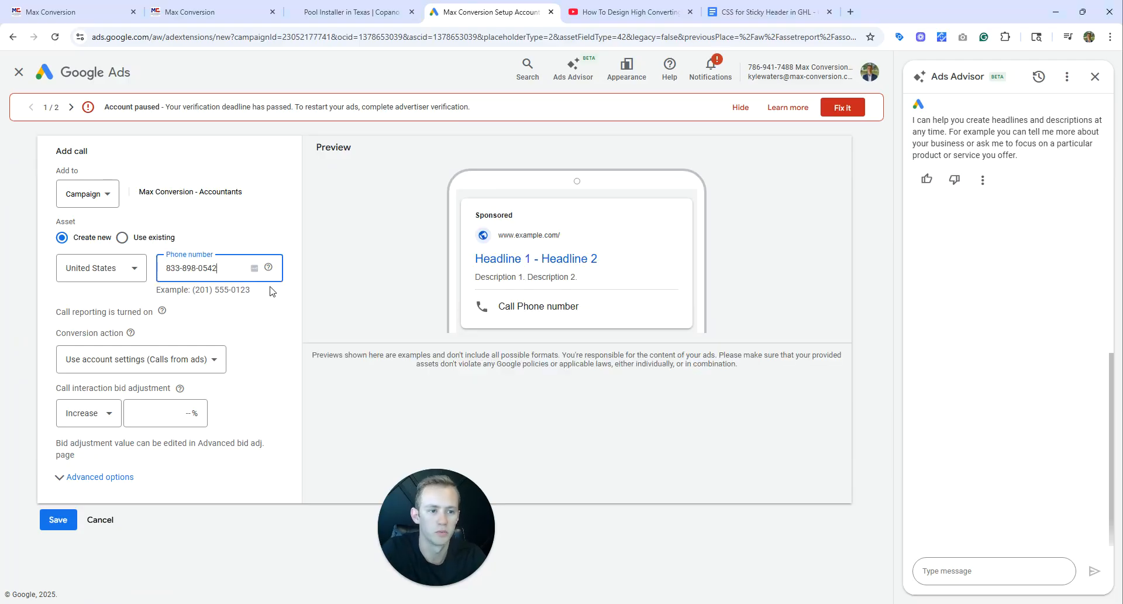
click(76, 12)
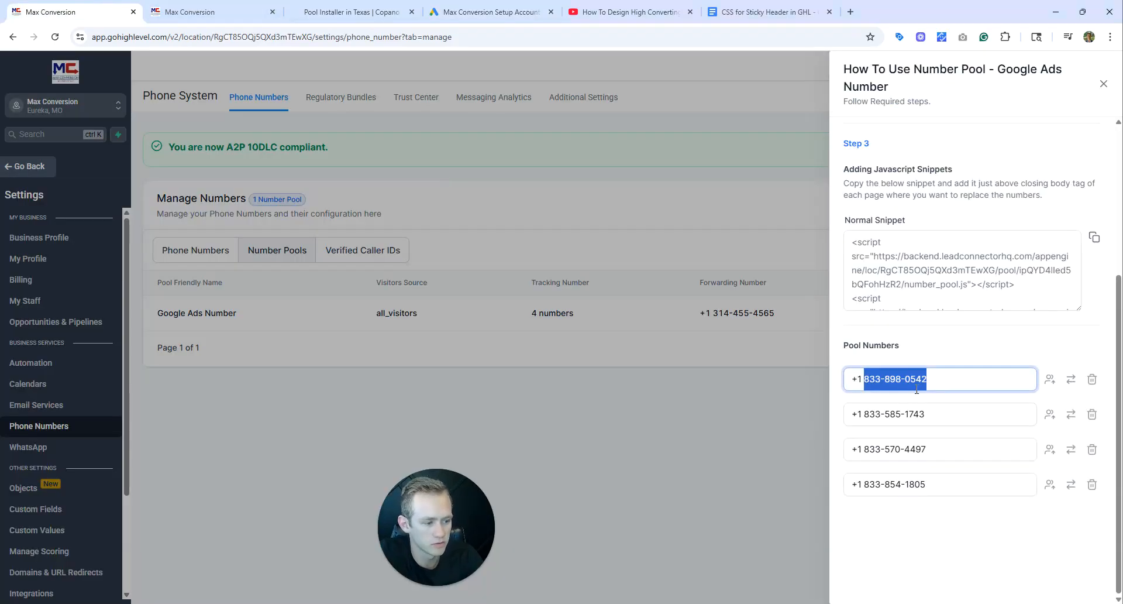
click(439, 6)
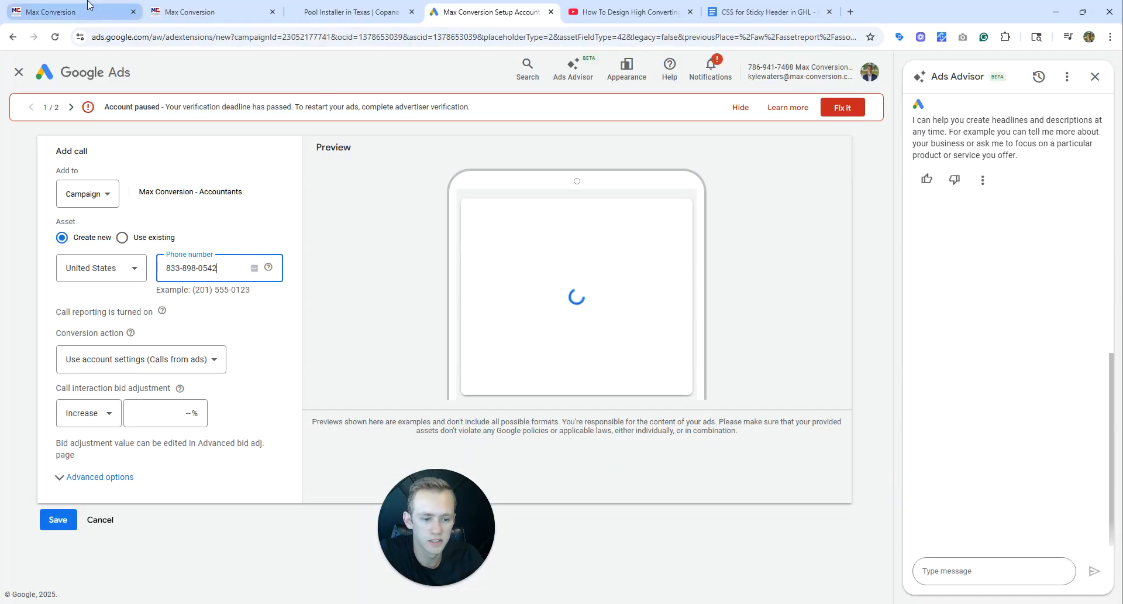
Replace the call asset's phone number with the pool's international-format swapping number, leaving out the country code.
drag(218, 268, 165, 268)
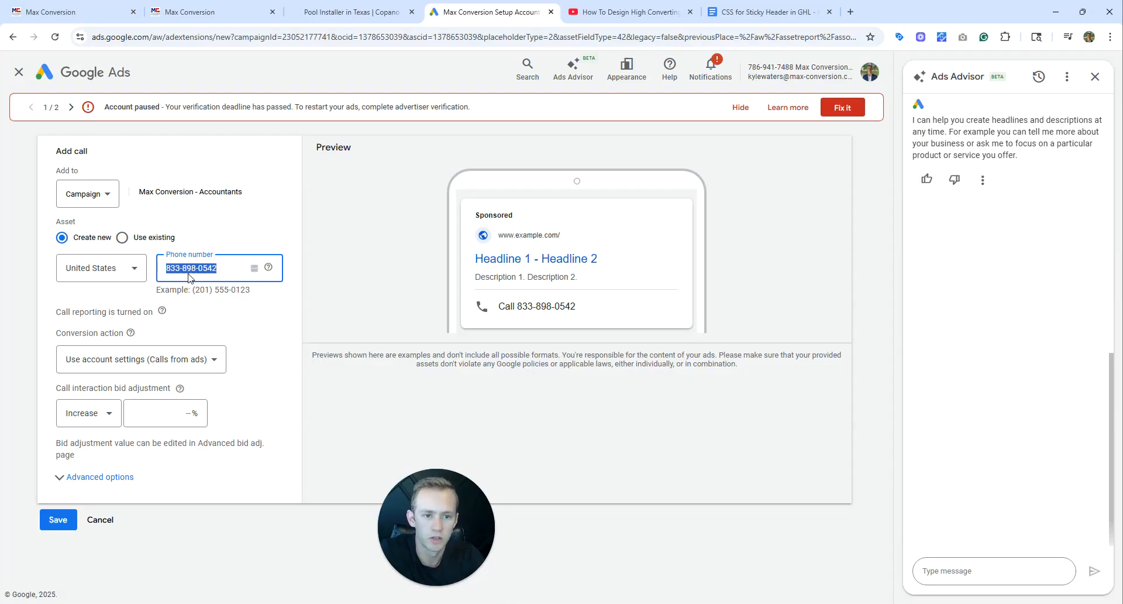
click(284, 9)
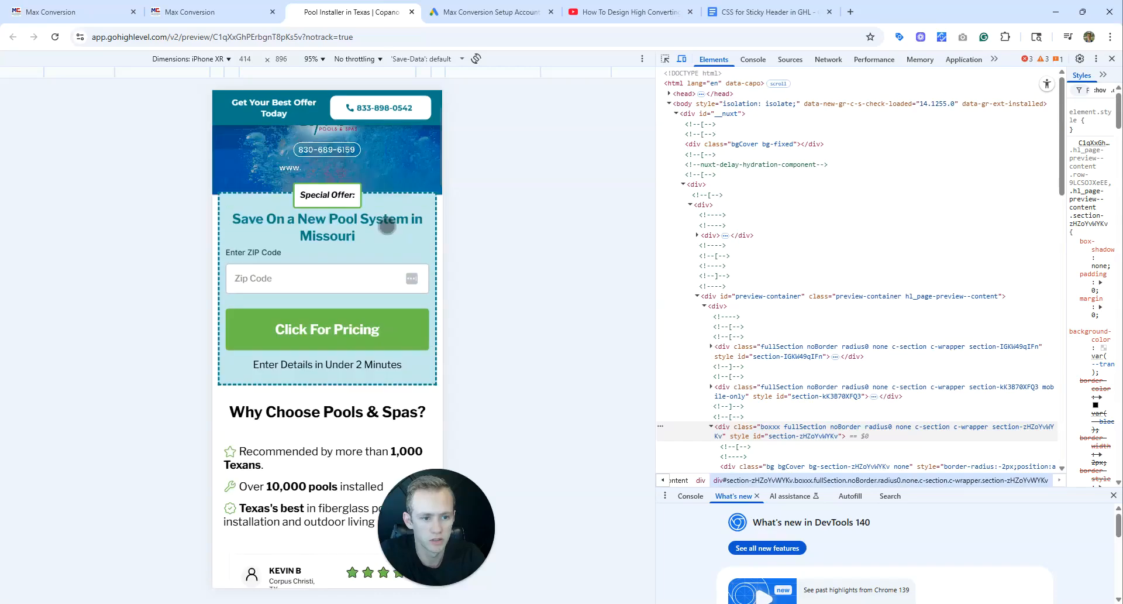
click(275, 7)
click(76, 12)
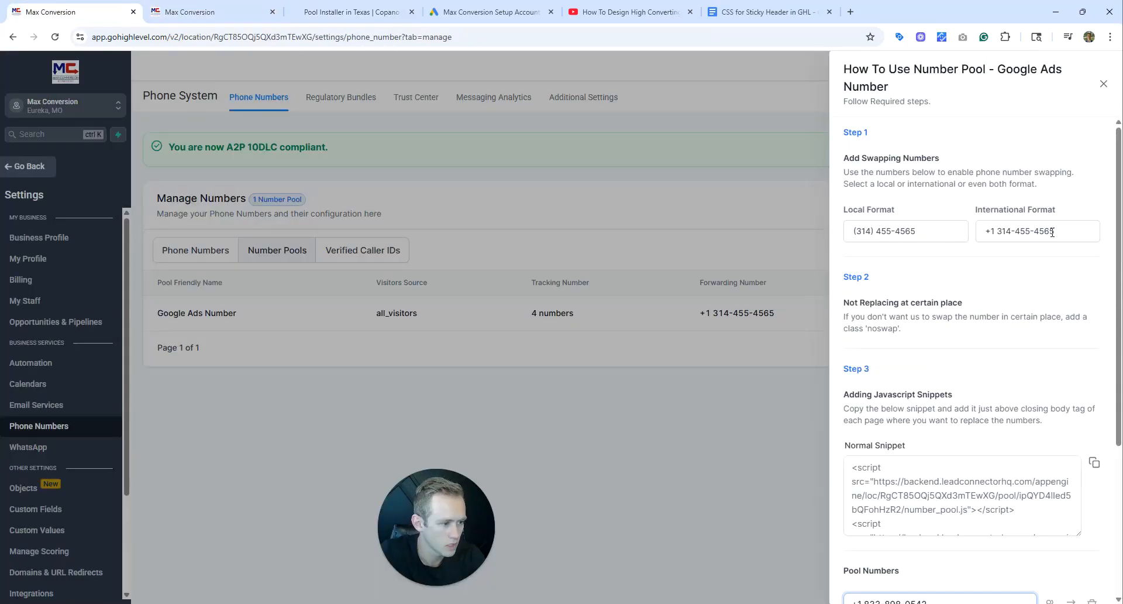
drag(1002, 234, 997, 236)
key(ctrl+c)
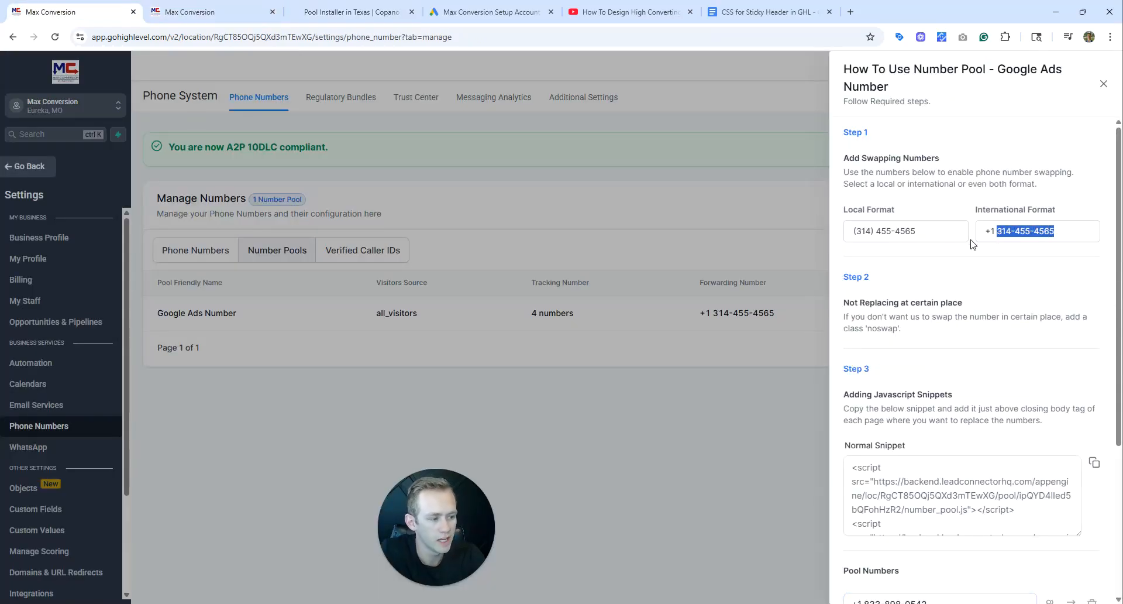
click(505, 2)
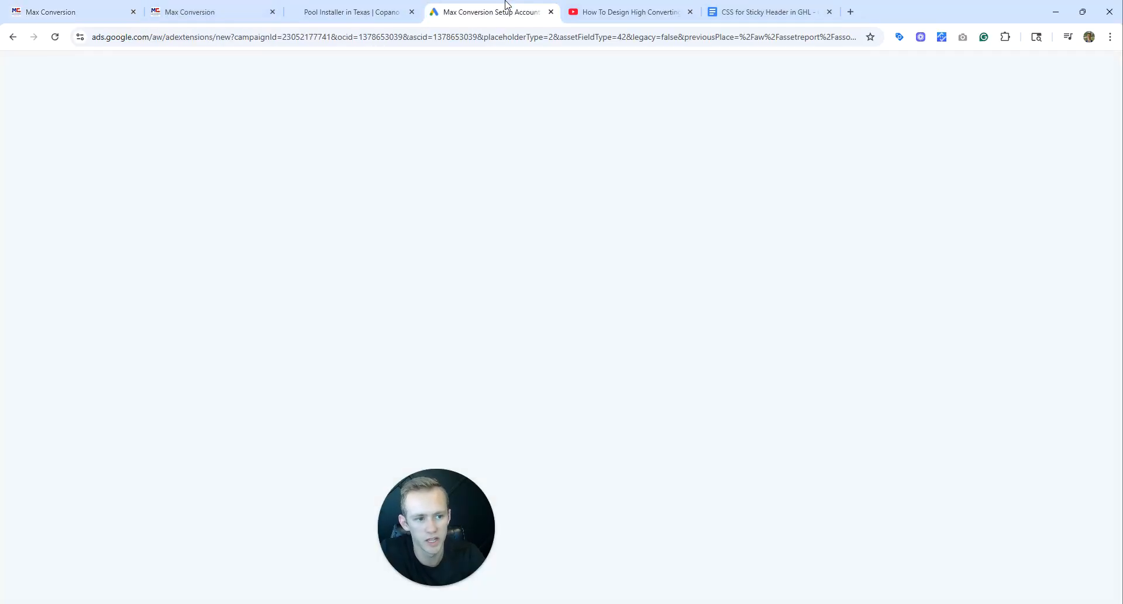
key(ctrl+v)
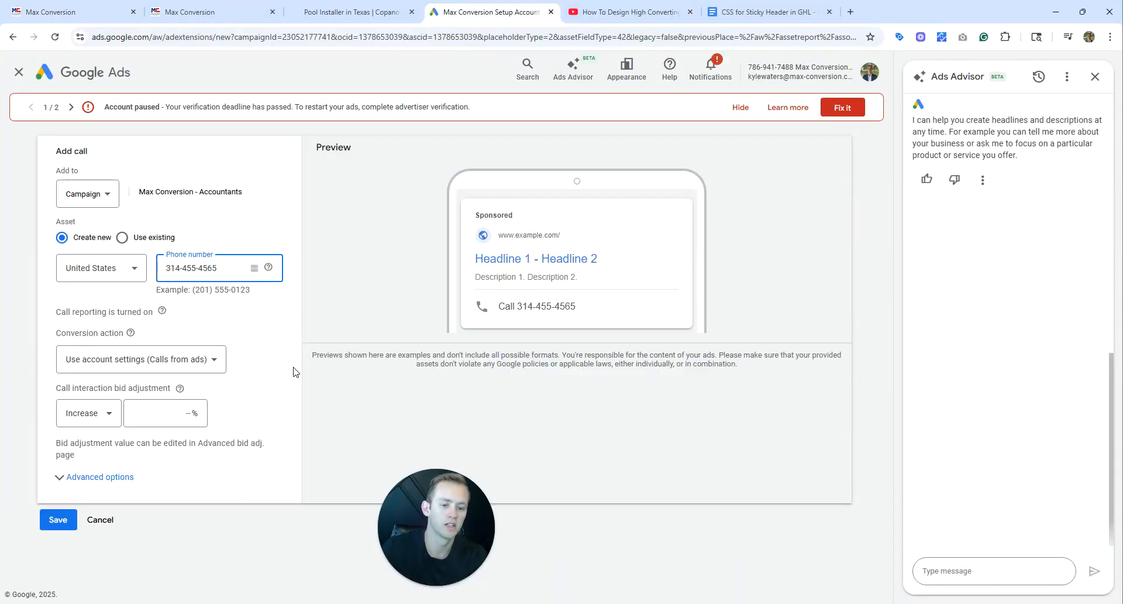
Close the developer tools on the landing page preview and open its page source.
click(306, 5)
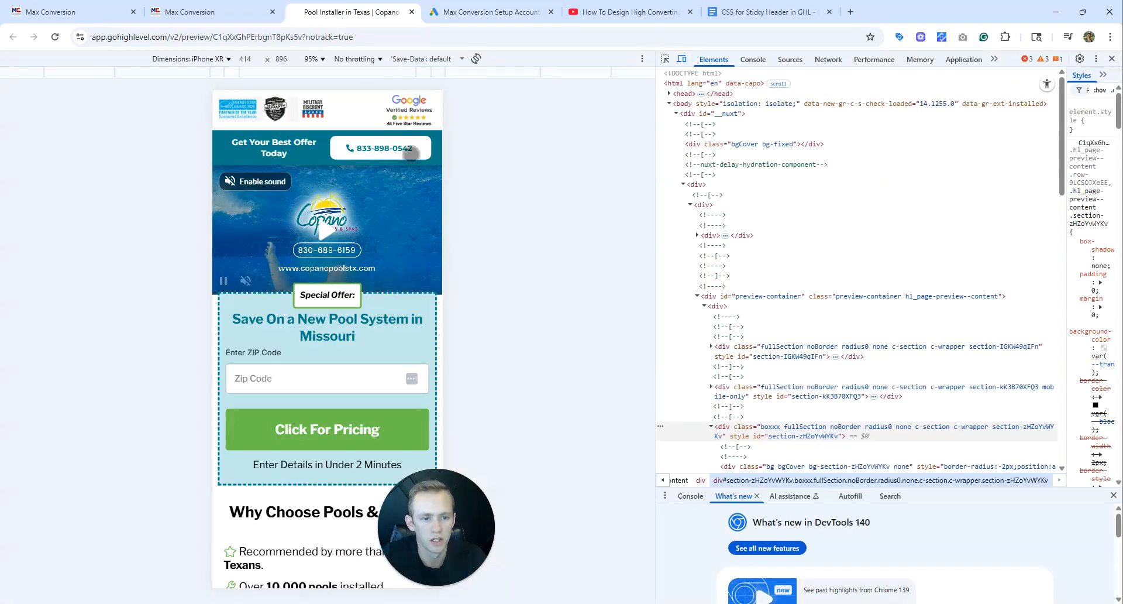
click(1096, 59)
click(1111, 60)
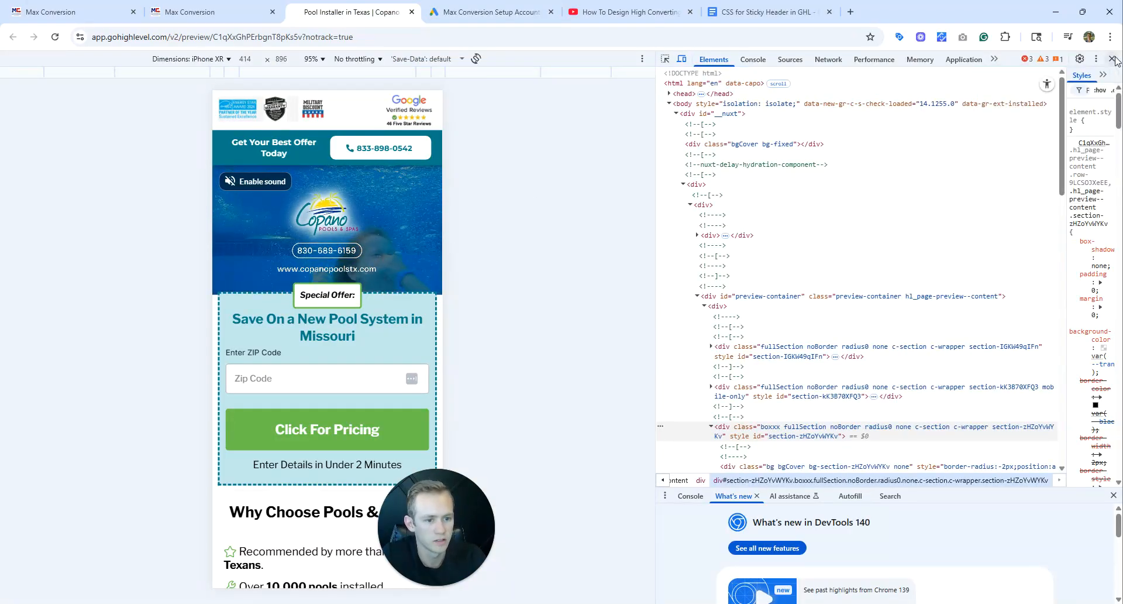
click(1111, 59)
scroll(722, 305, down, 4)
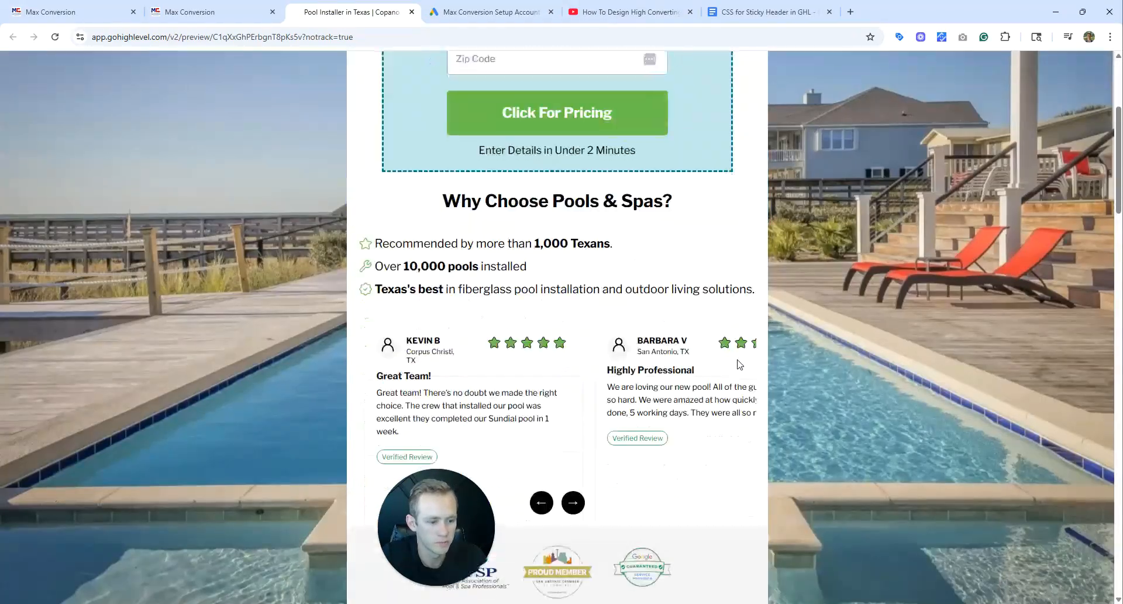
right_click(738, 361)
click(732, 576)
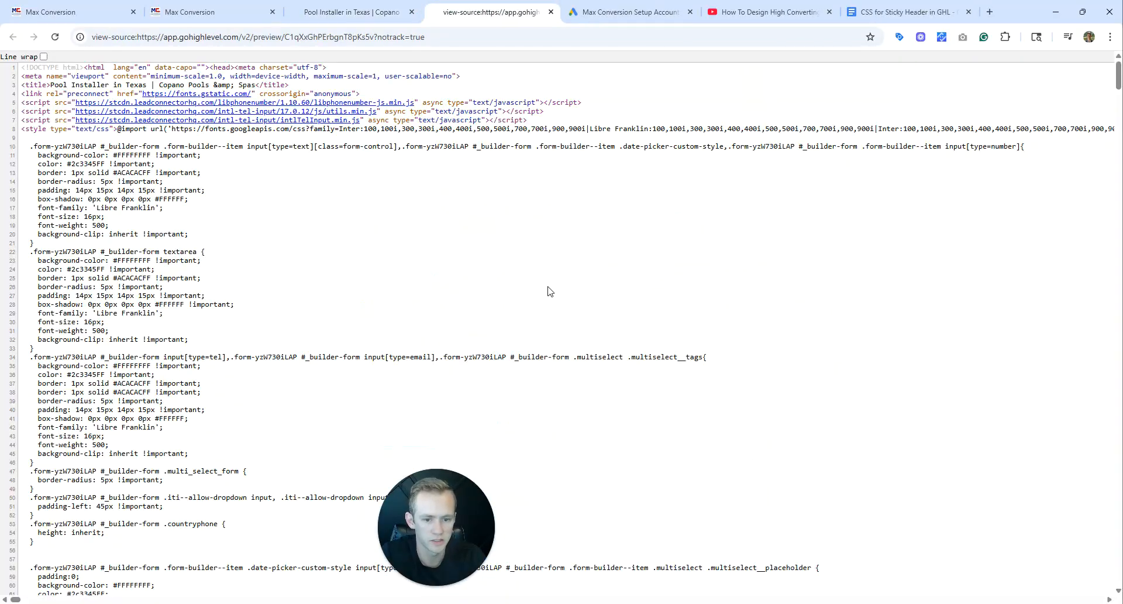
Search the page source for 833 and go through all the matches.
key(ctrl+f)
text(833)
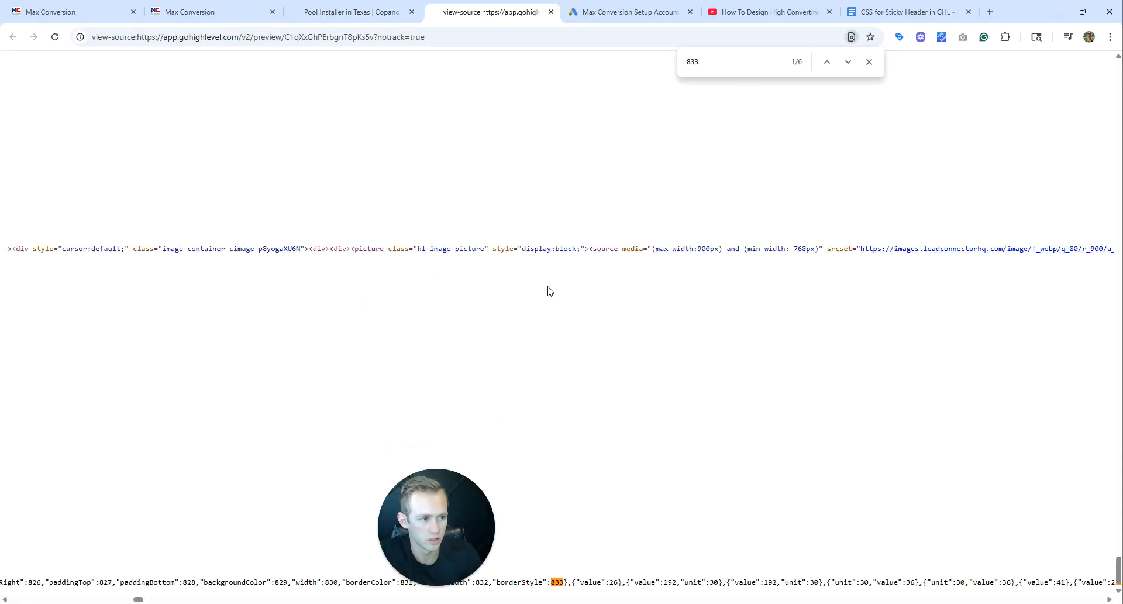
key(Return)
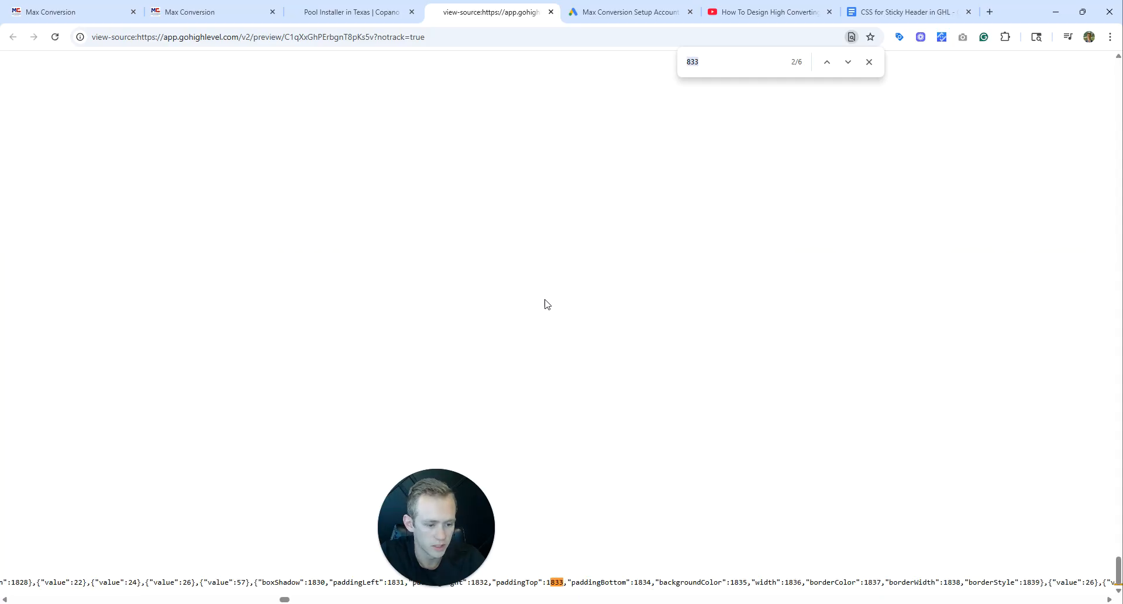
key(Return)
key(Return)
key(Return)
key(Return)
key(Return)
key(Return)
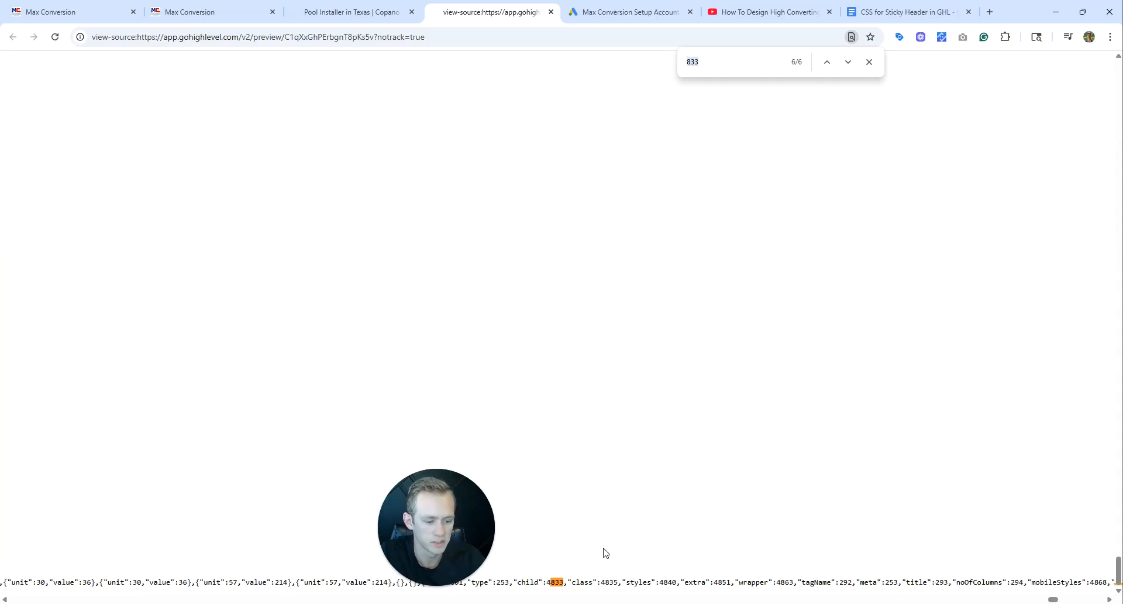
click(573, 584)
drag(584, 583, 623, 583)
click(625, 581)
key(ctrl+f)
key(Return)
key(Return)
key(Return)
key(Return)
key(Return)
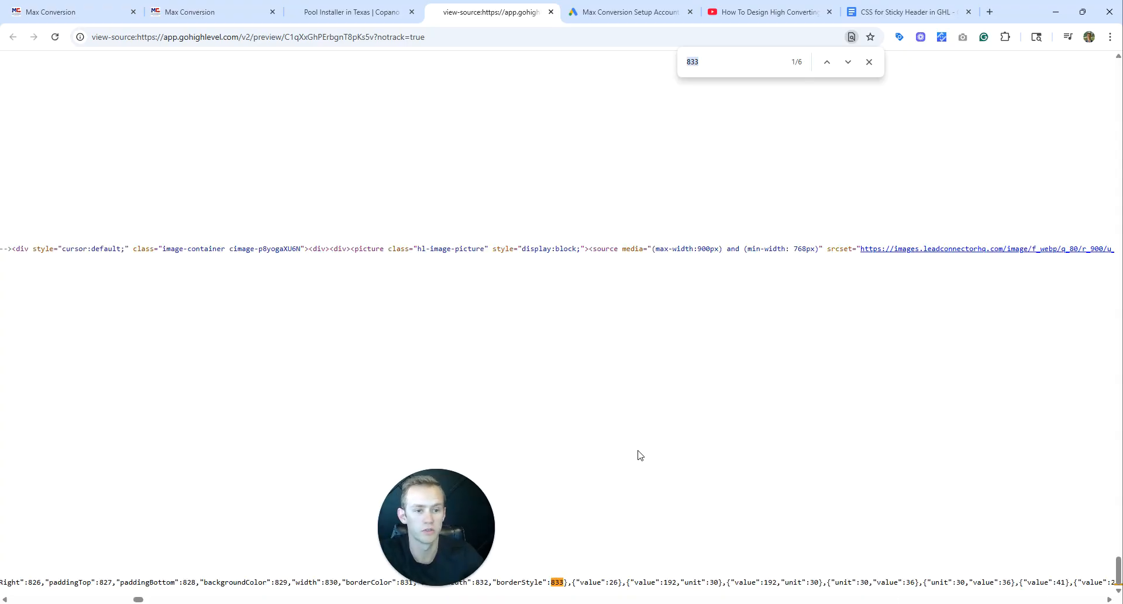
Inspect the landing page preview with the developer tools and recheck the 833 matches in the page source.
click(354, 11)
right_click(640, 242)
click(681, 568)
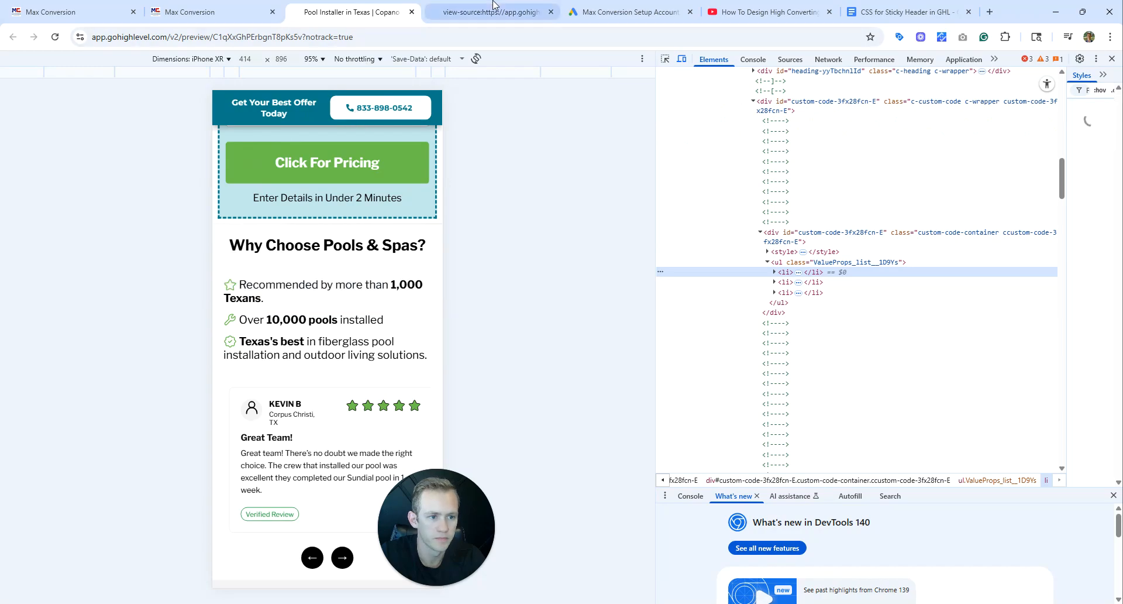
click(491, 12)
key(Return)
key(Return)
key(Return)
key(Return)
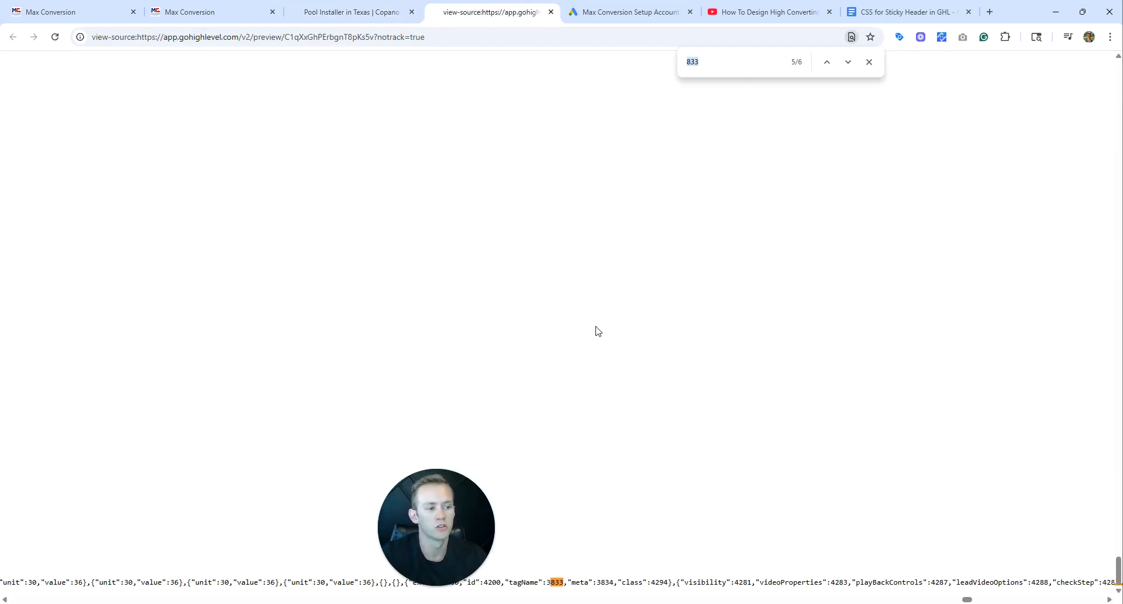
middle_click(592, 431)
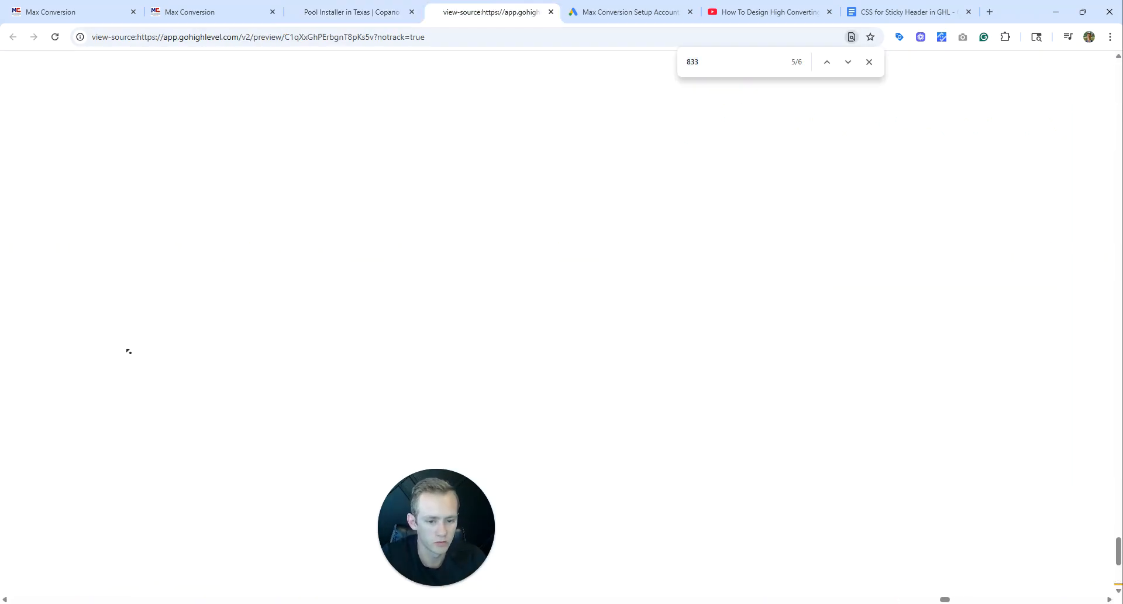
Search the page source for the first six digits of the swapping number and examine the match in the code.
click(643, 12)
click(491, 11)
click(356, 12)
click(444, 11)
text(314-455)
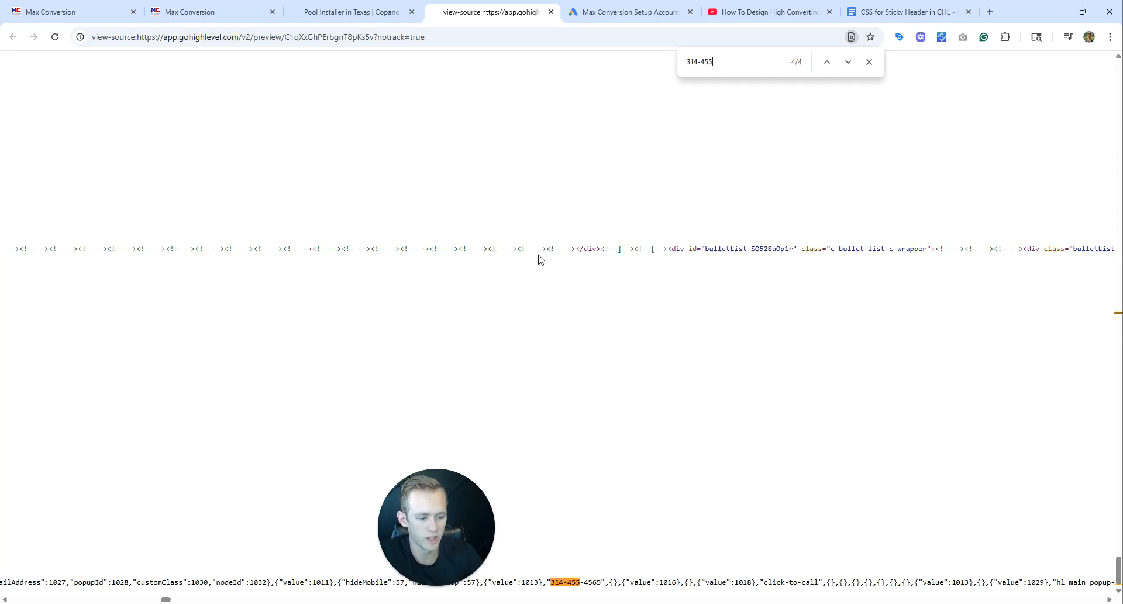
drag(543, 578, 611, 581)
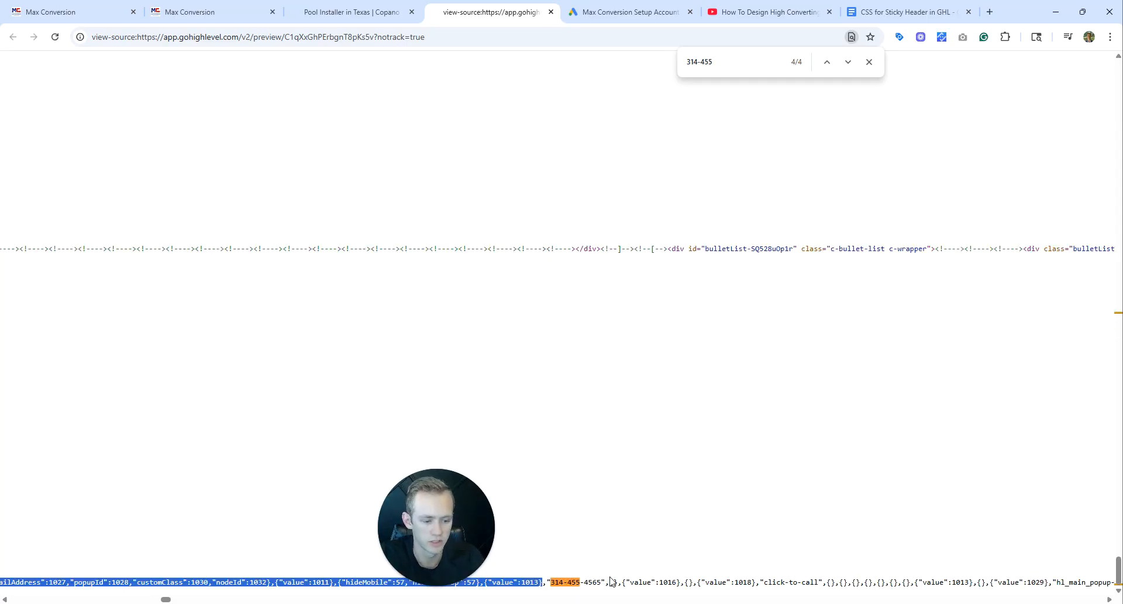
Compare the preview's sticky header number with the phone number in the Google Ads call asset.
click(350, 9)
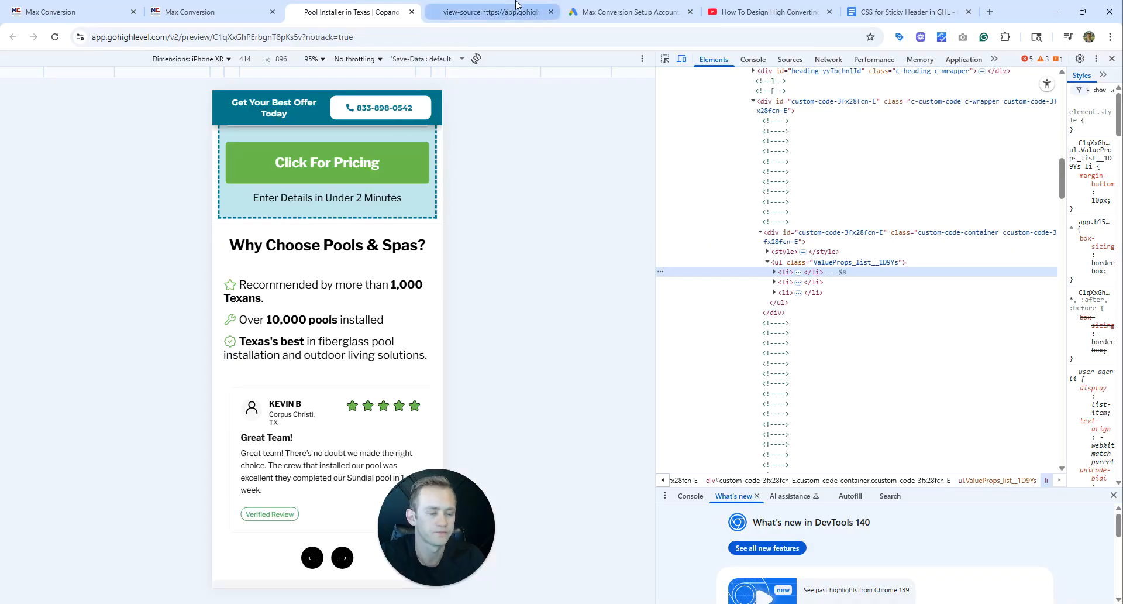
click(629, 11)
drag(246, 272, 146, 271)
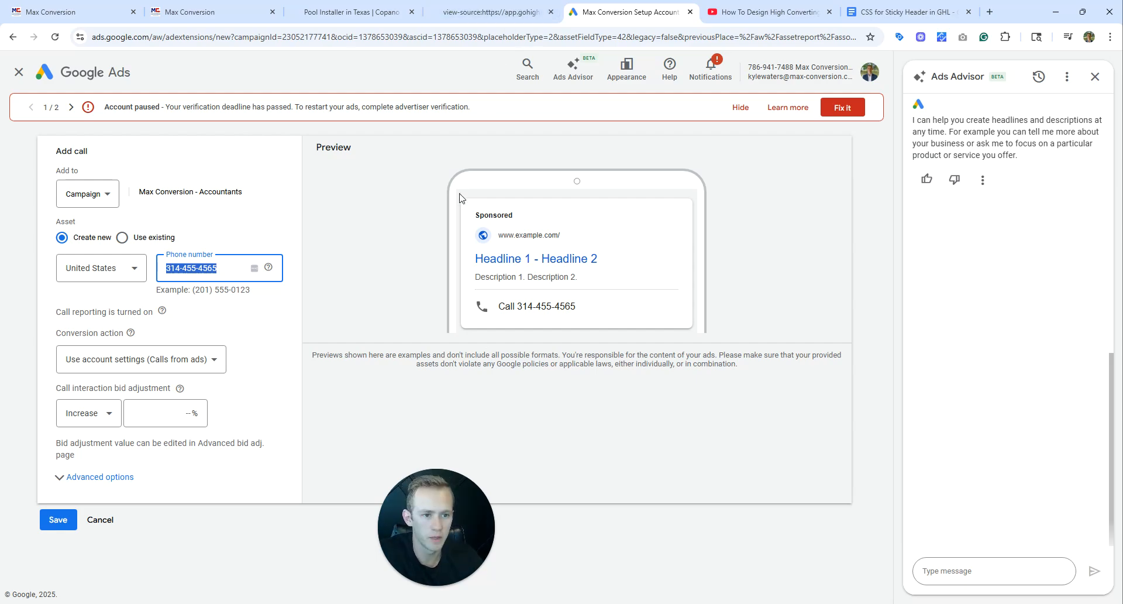
Open the funnel's Home page in the page builder and check its sticky call header in mobile mode.
key(ctrl+2)
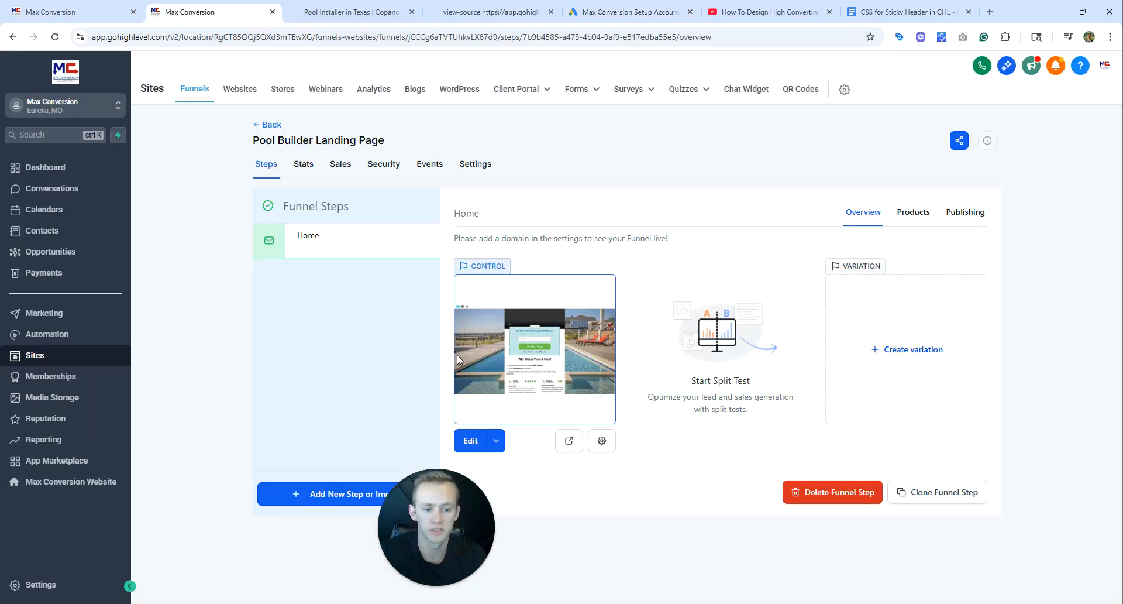
click(466, 438)
drag(443, 525, 79, 551)
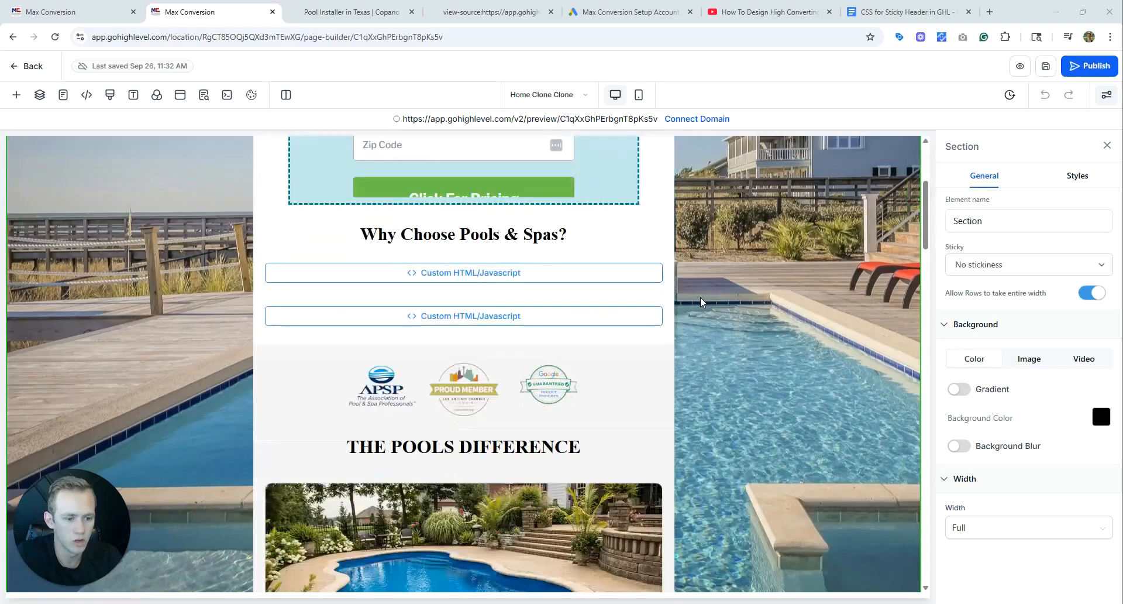
click(639, 95)
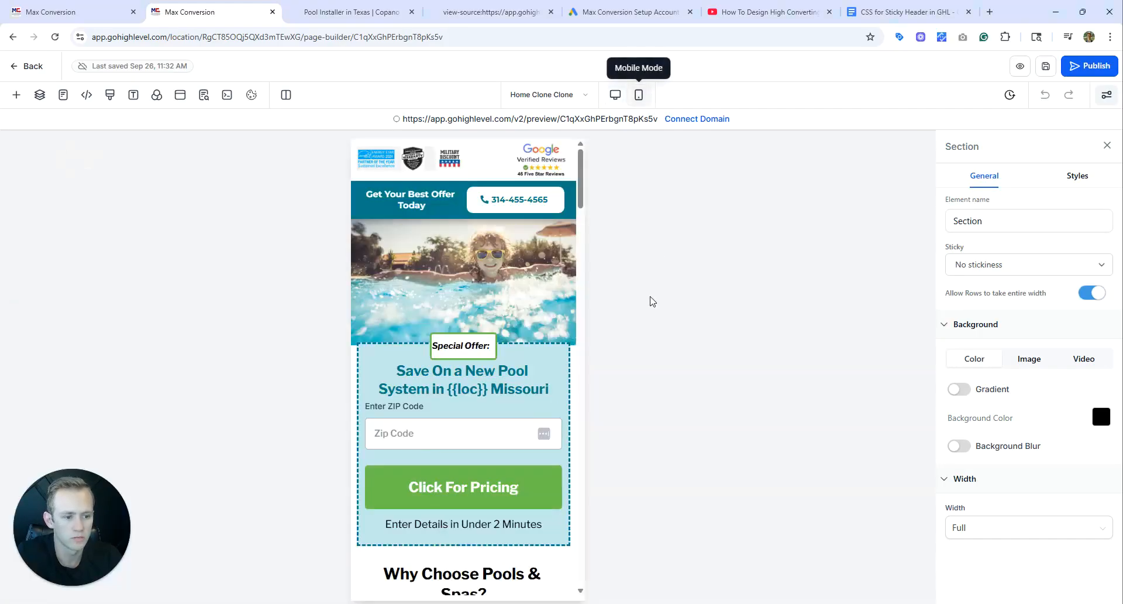
scroll(534, 338, down, 5)
scroll(532, 338, up, 6)
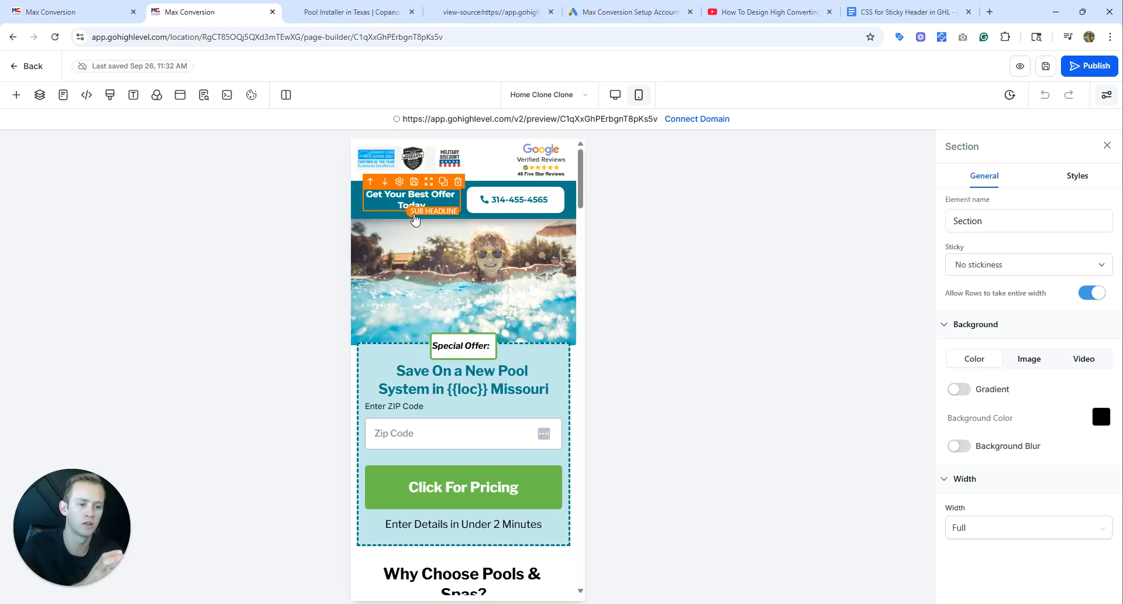
Check how the call header behaves over the lower sections of the page in the builder's mobile view.
scroll(441, 261, down, 4)
scroll(441, 261, down, 12)
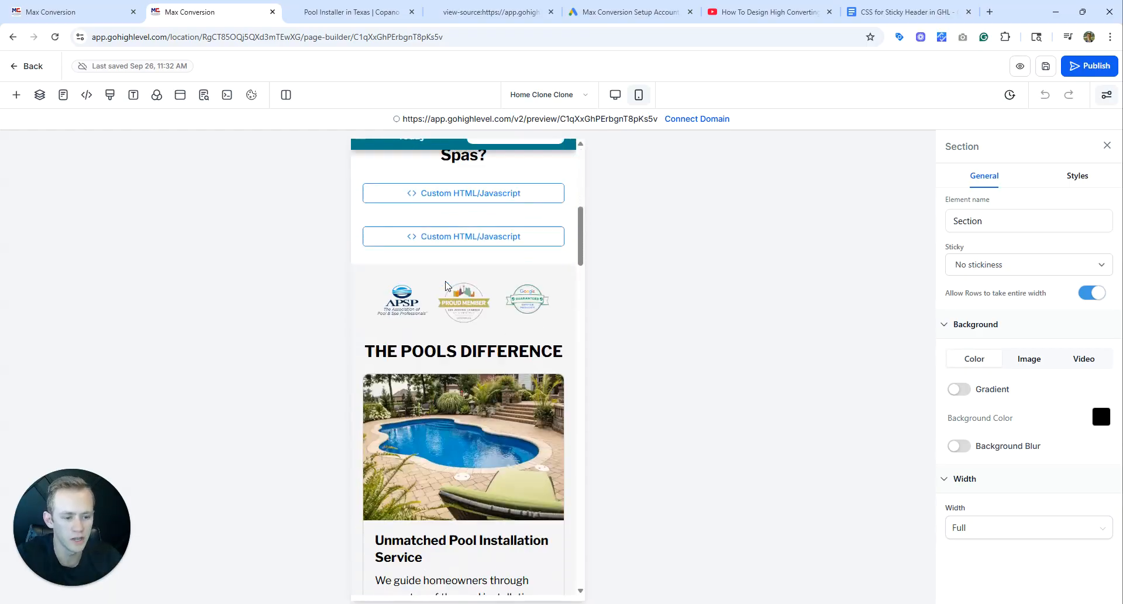
scroll(447, 286, up, 3)
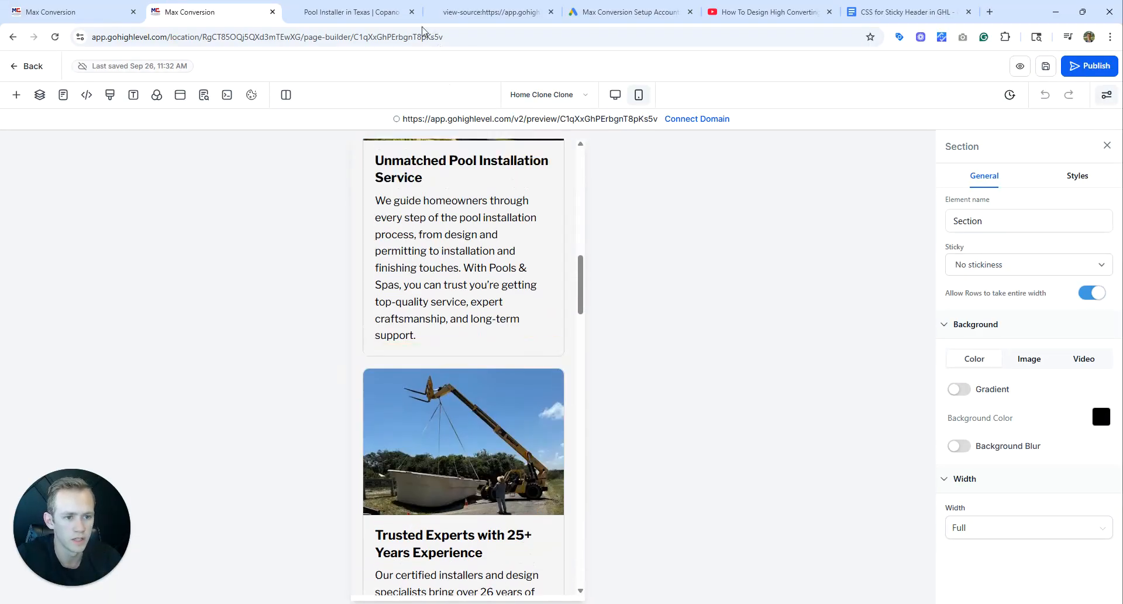
Switch to the live mobile preview and examine its customer review carousel beneath the sticky call header.
click(486, 9)
click(351, 12)
scroll(360, 296, up, 1)
scroll(360, 296, down, 6)
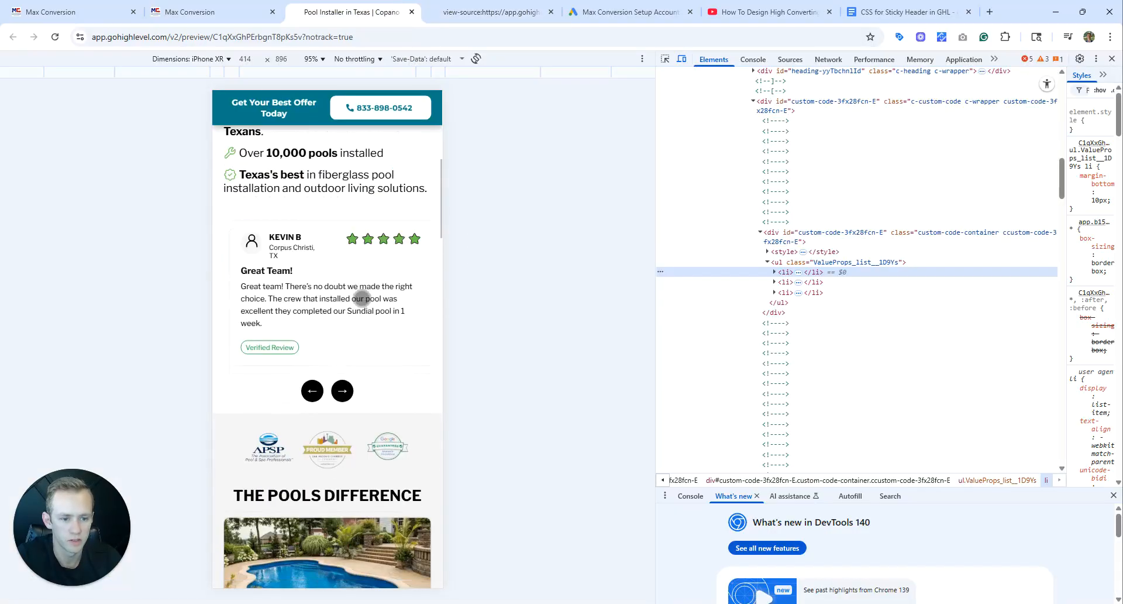
scroll(362, 287, up, 4)
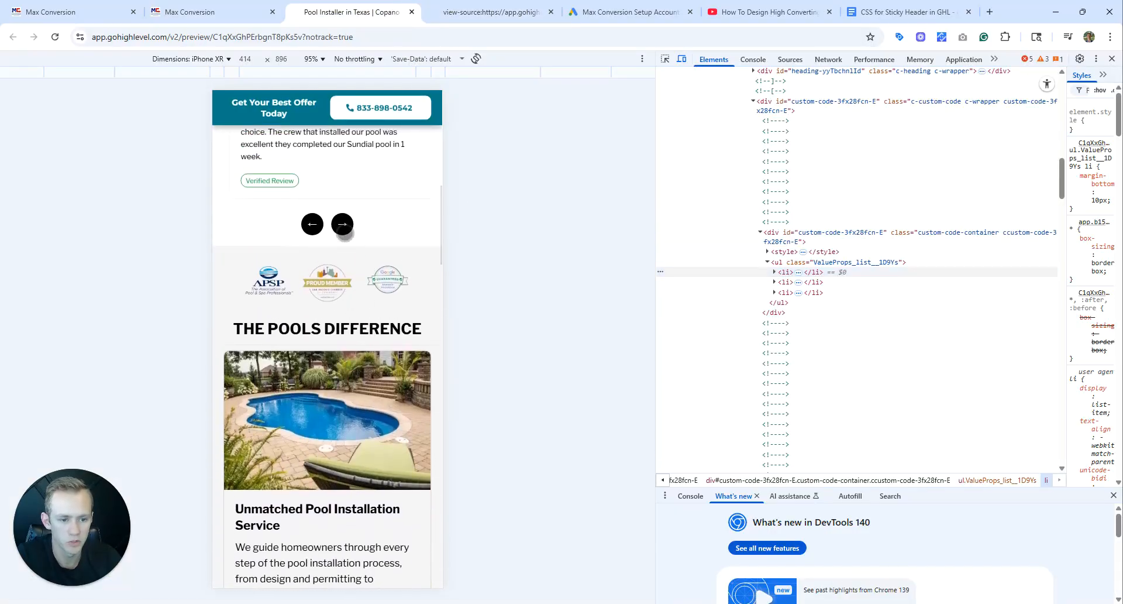
click(314, 438)
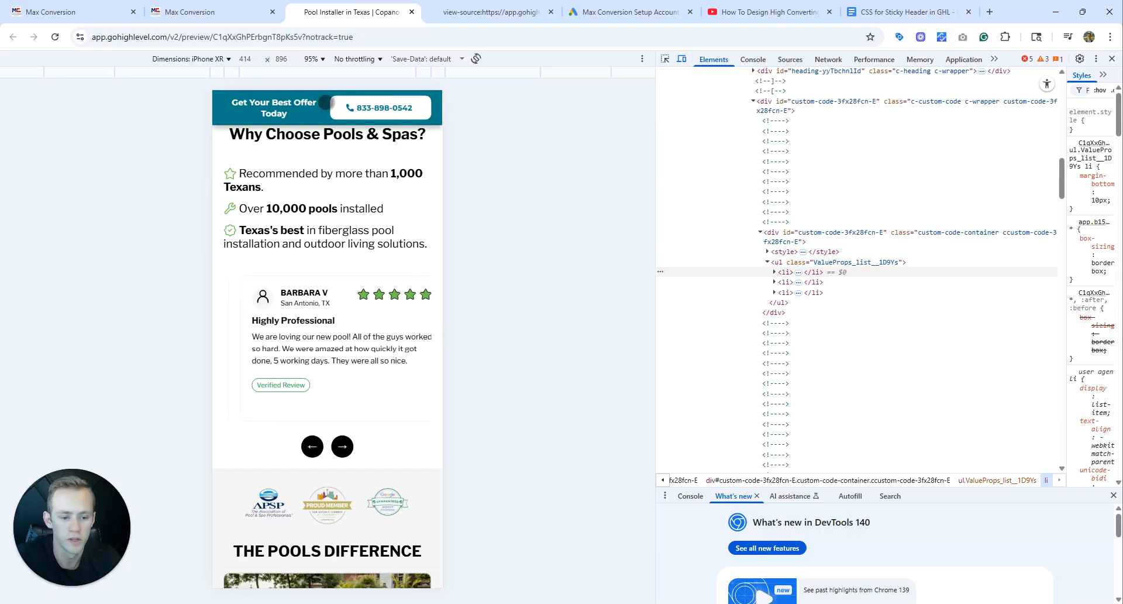
Examine the preview's ZIP code offer form, value points and customer reviews with the call header in place.
scroll(370, 302, down, 6)
scroll(370, 301, down, 5)
scroll(370, 296, up, 12)
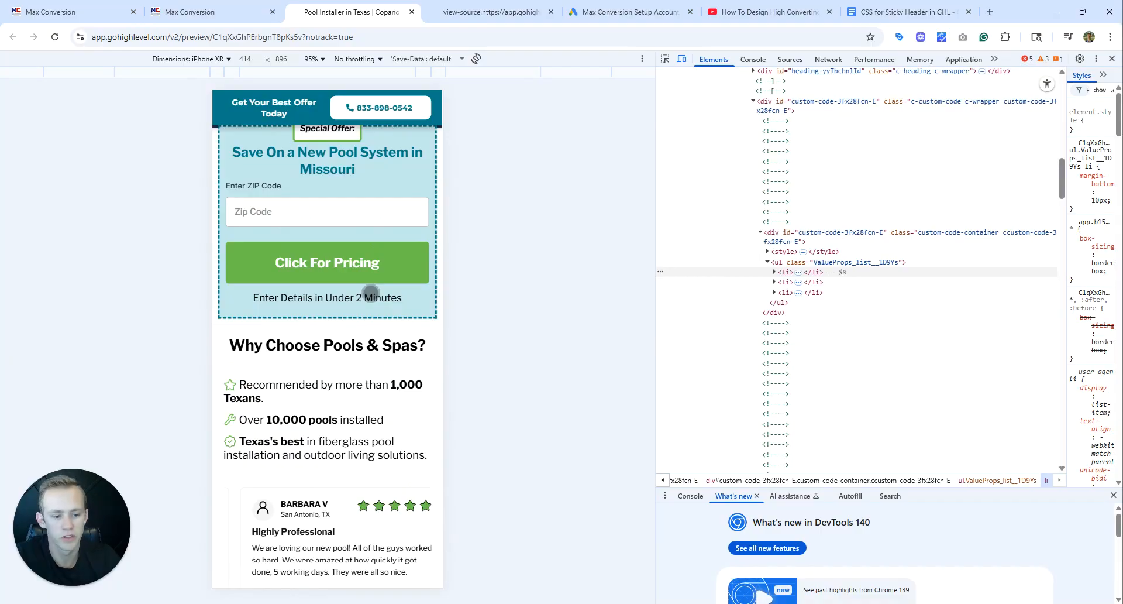
scroll(371, 290, down, 2)
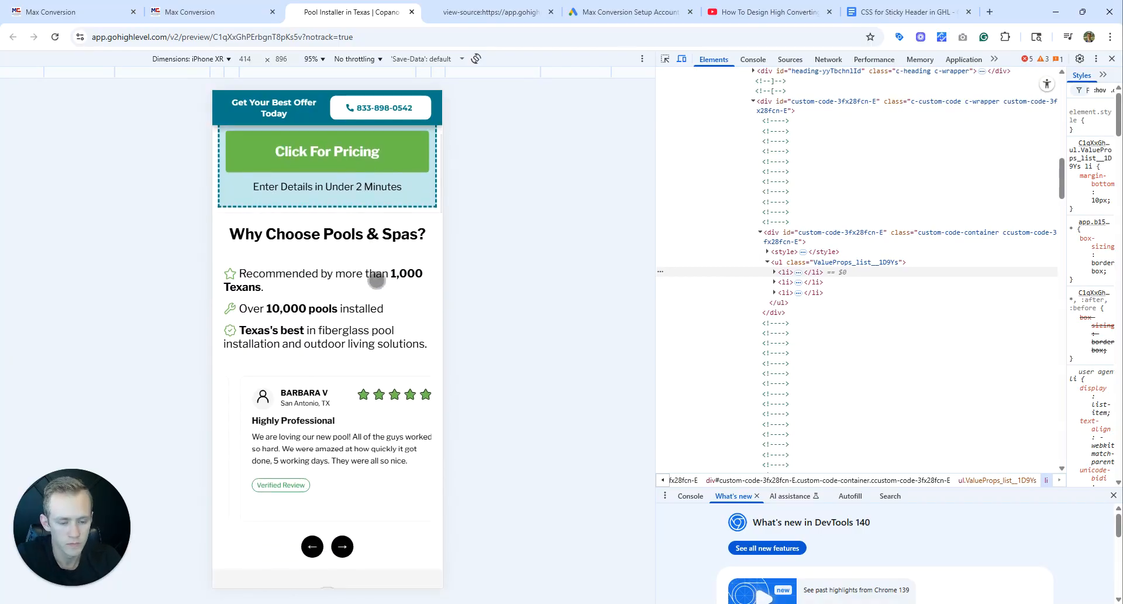
scroll(368, 283, down, 3)
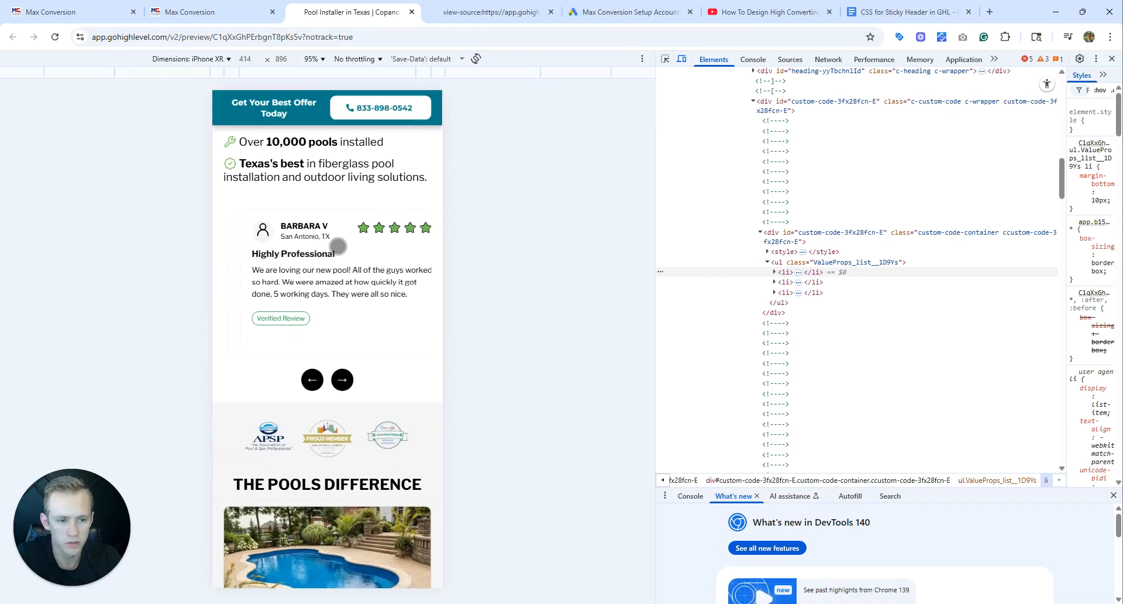
scroll(346, 234, down, 3)
scroll(350, 230, up, 9)
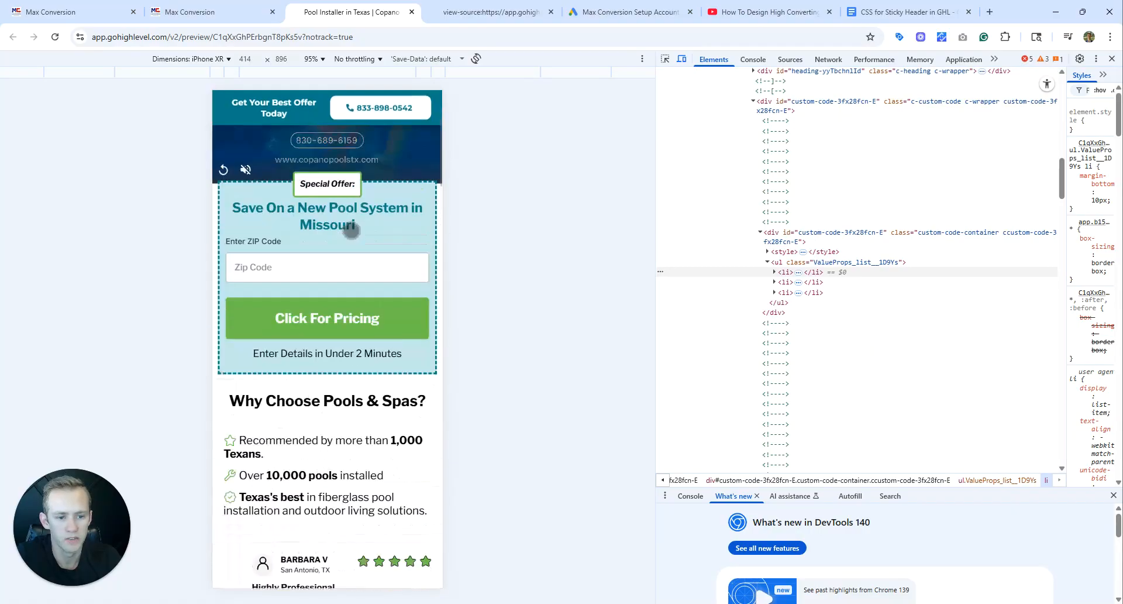
scroll(351, 230, up, 2)
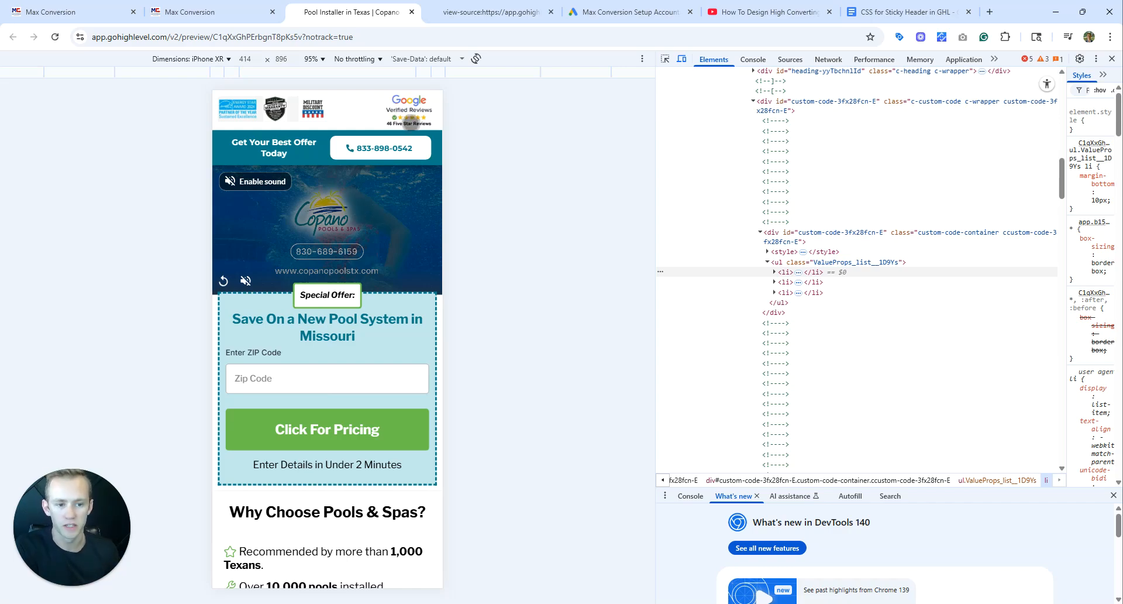
Check how the call header sticks and releases near the logos and video at the start of the preview.
scroll(411, 121, down, 10)
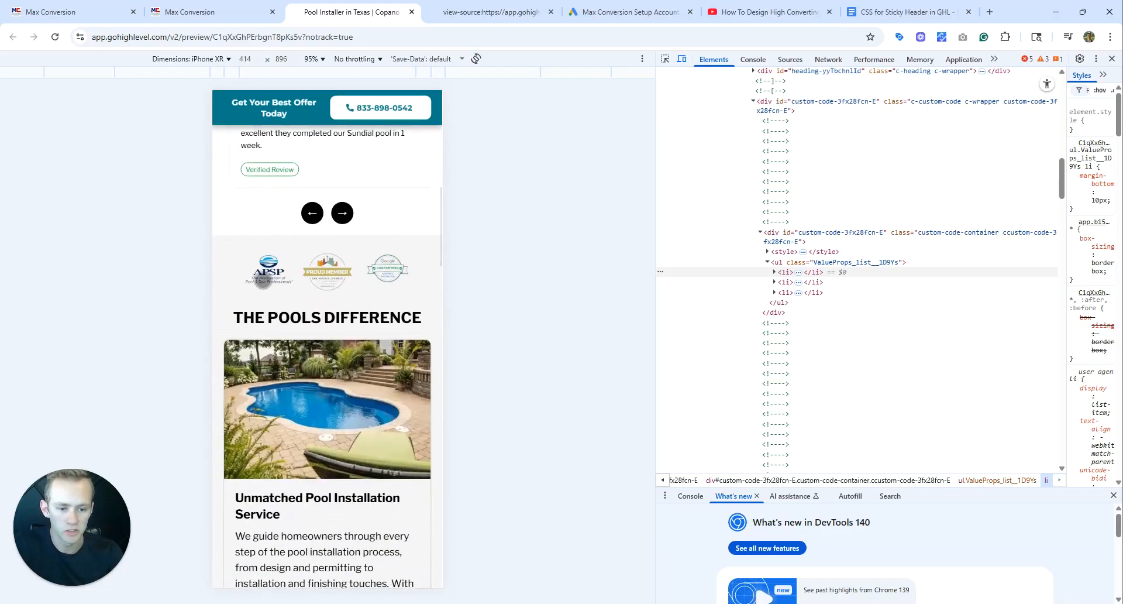
scroll(366, 281, up, 10)
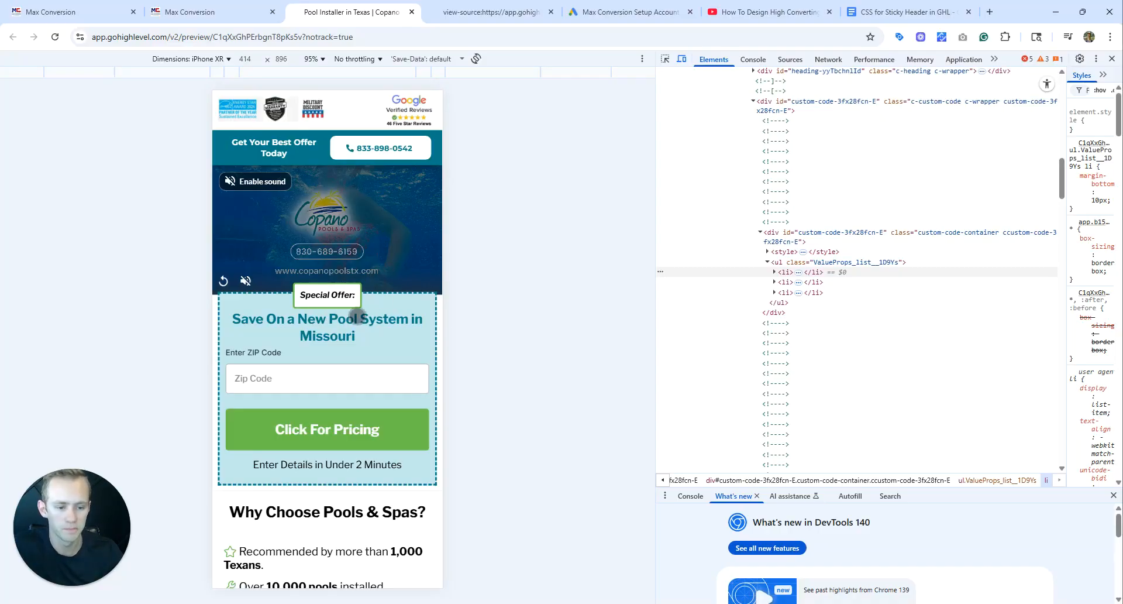
scroll(364, 369, down, 1)
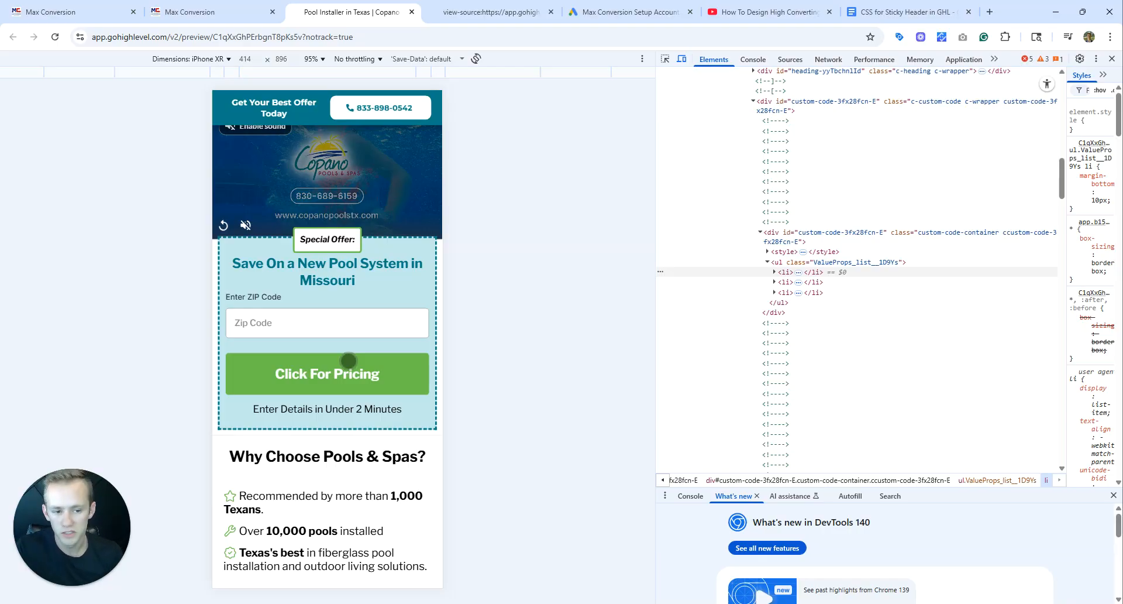
scroll(337, 345, up, 1)
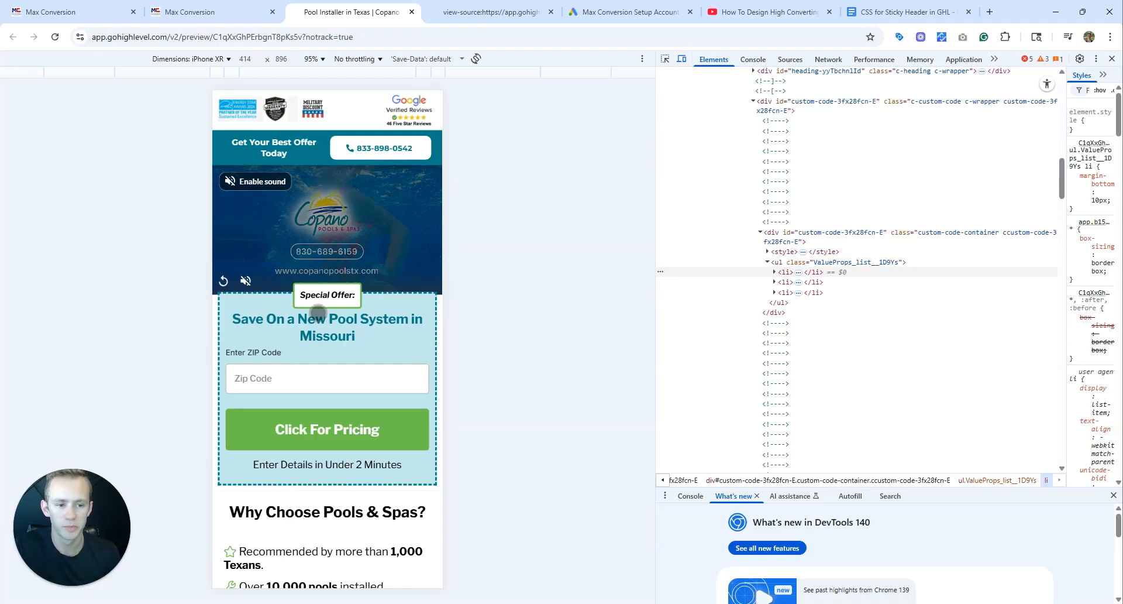
scroll(319, 304, down, 2)
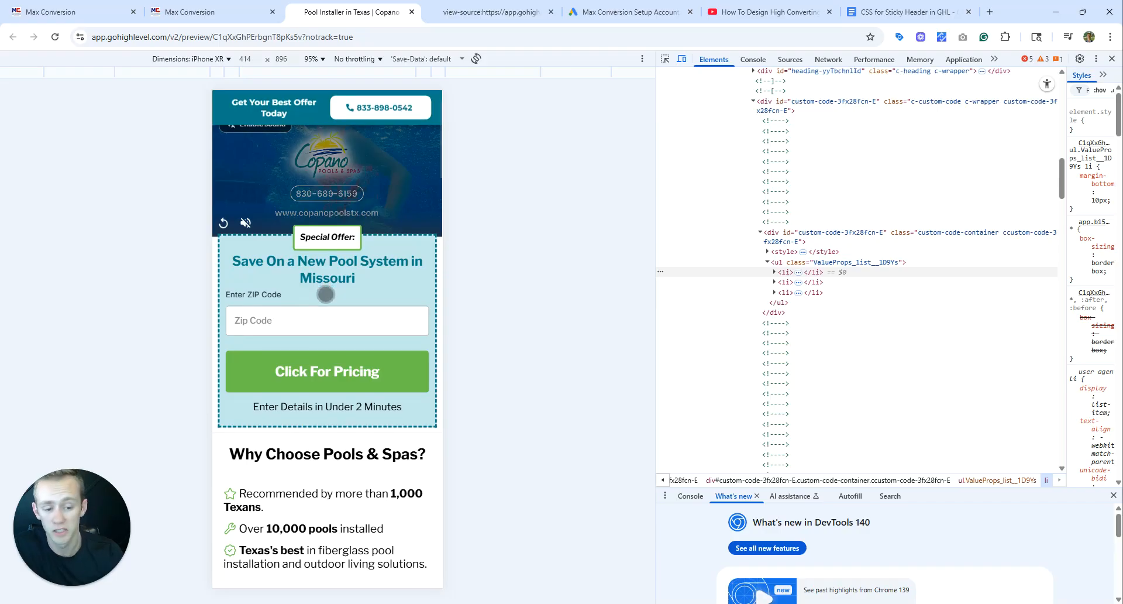
scroll(326, 294, up, 2)
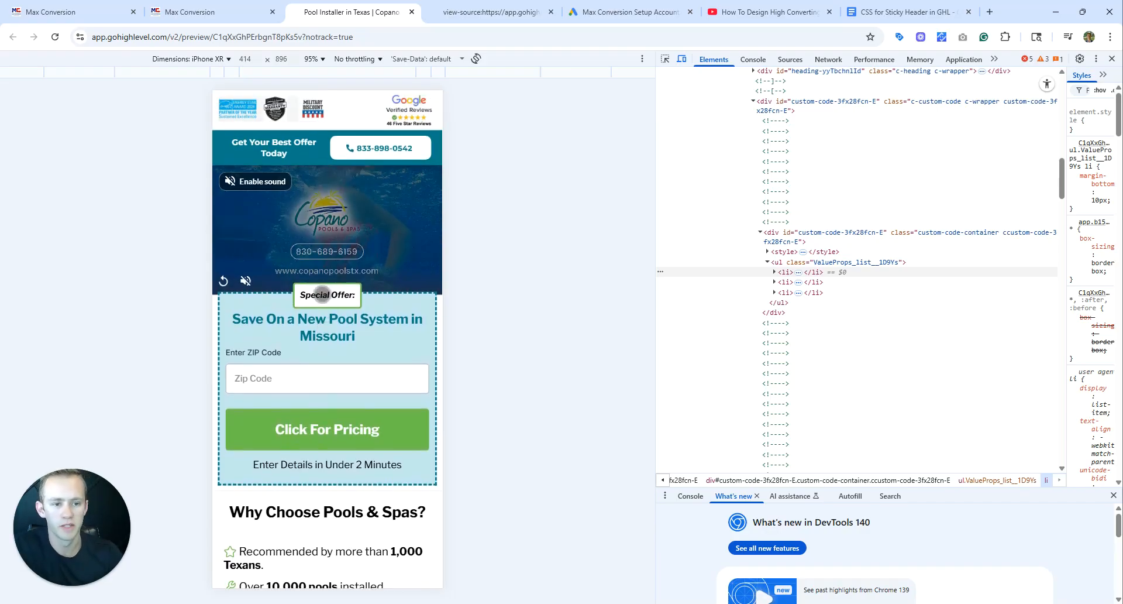
Review the "Why Choose Pools & Spas?" section and advance its customer review carousel by two reviews.
scroll(323, 294, down, 5)
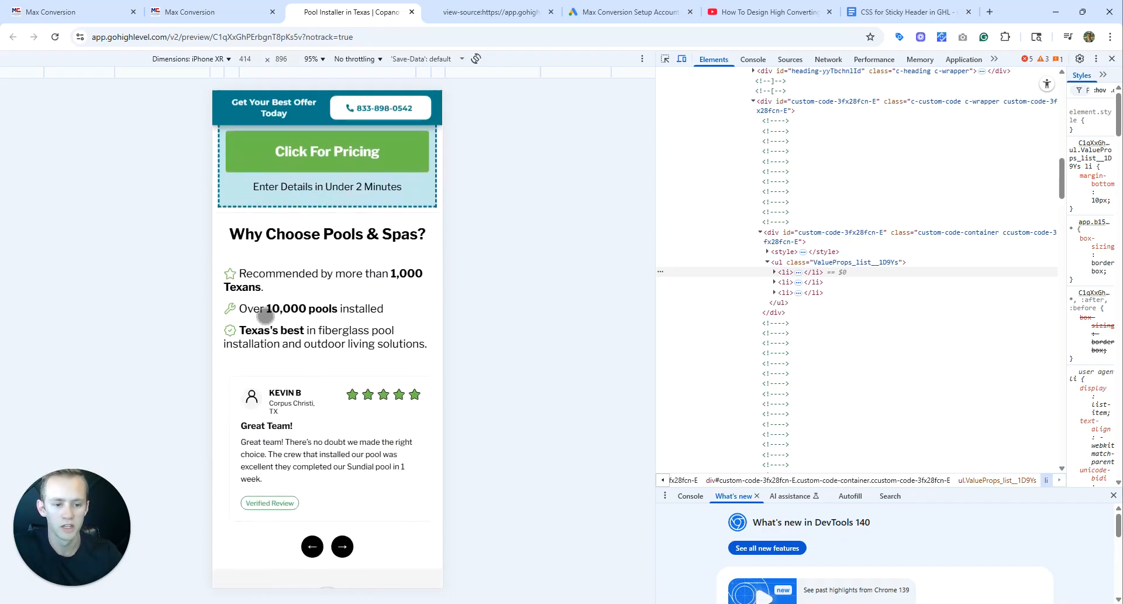
scroll(265, 316, down, 2)
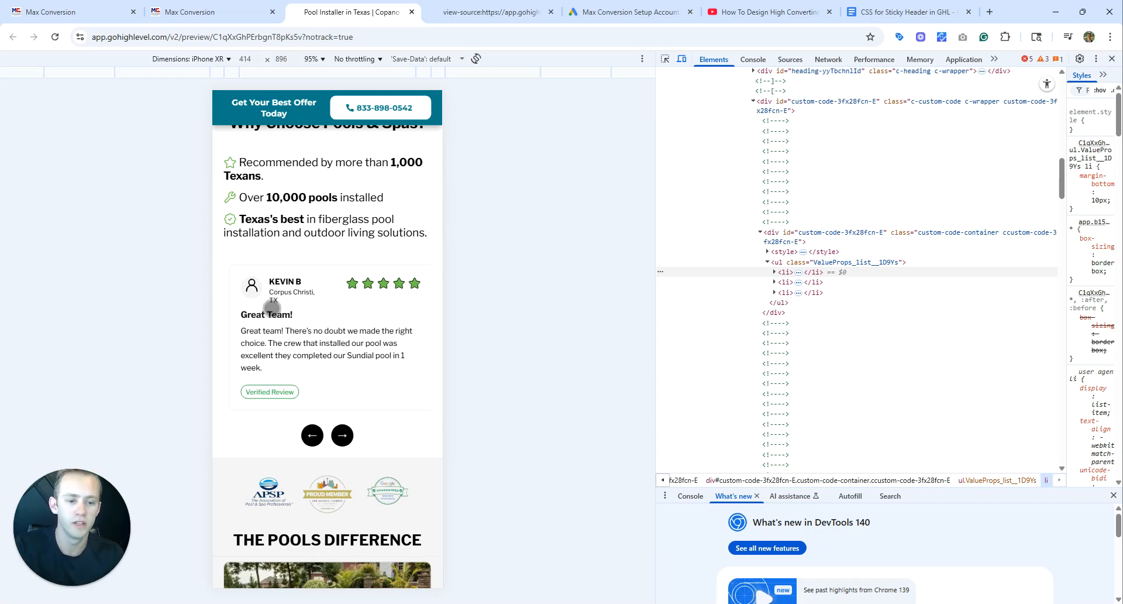
scroll(271, 307, down, 1)
scroll(316, 275, down, 1)
scroll(322, 328, up, 1)
click(342, 379)
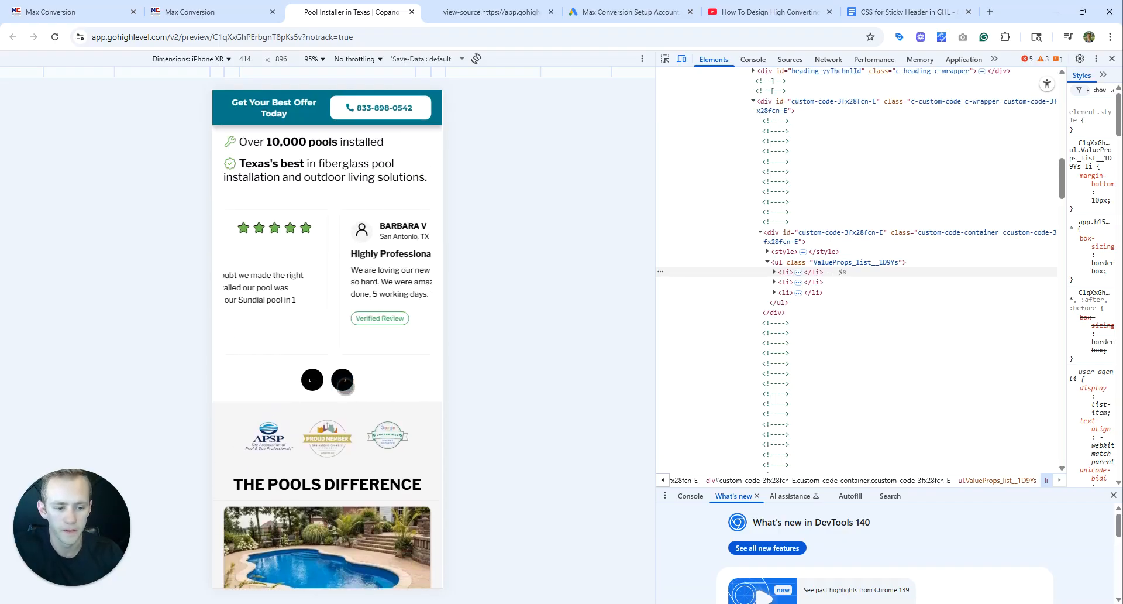
click(342, 379)
Examine the trust badges, "The Pools Difference" cards and installation services form section of the preview.
scroll(400, 290, down, 5)
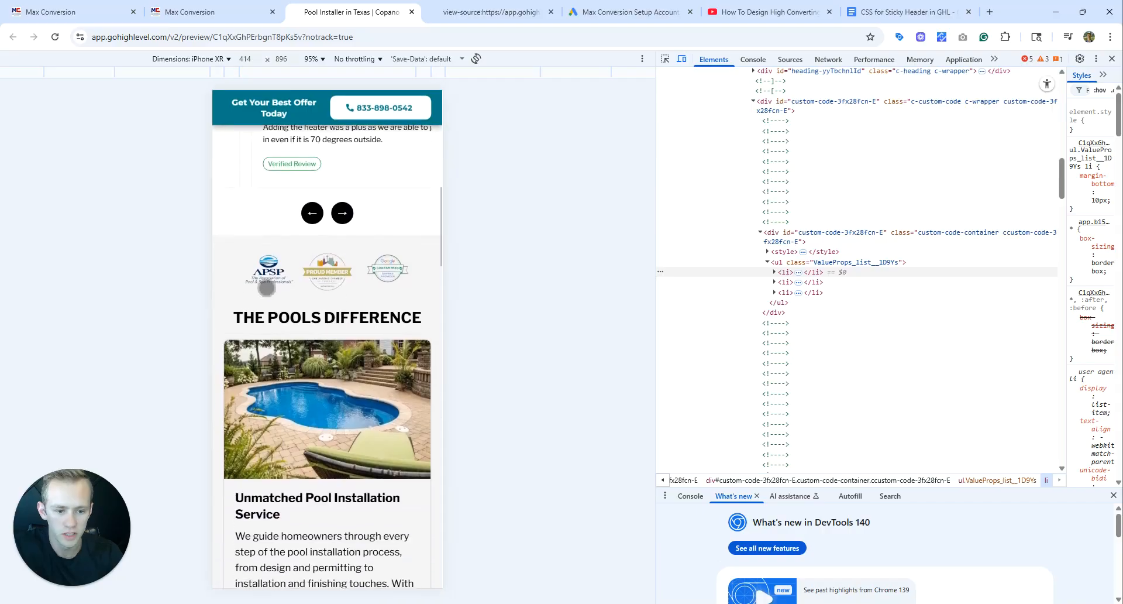
scroll(400, 289, down, 15)
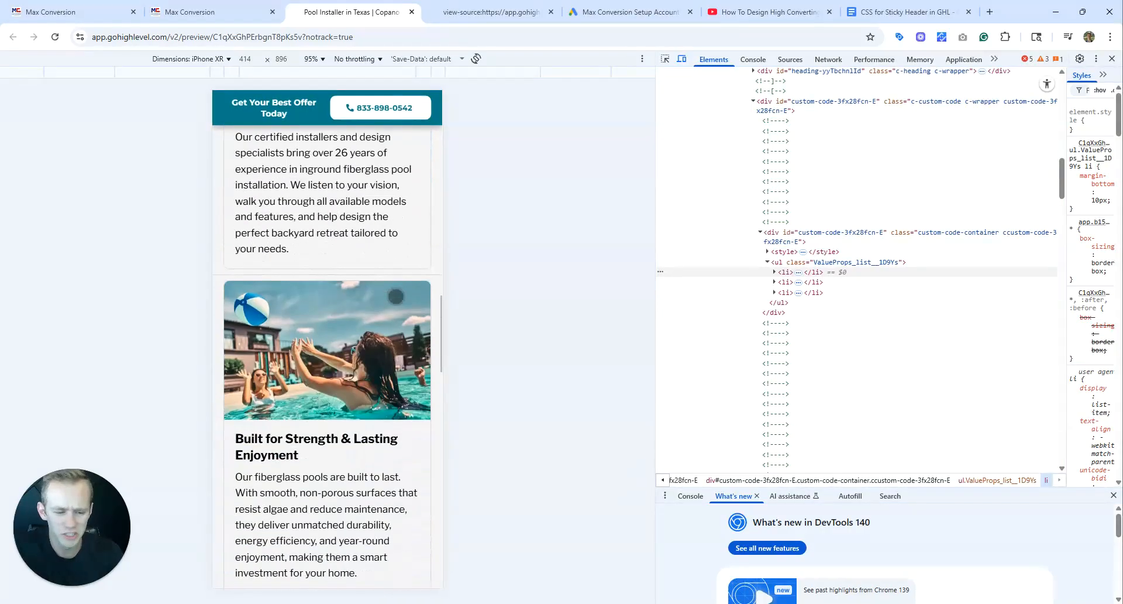
scroll(396, 297, down, 1)
scroll(374, 281, up, 10)
scroll(353, 266, down, 4)
scroll(353, 265, up, 3)
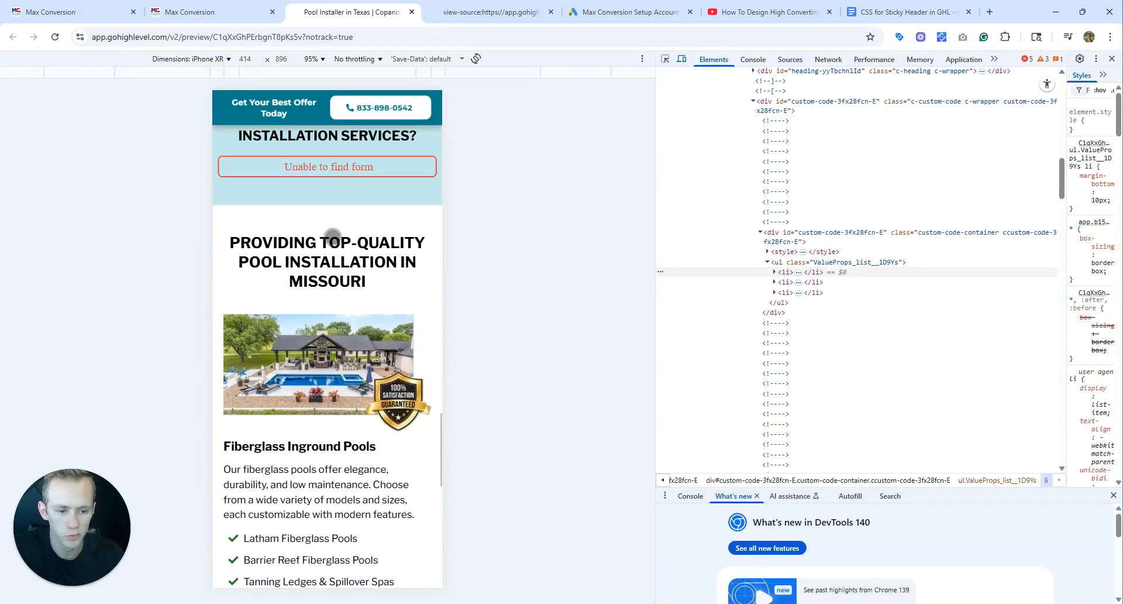
Examine the "Fiberglass Inground Pools" and "Trusted Pool Installers in San Antonio" sections and return to "The Pools Difference".
scroll(298, 258, down, 5)
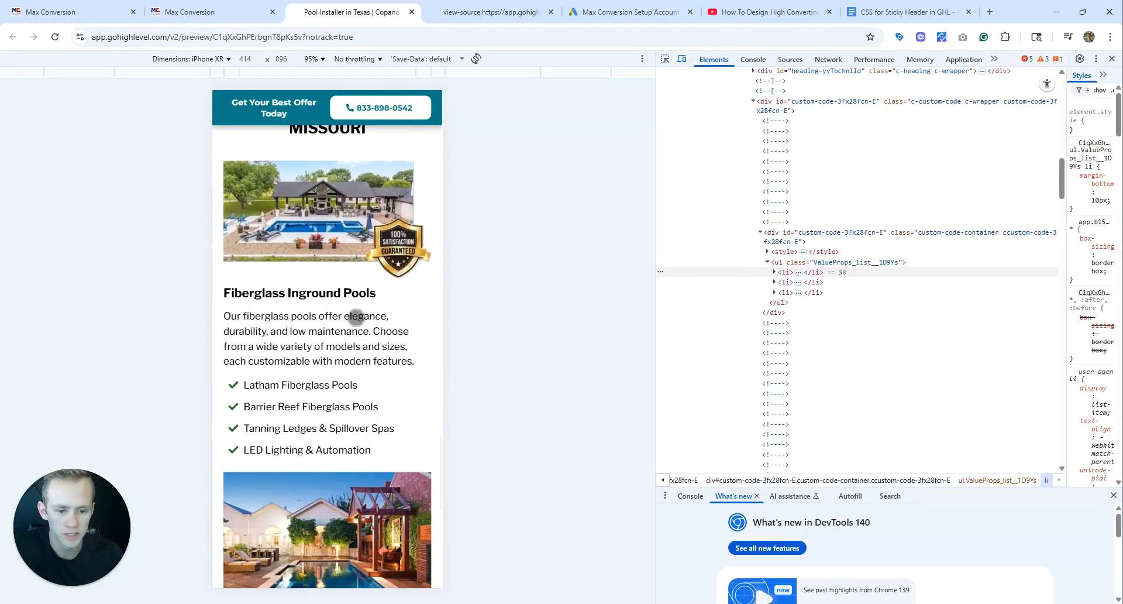
scroll(325, 329, up, 3)
scroll(353, 306, down, 1)
scroll(358, 287, down, 10)
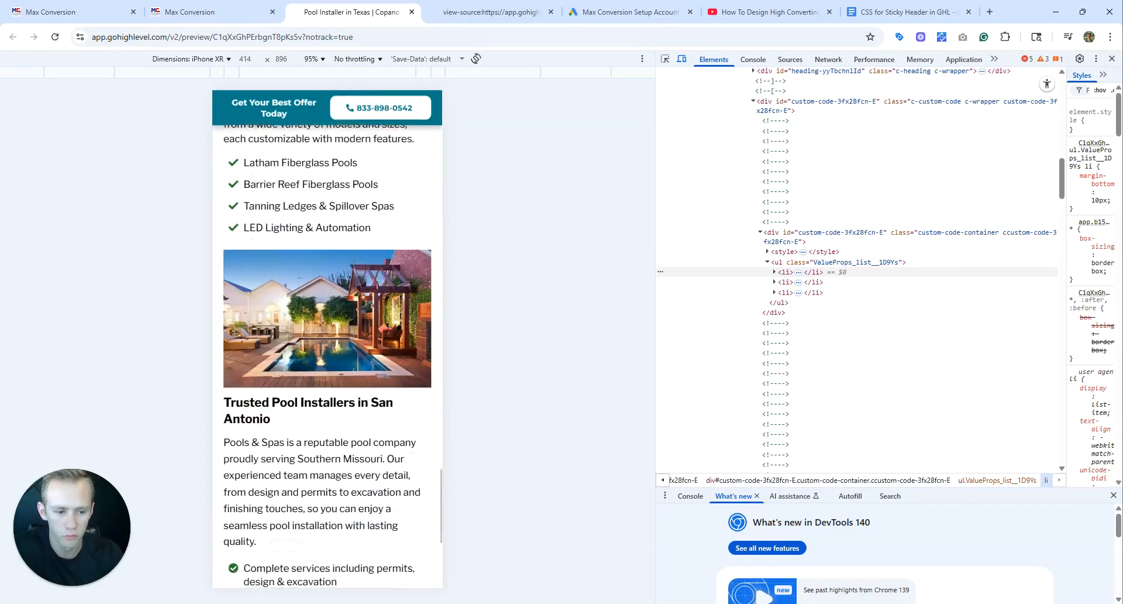
scroll(351, 351, up, 15)
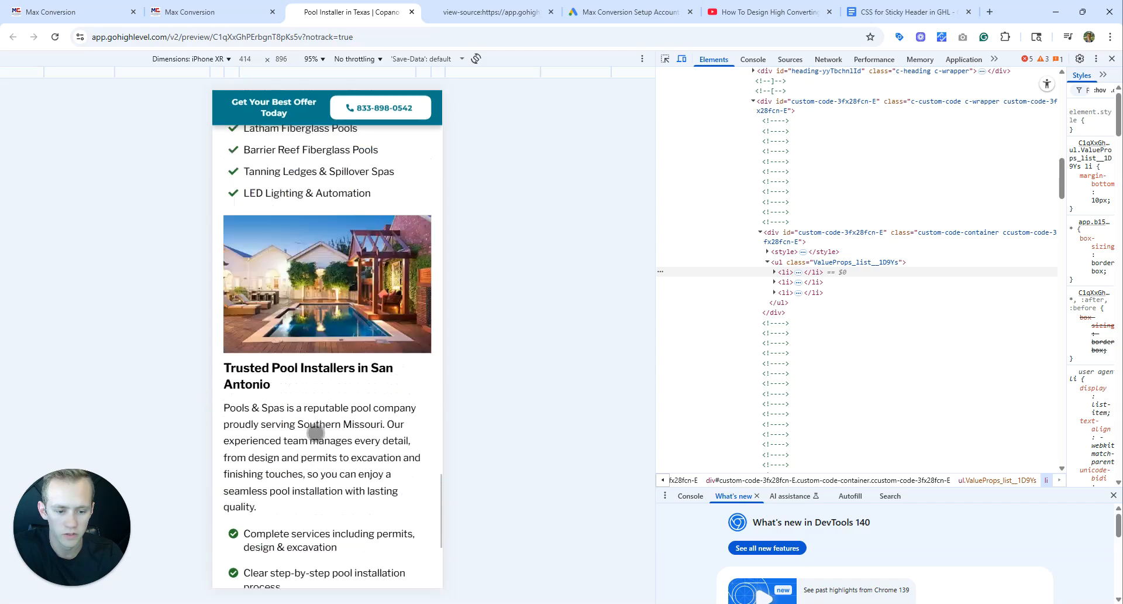
scroll(340, 417, up, 15)
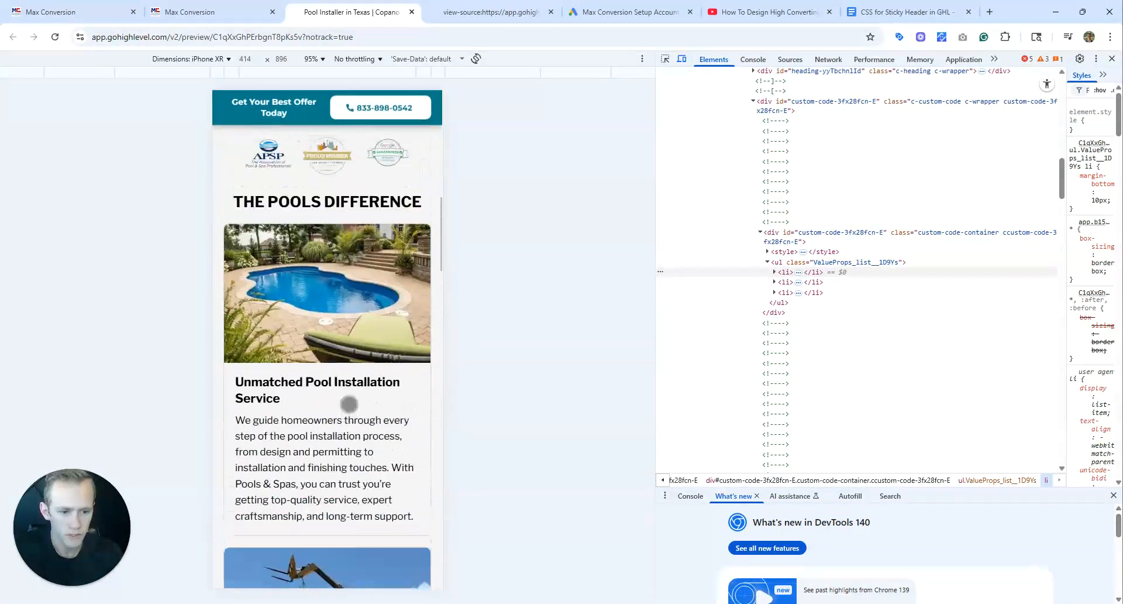